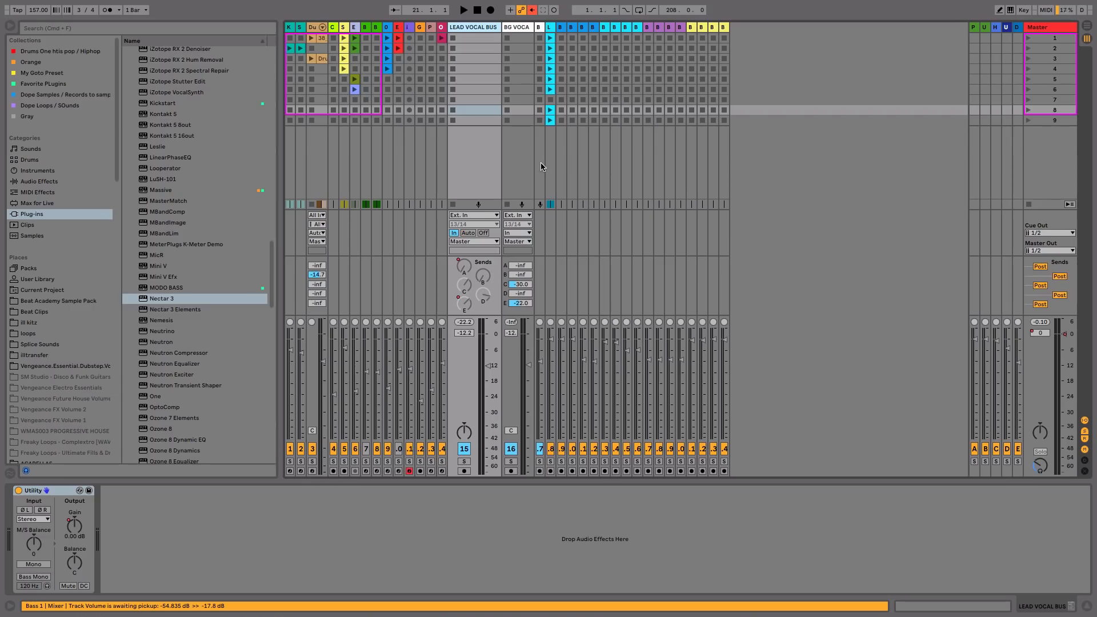
Play back a short section of the song, and add Nectar 3 to the LEAD VOCAL BUS track.
{"action": "key", "text": "space"}
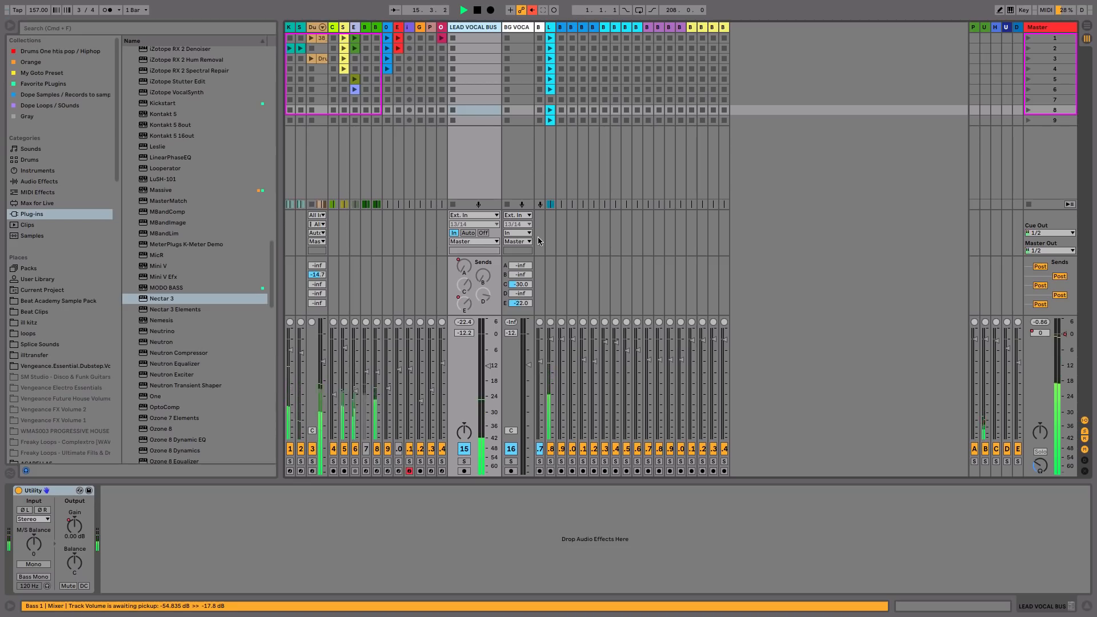
{"action": "key", "text": "space"}
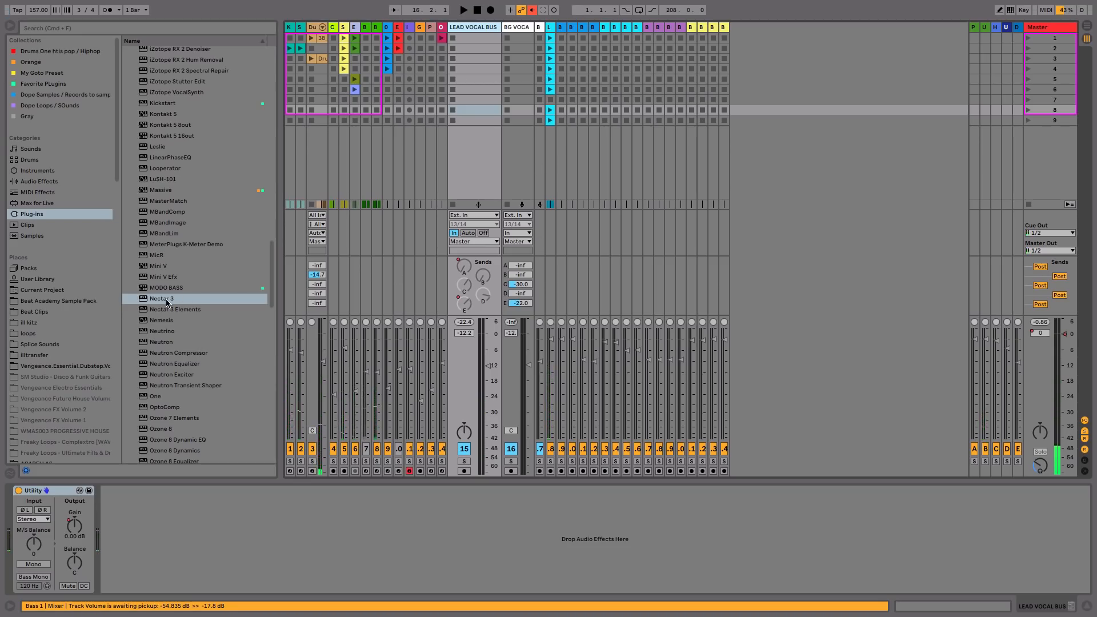
{"action": "left_click_drag", "start_coordinate": [166, 303], "coordinate": [480, 65]}
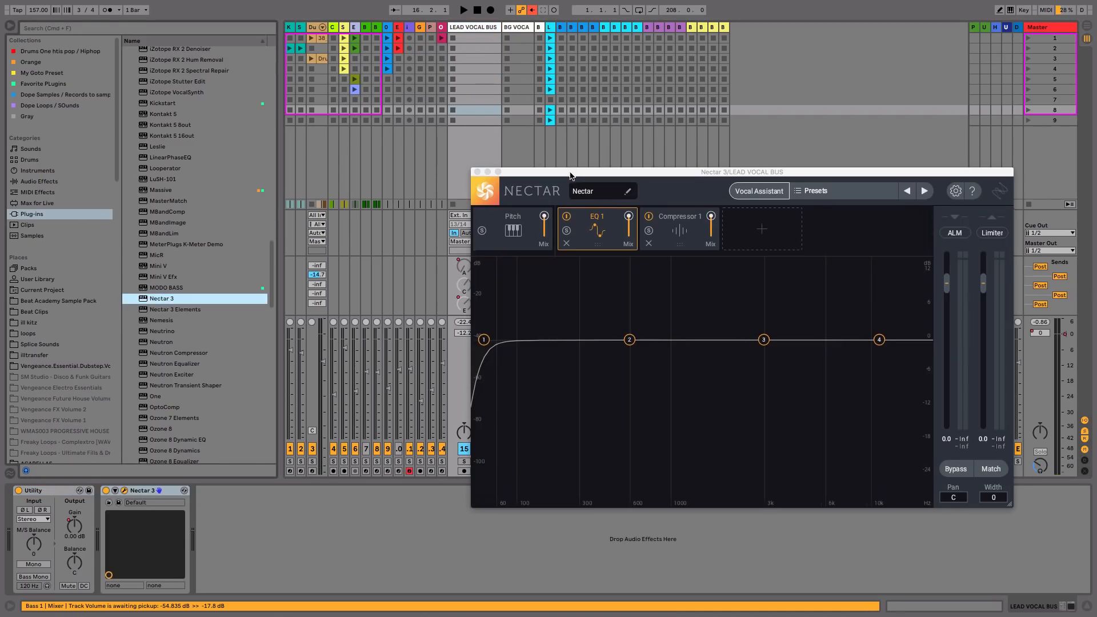
{"action": "left_click_drag", "start_coordinate": [570, 175], "coordinate": [412, 161]}
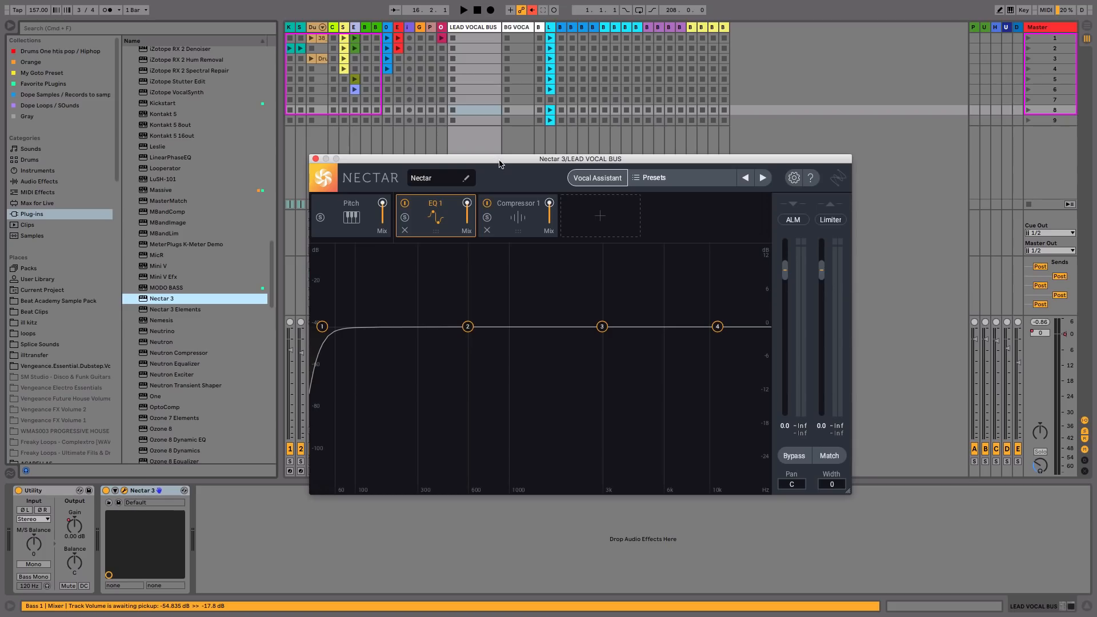
Run the Vocal Assistant in Assist mode with Vintage vibe and Moderate intensity, and accept the suggested chain.
{"action": "left_click", "coordinate": [611, 183]}
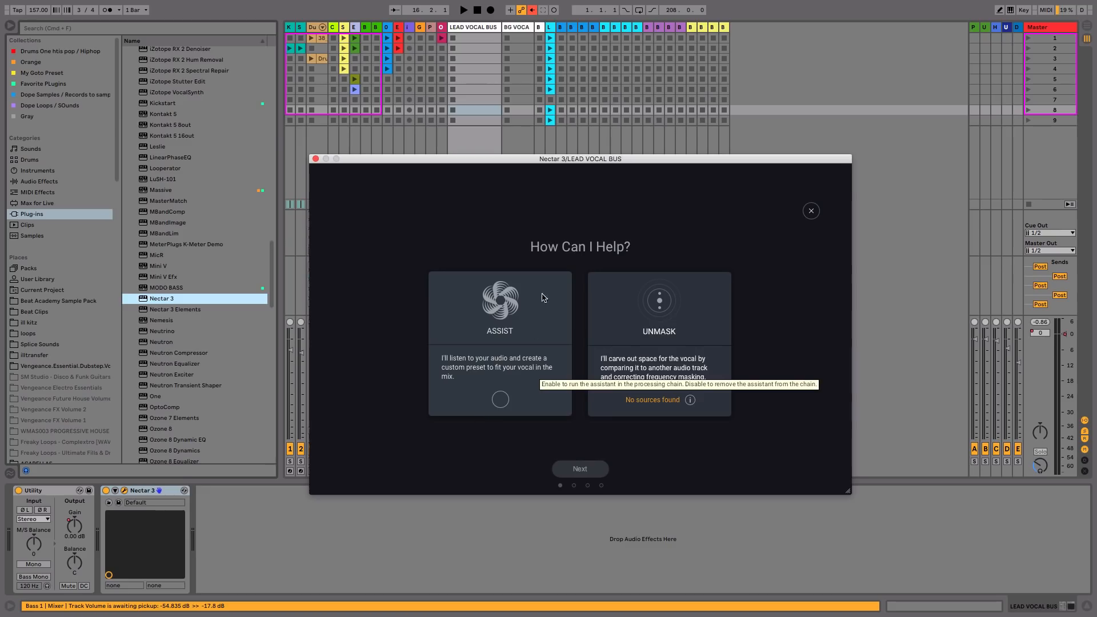
{"action": "left_click", "coordinate": [501, 400]}
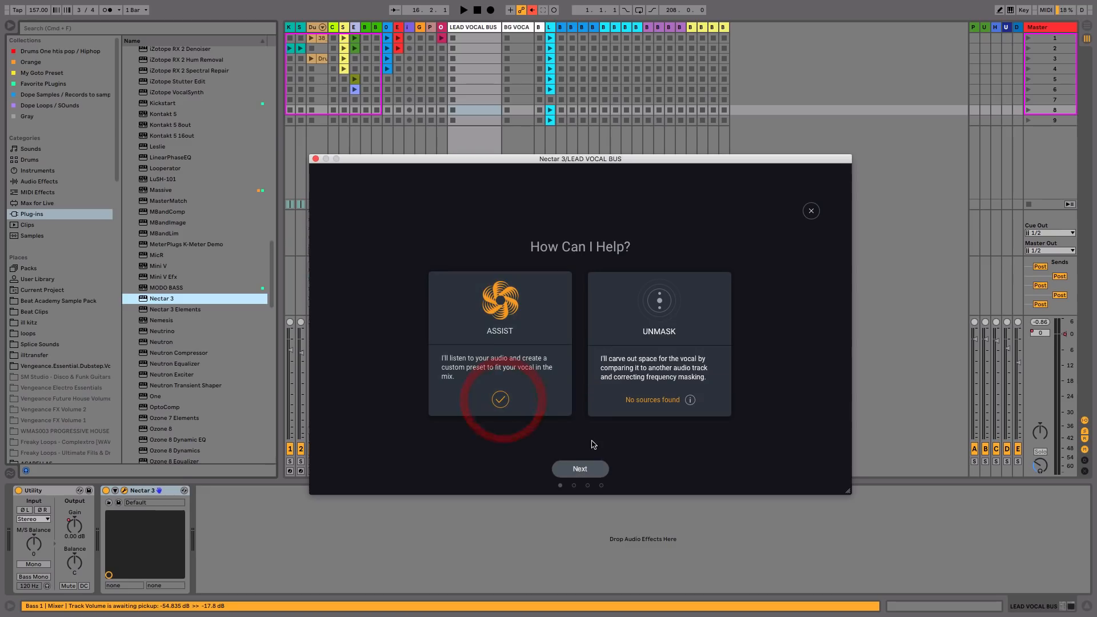
{"action": "left_click", "coordinate": [590, 473]}
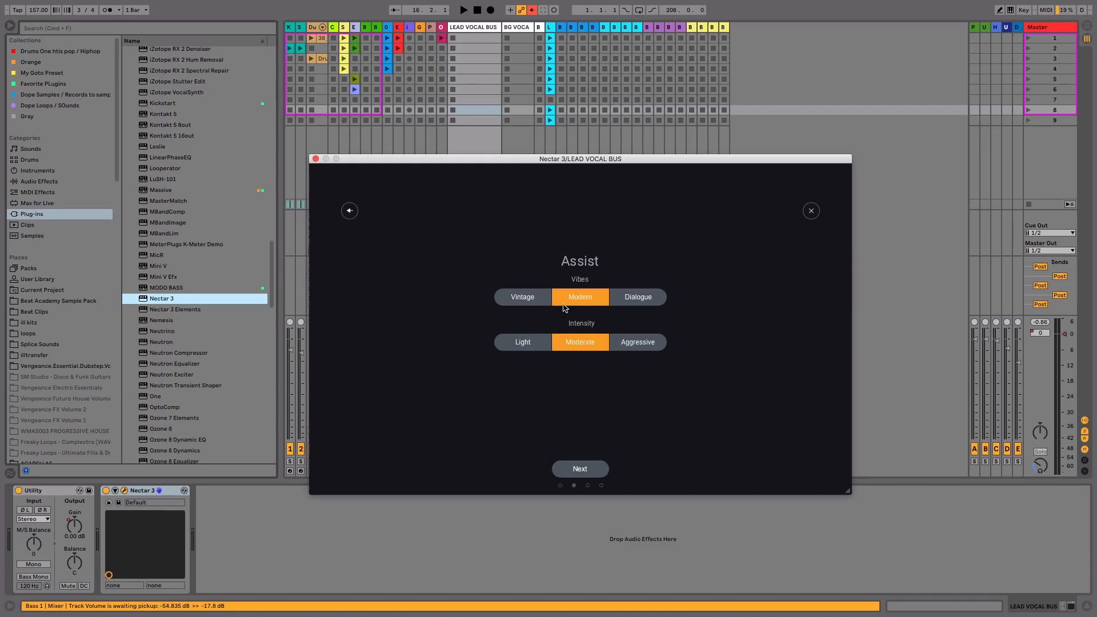
{"action": "left_click", "coordinate": [528, 300]}
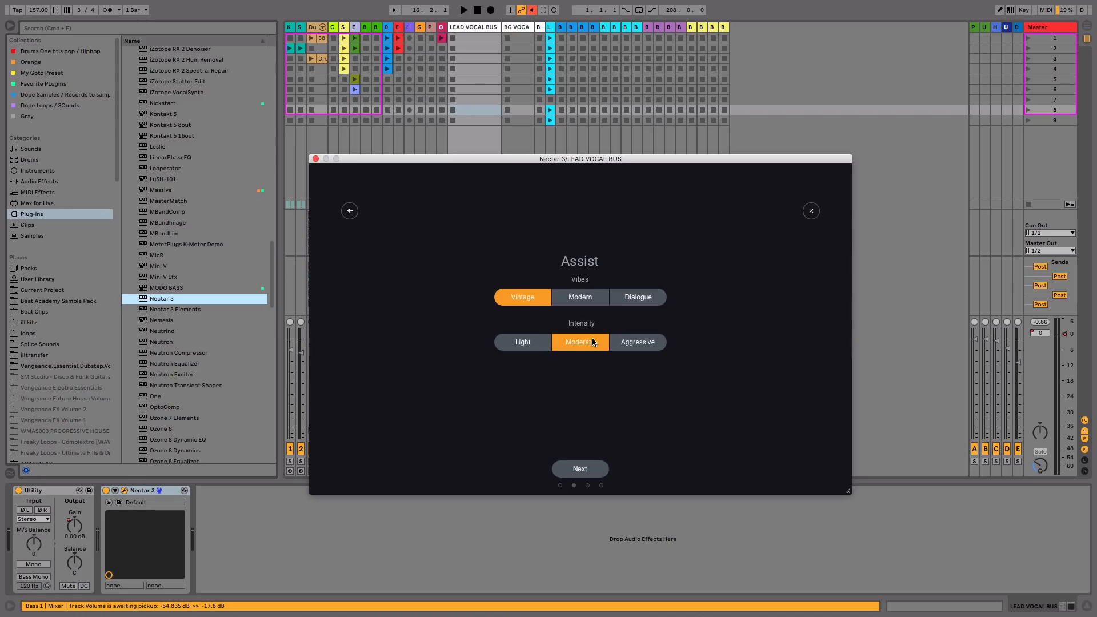
{"action": "left_click", "coordinate": [588, 471]}
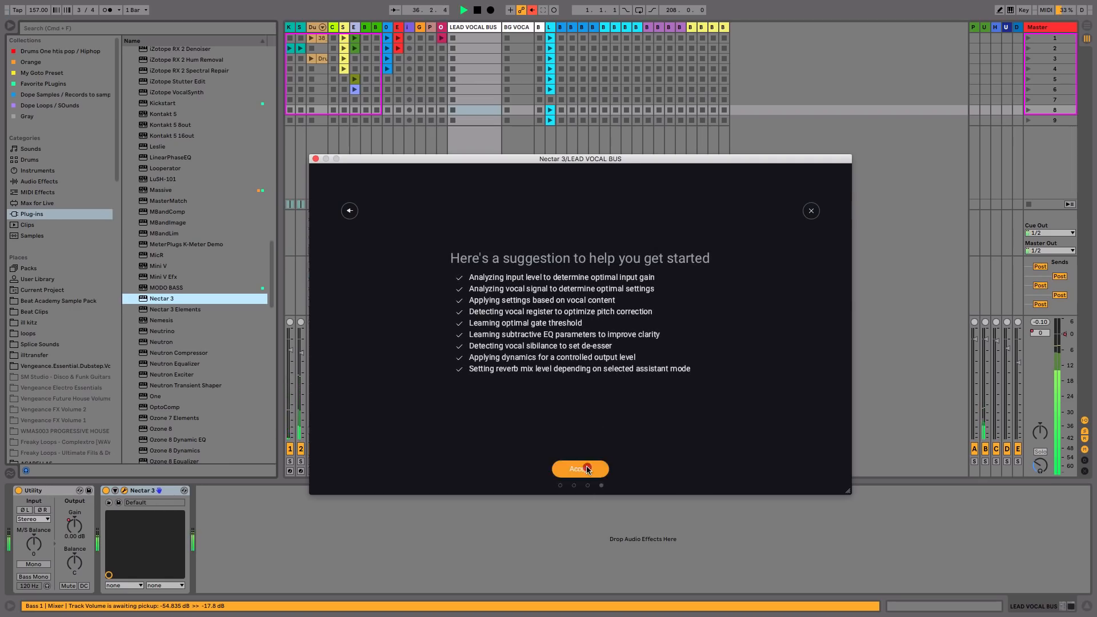
{"action": "left_click", "coordinate": [582, 465]}
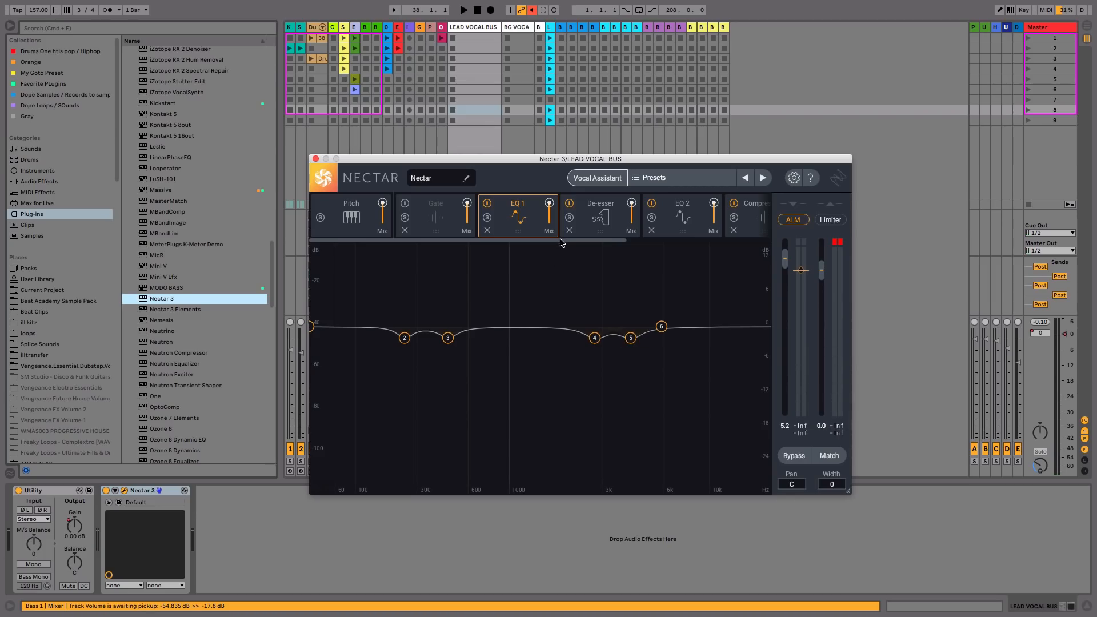
Enable correction in the Pitch module and set its scale to F Minor.
{"action": "left_click_drag", "start_coordinate": [595, 241], "coordinate": [575, 252]}
{"action": "left_click", "coordinate": [518, 257]}
{"action": "mouse_move", "coordinate": [516, 241]}
{"action": "left_mouse_down"}
{"action": "mouse_move", "coordinate": [578, 238]}
{"action": "mouse_move", "coordinate": [431, 253]}
{"action": "left_mouse_up"}
{"action": "left_click", "coordinate": [351, 215]}
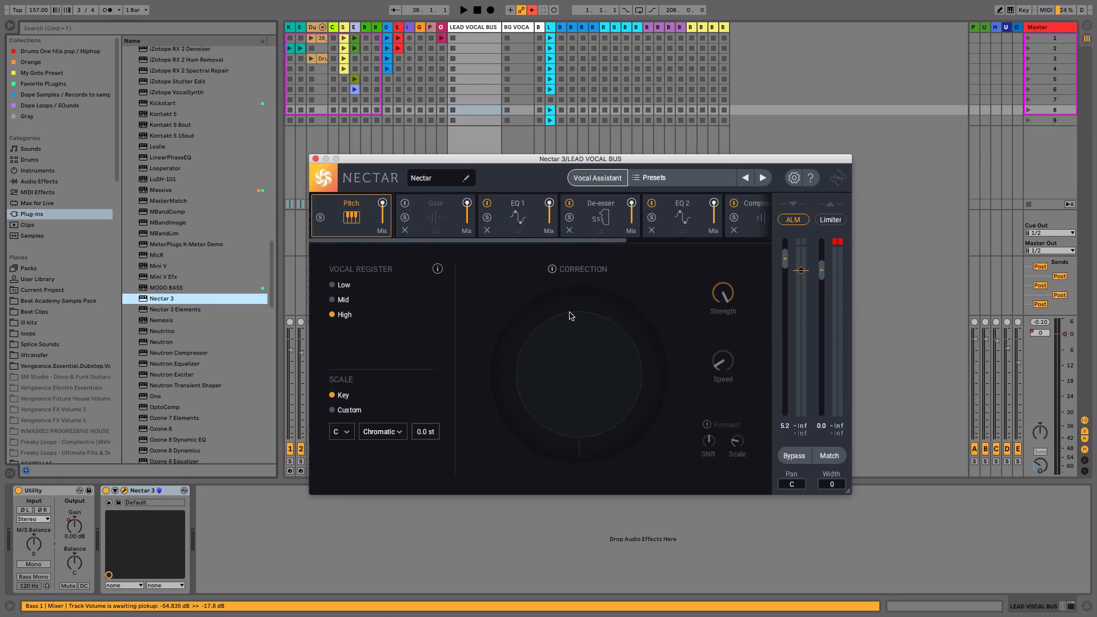
{"action": "left_click", "coordinate": [552, 269]}
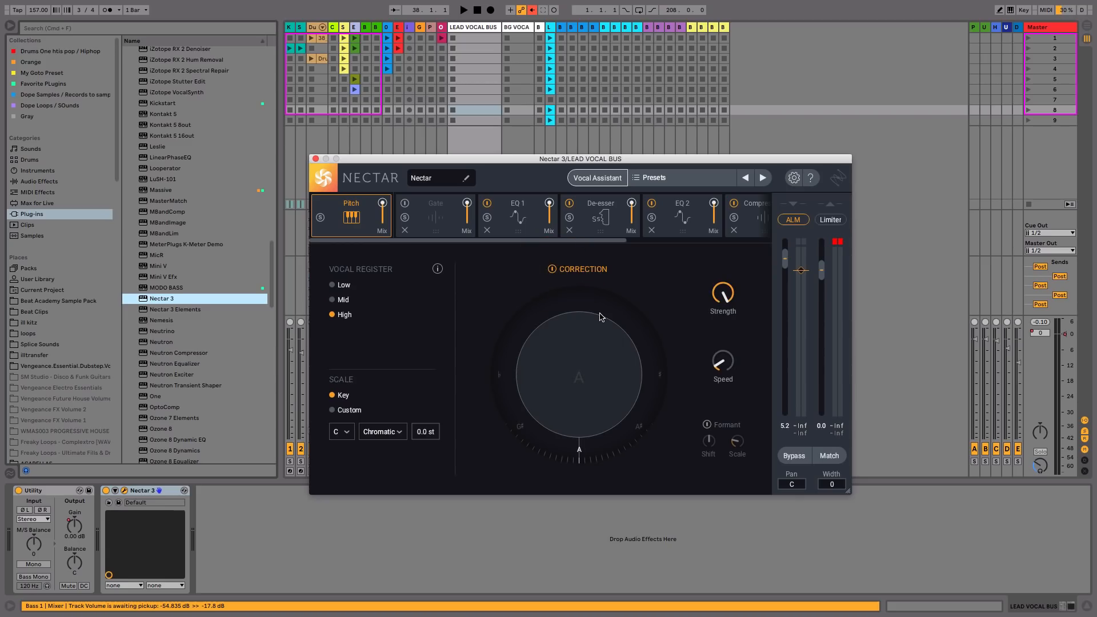
{"action": "left_click", "coordinate": [346, 432]}
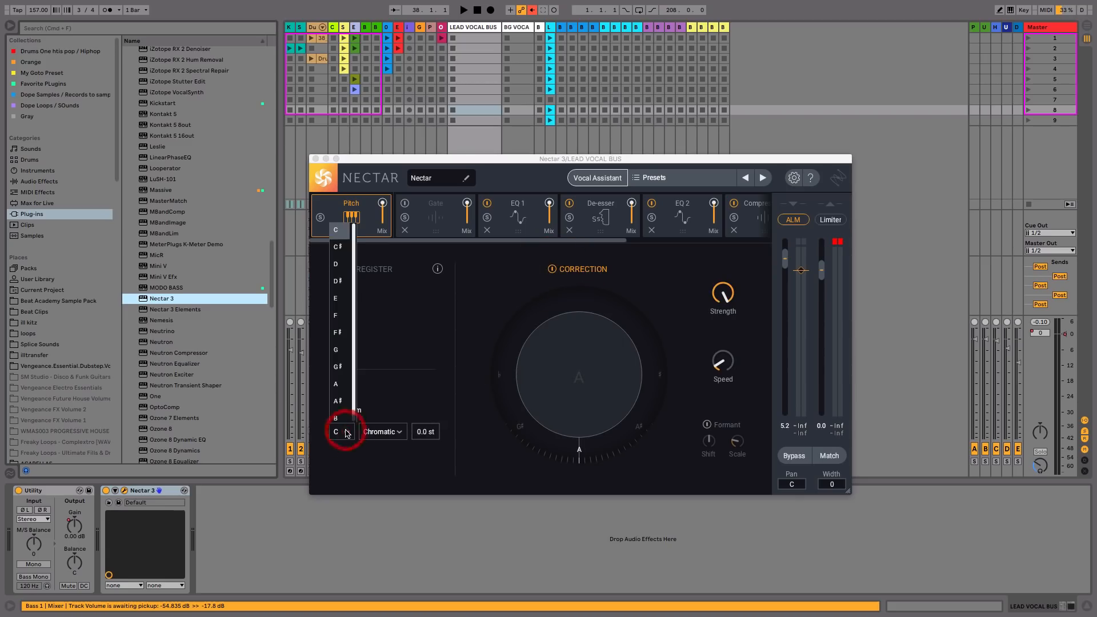
{"action": "left_click_drag", "start_coordinate": [353, 290], "coordinate": [348, 334]}
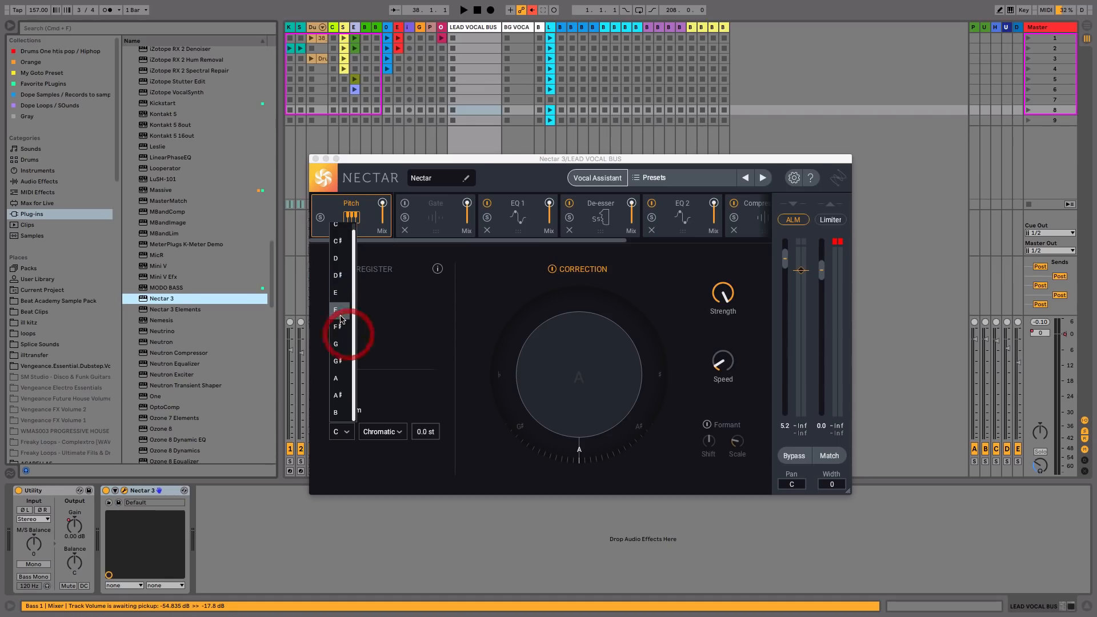
{"action": "left_click", "coordinate": [341, 319]}
{"action": "left_click", "coordinate": [336, 314]}
{"action": "left_click", "coordinate": [382, 432]}
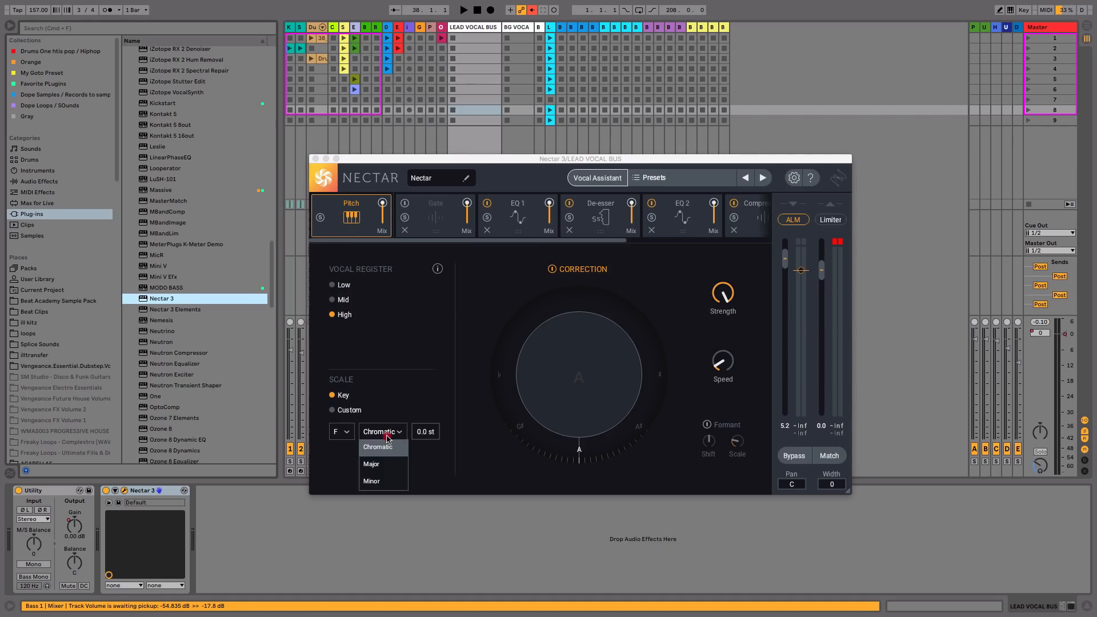
{"action": "left_click", "coordinate": [381, 481]}
{"action": "left_click", "coordinate": [373, 480]}
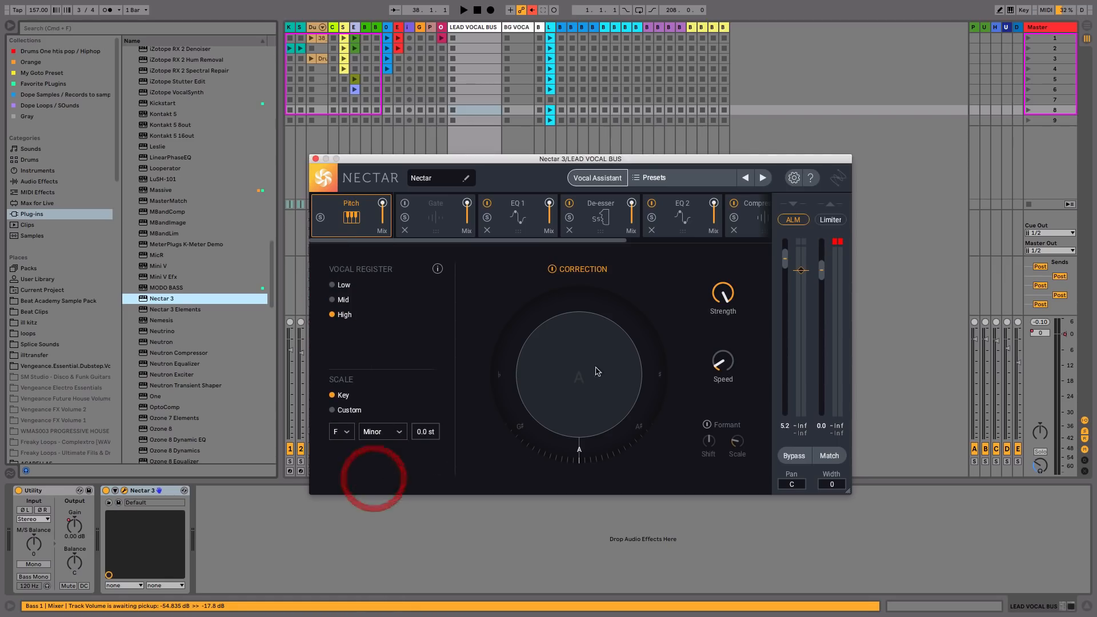
Set the pitch correction speed to about 31.2 ms.
{"action": "mouse_move", "coordinate": [728, 366]}
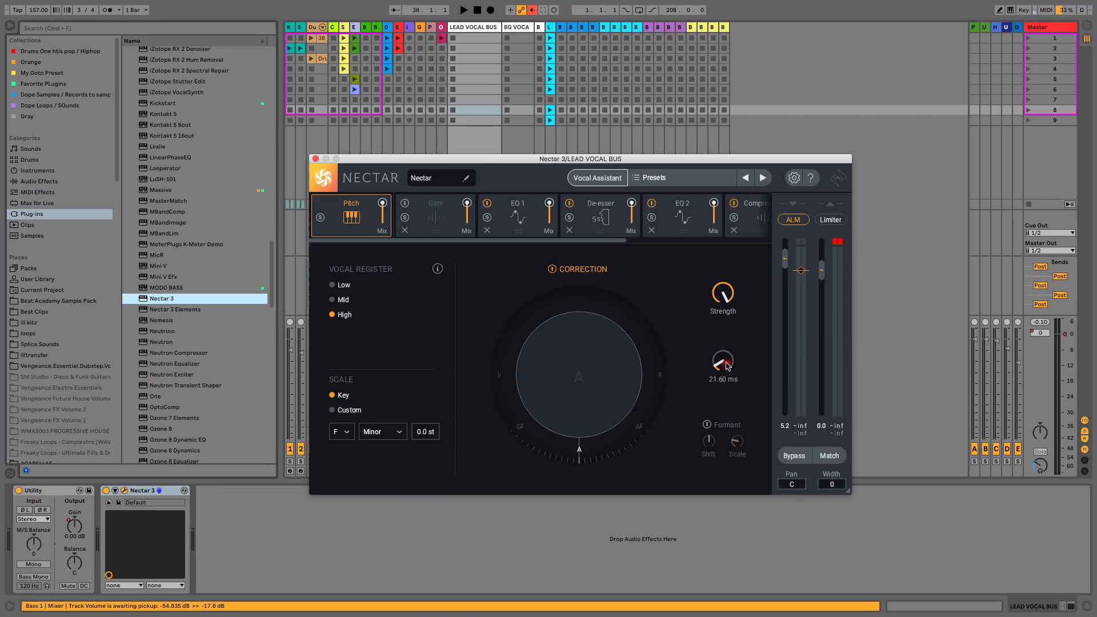
{"action": "mouse_move", "coordinate": [726, 365]}
{"action": "left_mouse_down"}
{"action": "mouse_move", "coordinate": [724, 420]}
{"action": "mouse_move", "coordinate": [728, 360]}
{"action": "left_mouse_up"}
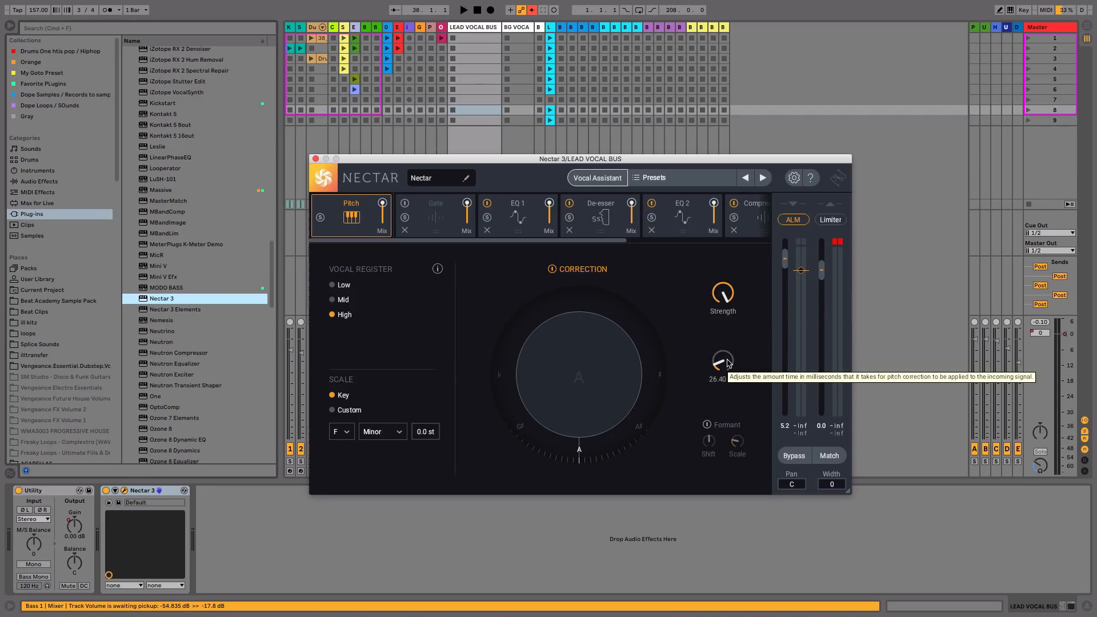
{"action": "left_click_drag", "start_coordinate": [729, 363], "coordinate": [730, 364]}
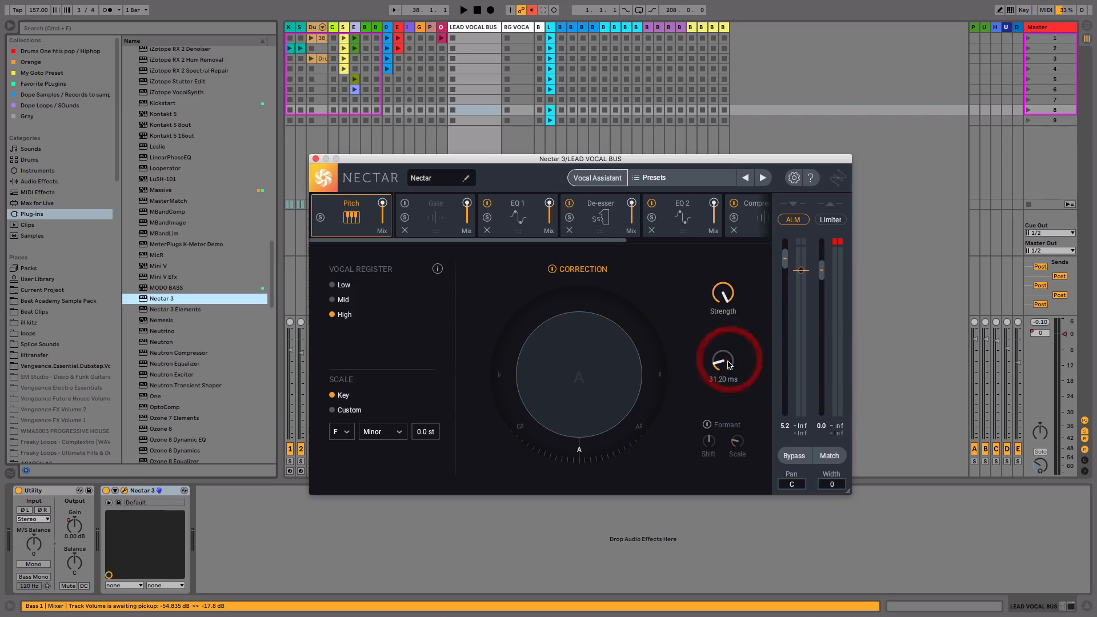
Show the Gate module, solo the LEAD VOCAL BUS track and play back the vocal.
{"action": "left_click", "coordinate": [448, 223]}
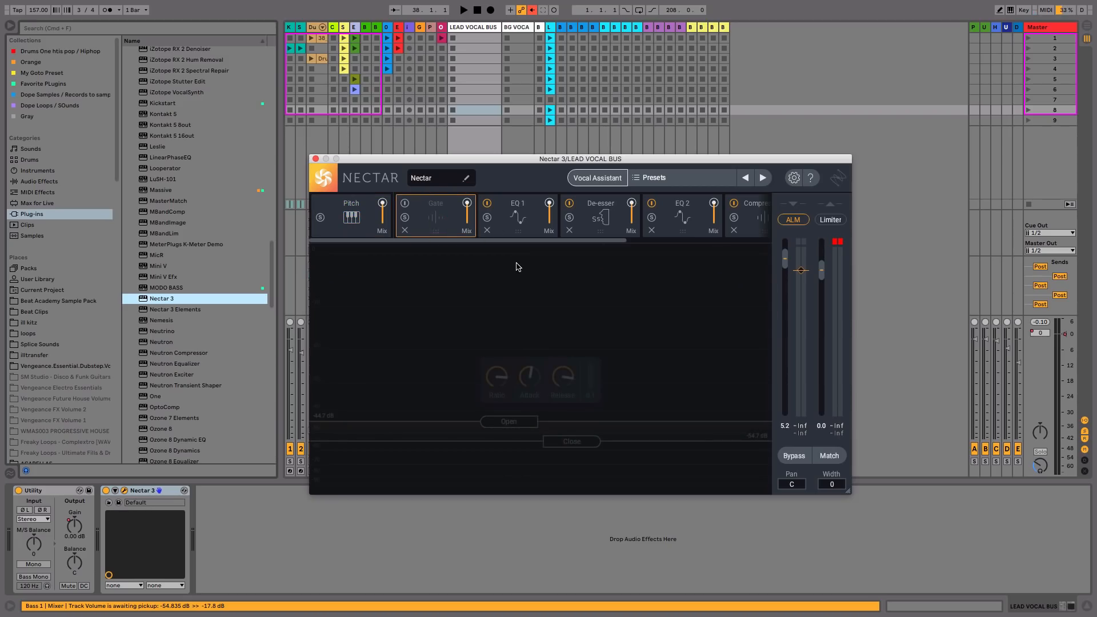
{"action": "left_click_drag", "start_coordinate": [533, 160], "coordinate": [707, 109]}
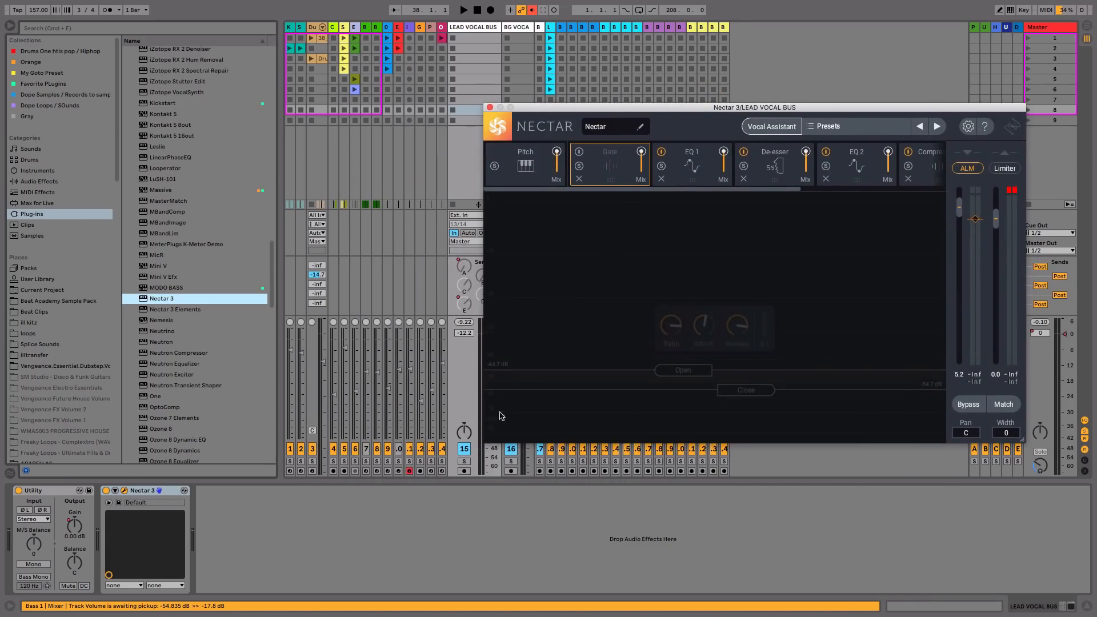
{"action": "left_click", "coordinate": [464, 461]}
{"action": "key", "text": "space"}
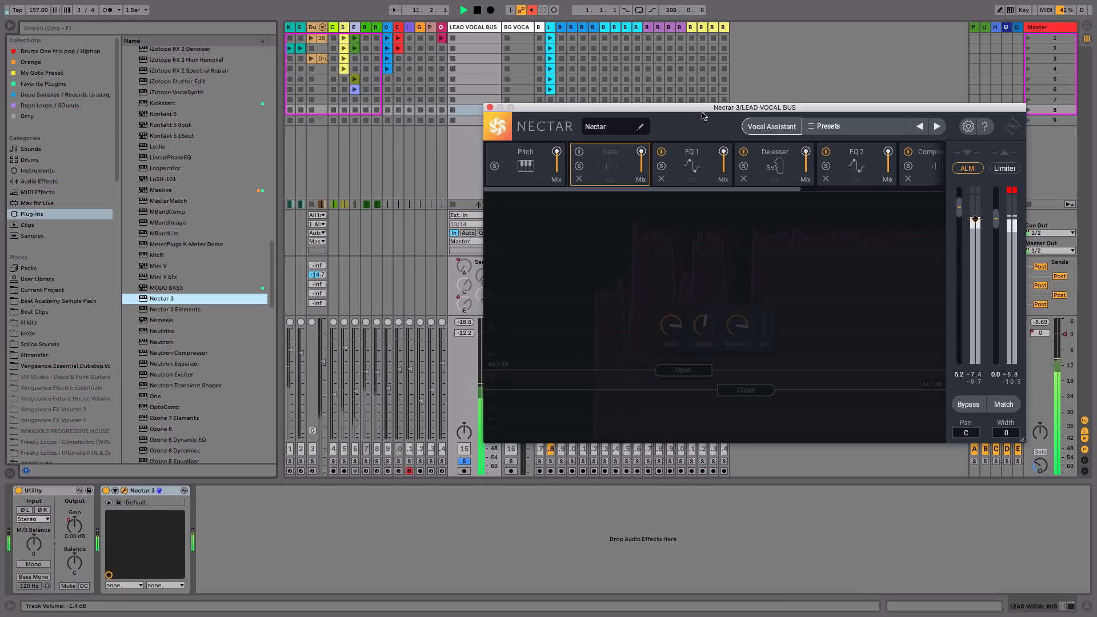
{"action": "left_click_drag", "start_coordinate": [702, 113], "coordinate": [601, 123]}
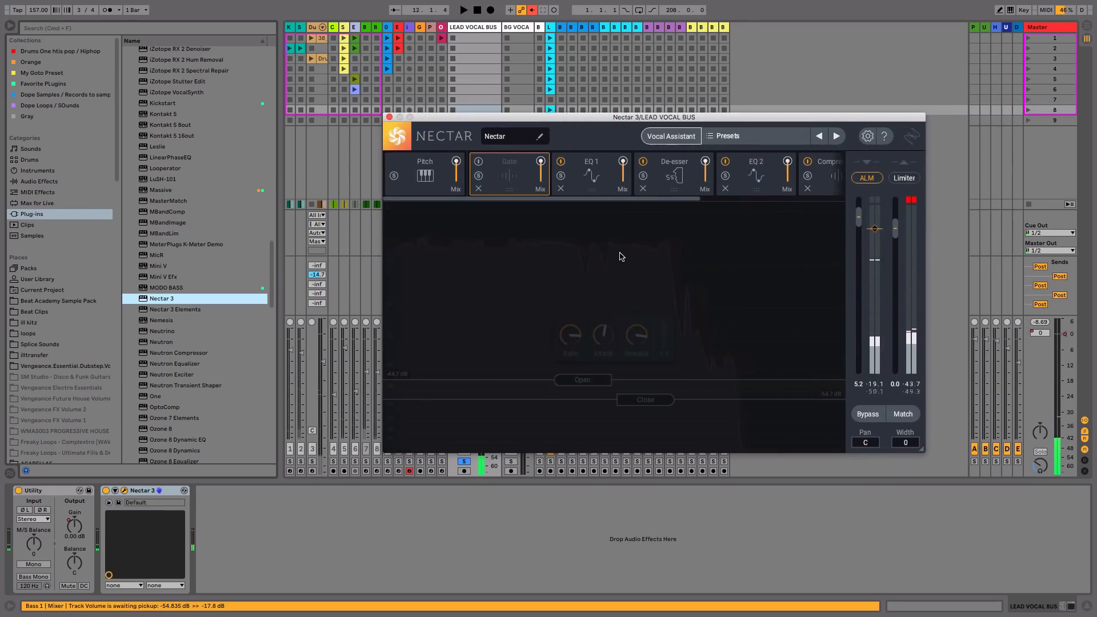
Examine the EQ 1 curve against the soloed vocal's spectrum during playback.
{"action": "left_click", "coordinate": [592, 176]}
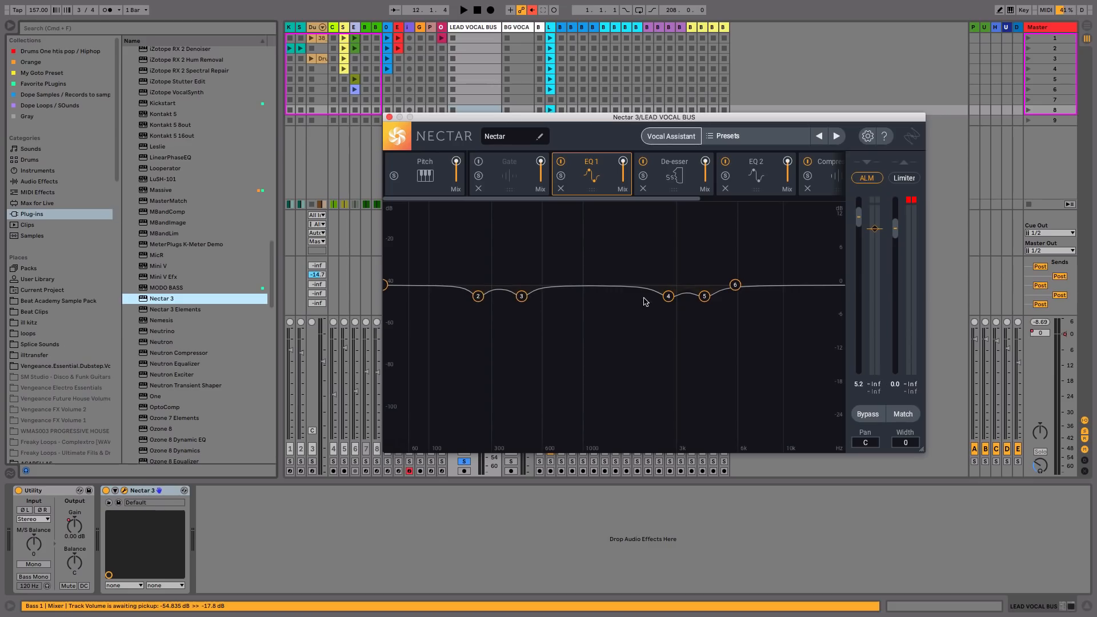
{"action": "key", "text": "space"}
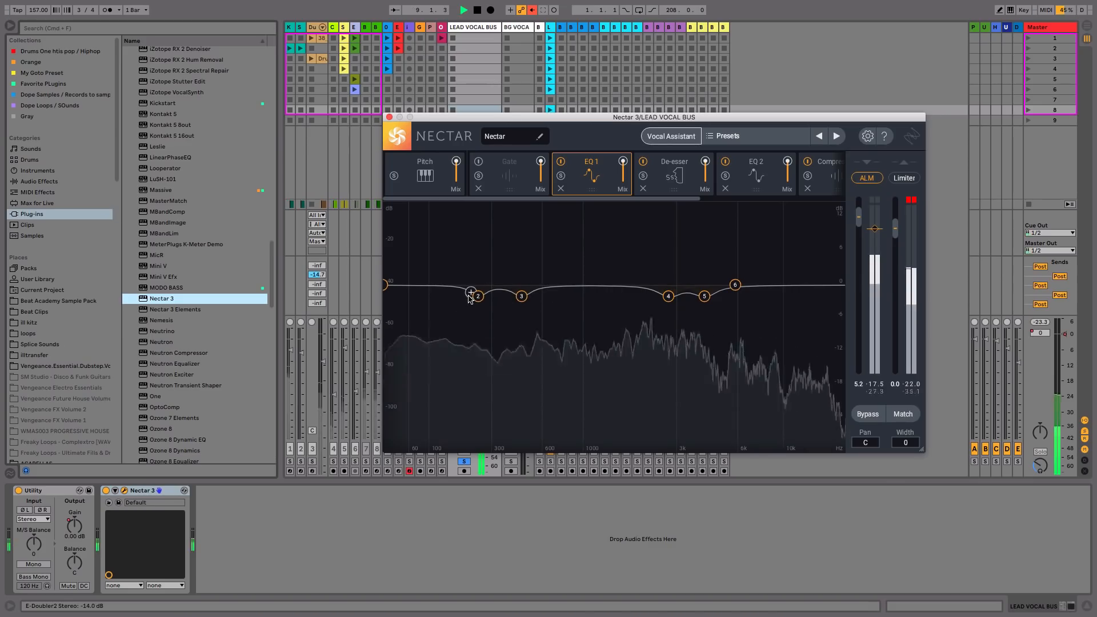
{"action": "key", "text": "space"}
Lower the De-esser's crossover frequency to 7.0 kHz and look over the remaining modules in the chain.
{"action": "left_click", "coordinate": [680, 176]}
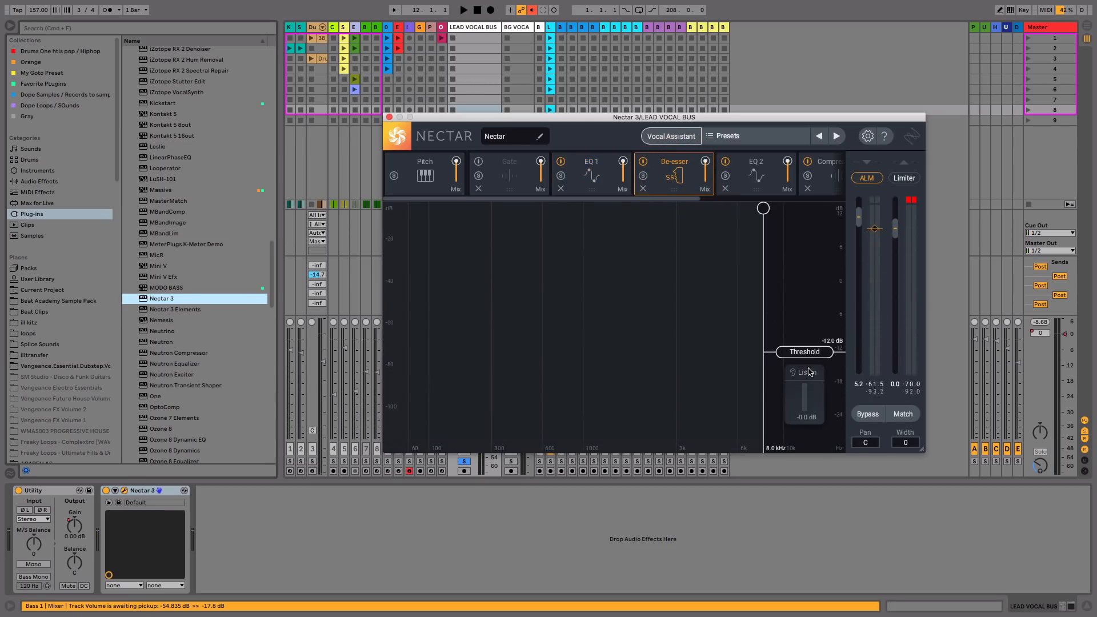
{"action": "mouse_move", "coordinate": [763, 388]}
{"action": "left_mouse_down"}
{"action": "mouse_move", "coordinate": [693, 389]}
{"action": "mouse_move", "coordinate": [750, 387]}
{"action": "left_mouse_up"}
{"action": "left_click_drag", "start_coordinate": [680, 199], "coordinate": [833, 214]}
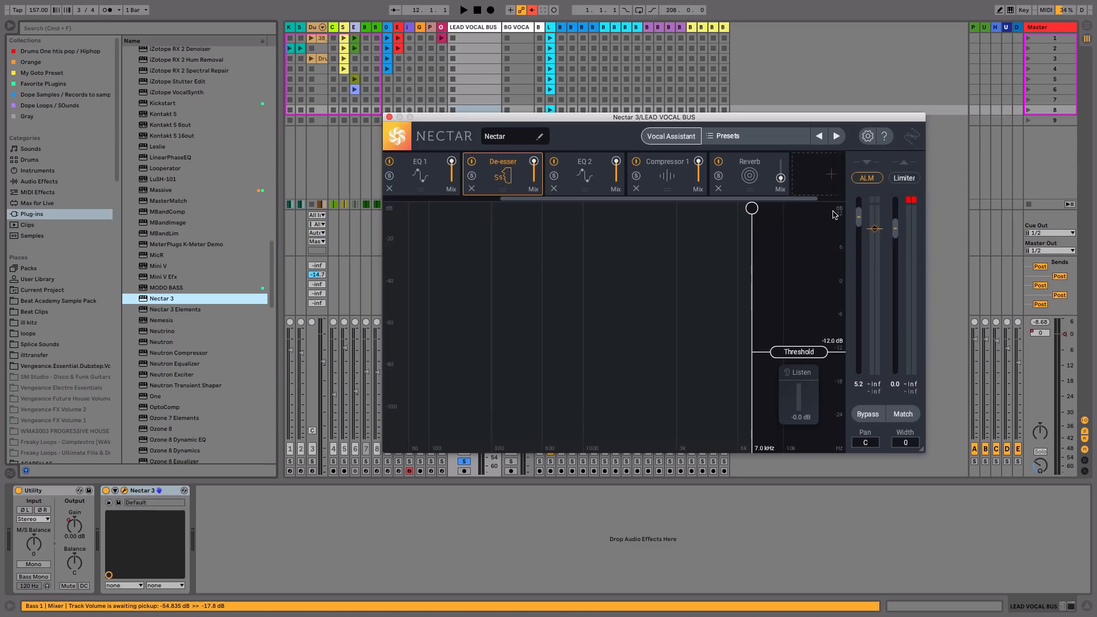
Load Nectar's <Default> preset and add a Gate module between Pitch and EQ 1.
{"action": "left_click", "coordinate": [716, 138]}
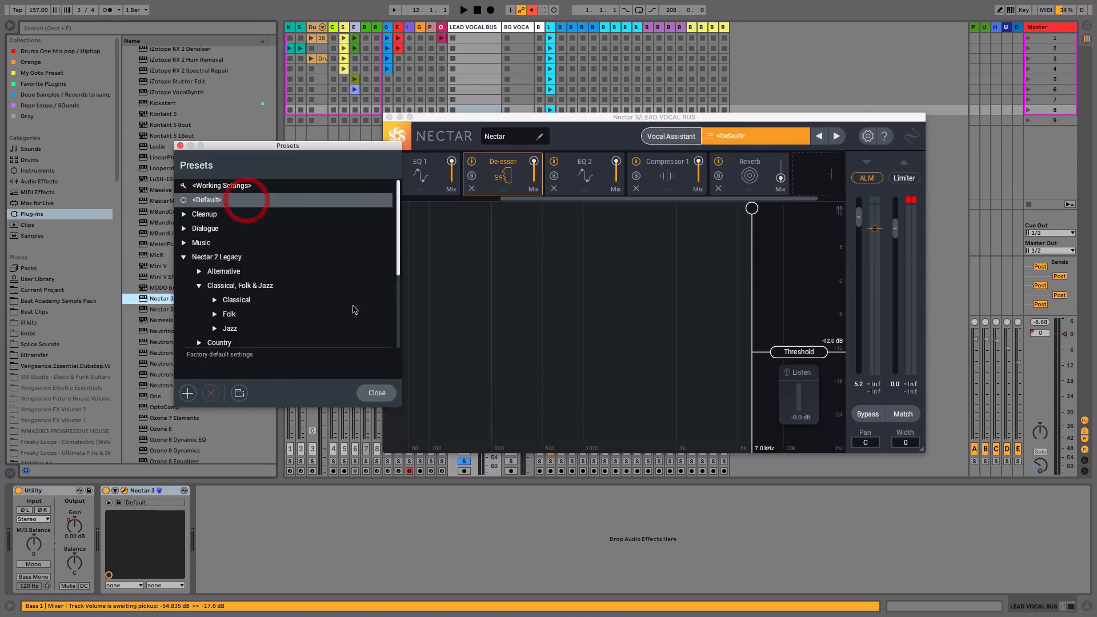
{"action": "left_click", "coordinate": [376, 393]}
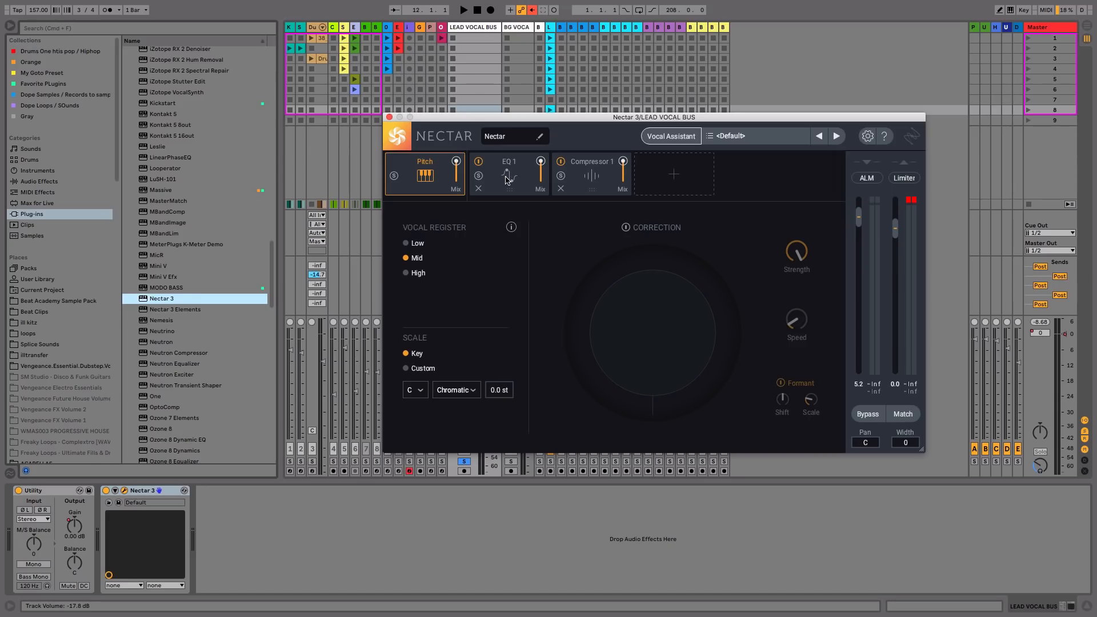
{"action": "left_click", "coordinate": [676, 178]}
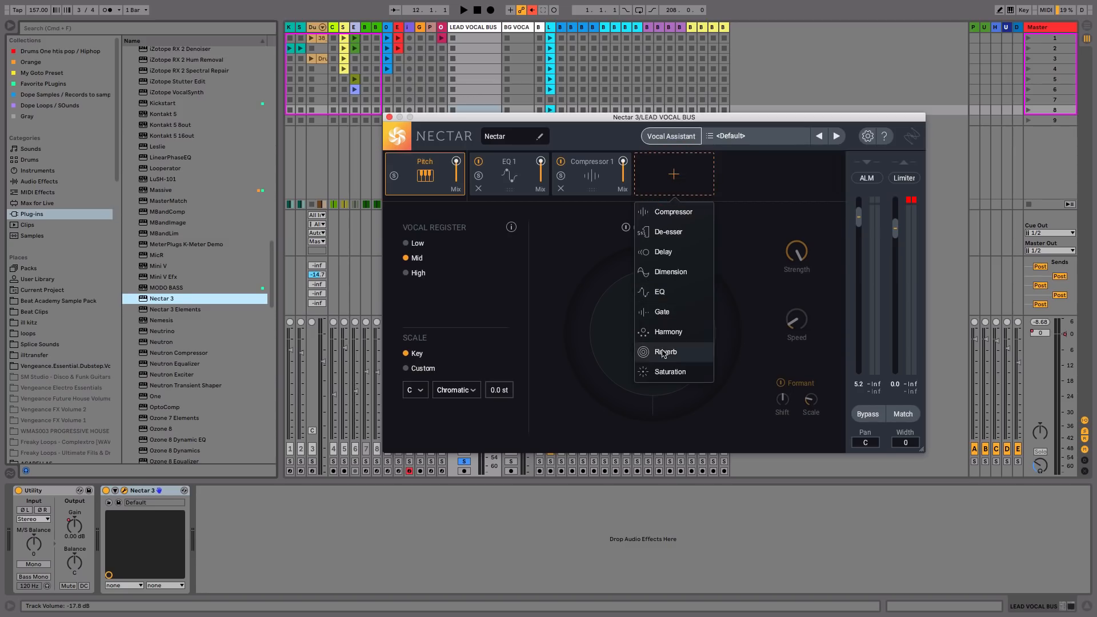
{"action": "left_click", "coordinate": [667, 314]}
{"action": "left_click_drag", "start_coordinate": [663, 183], "coordinate": [517, 191]}
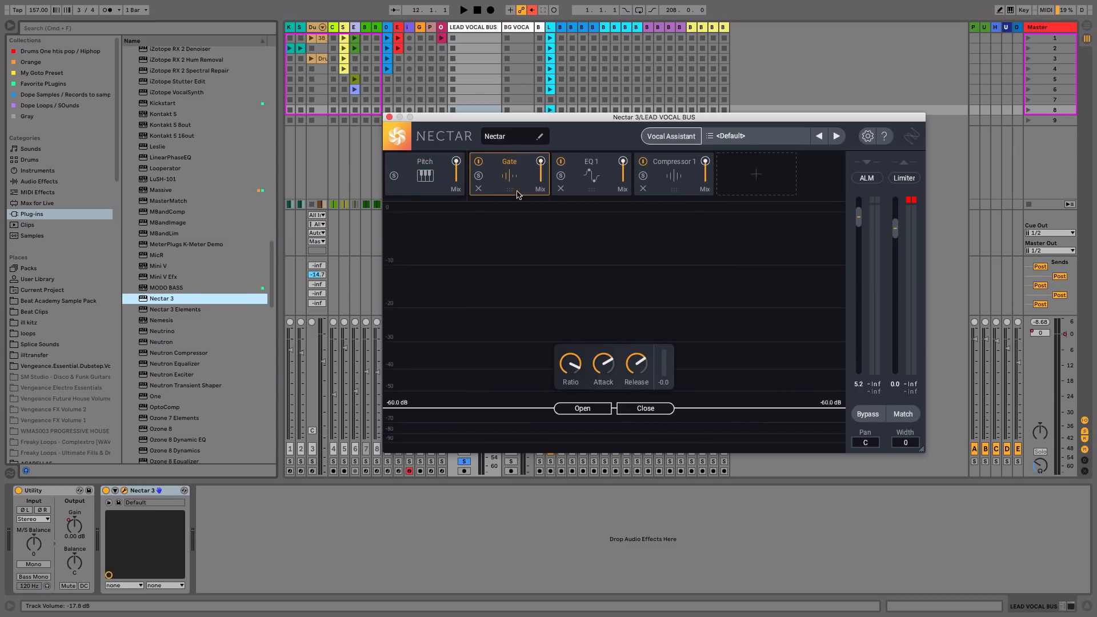
Set the Pitch module's scale to F Minor and enable its correction.
{"action": "left_click", "coordinate": [423, 170]}
{"action": "left_click", "coordinate": [412, 389]}
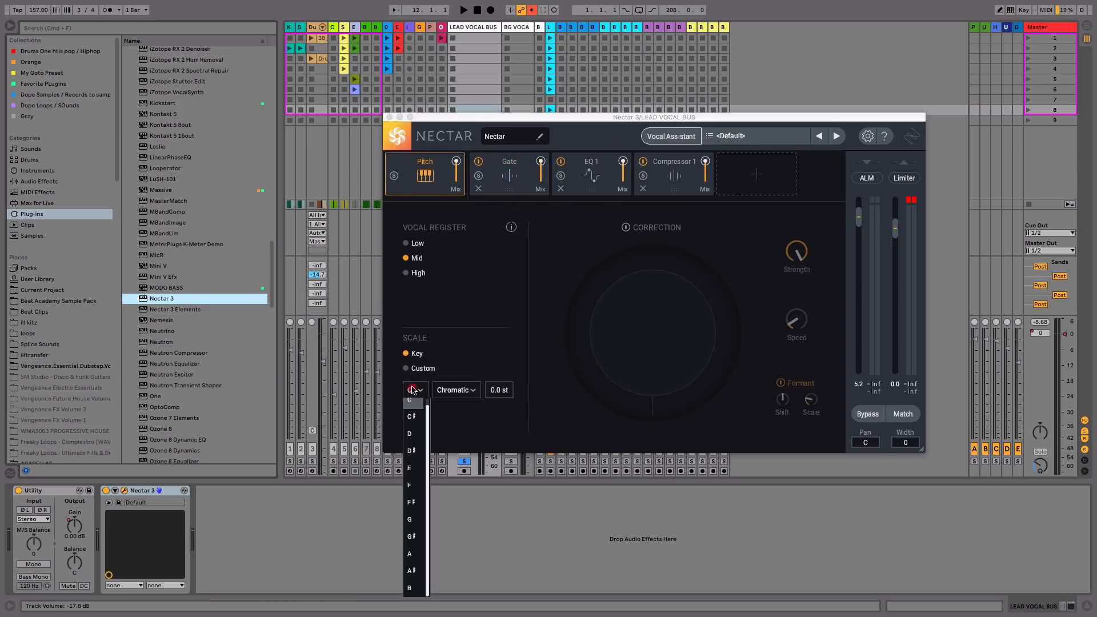
{"action": "left_click", "coordinate": [421, 485]}
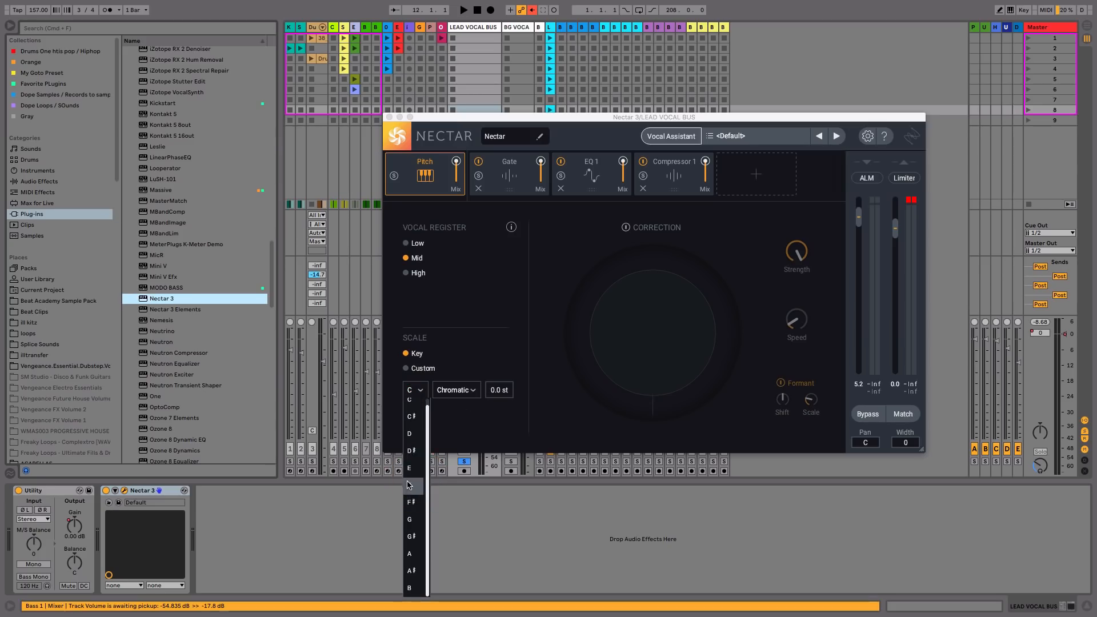
{"action": "left_click", "coordinate": [462, 389]}
{"action": "left_click", "coordinate": [456, 439]}
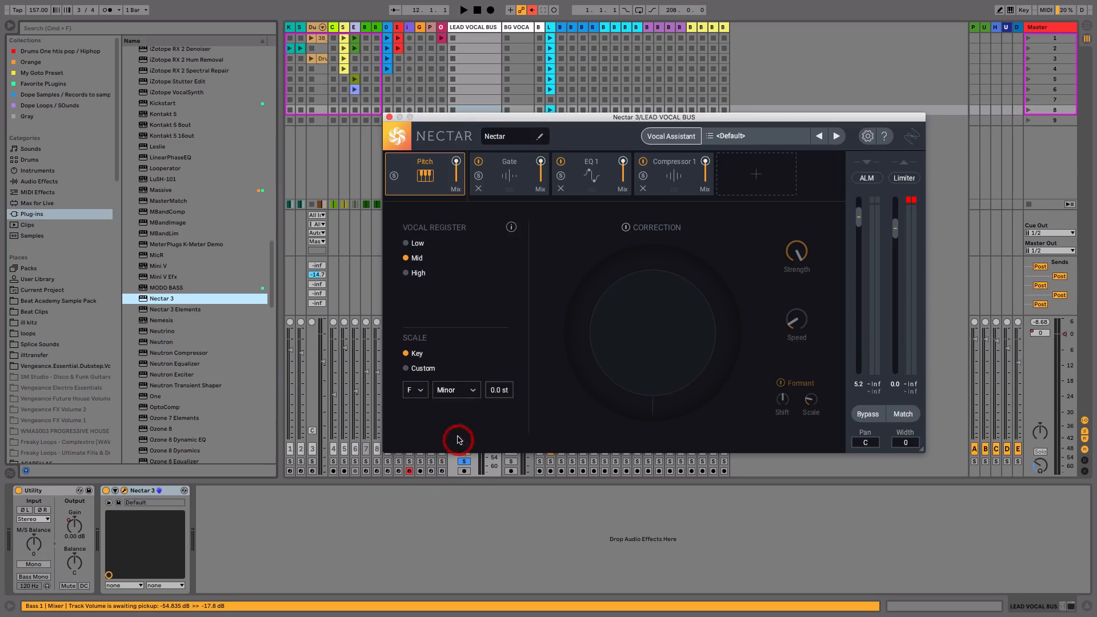
{"action": "left_click", "coordinate": [658, 227]}
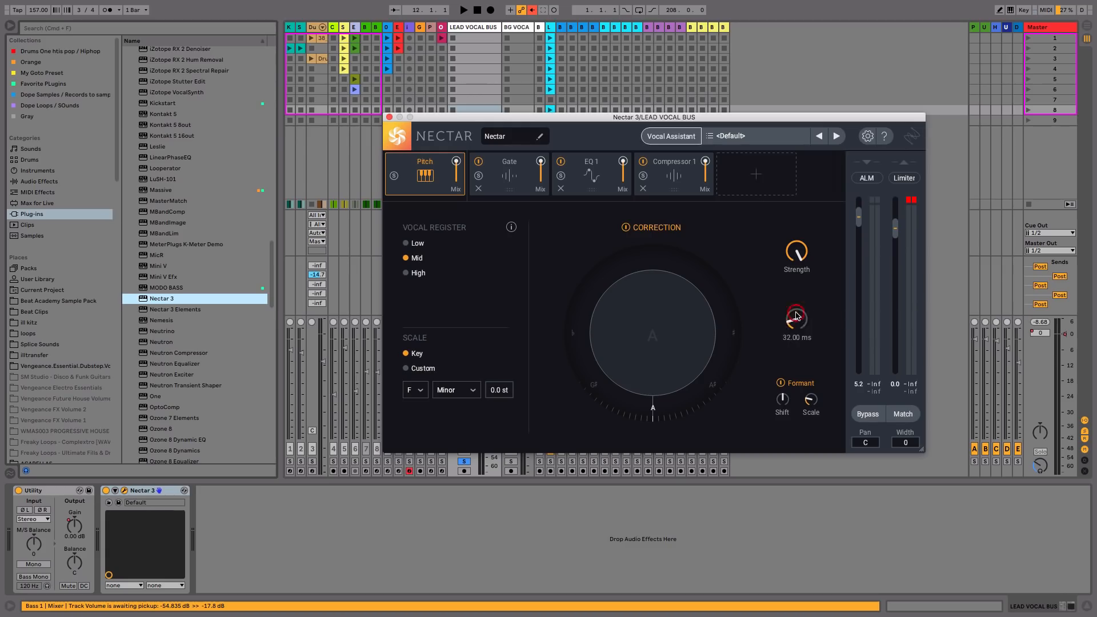
Open the Gate module and set it to open at -45.5 dB and close at -53.7 dB while auditioning the vocal.
{"action": "left_click", "coordinate": [514, 174]}
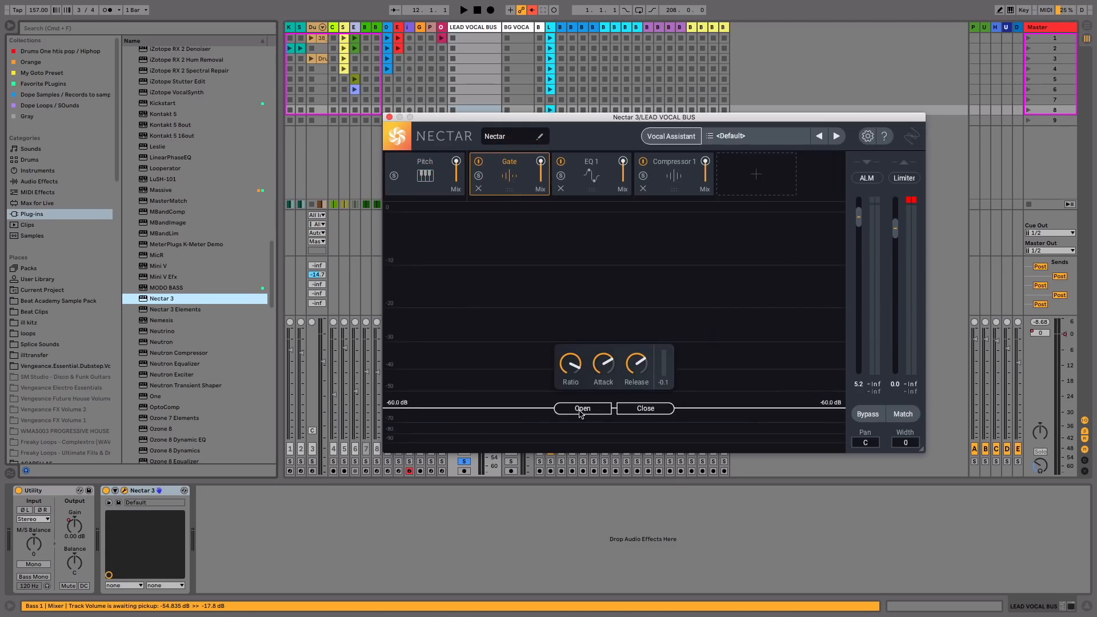
{"action": "mouse_move", "coordinate": [581, 414]}
{"action": "left_mouse_down"}
{"action": "mouse_move", "coordinate": [580, 388]}
{"action": "mouse_move", "coordinate": [583, 405]}
{"action": "left_mouse_up"}
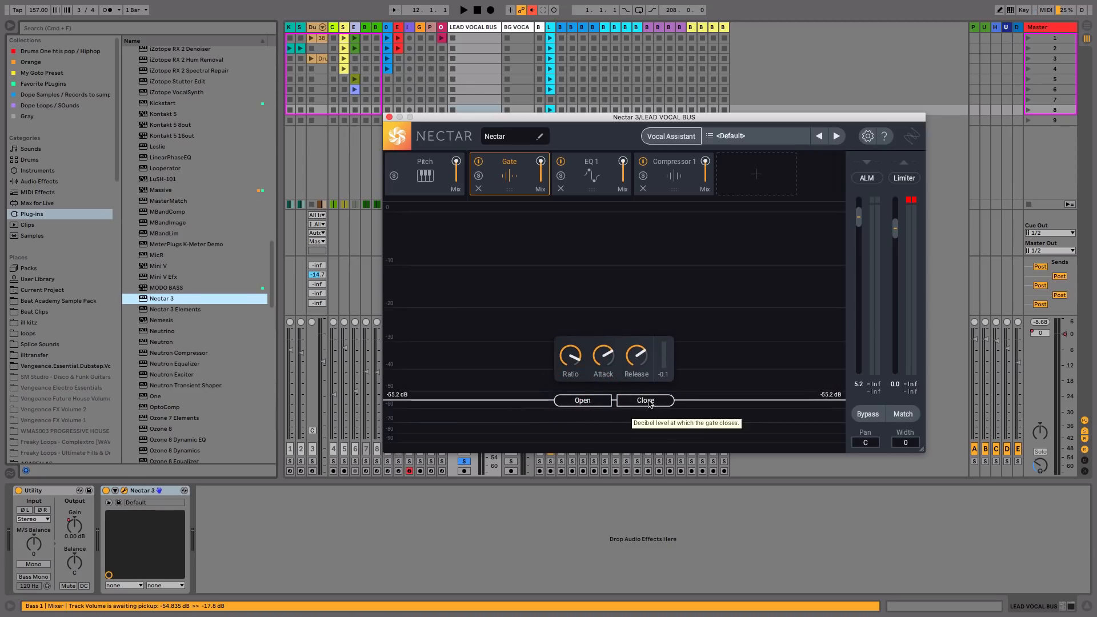
{"action": "left_click_drag", "start_coordinate": [648, 400], "coordinate": [656, 421]}
{"action": "key", "text": "space"}
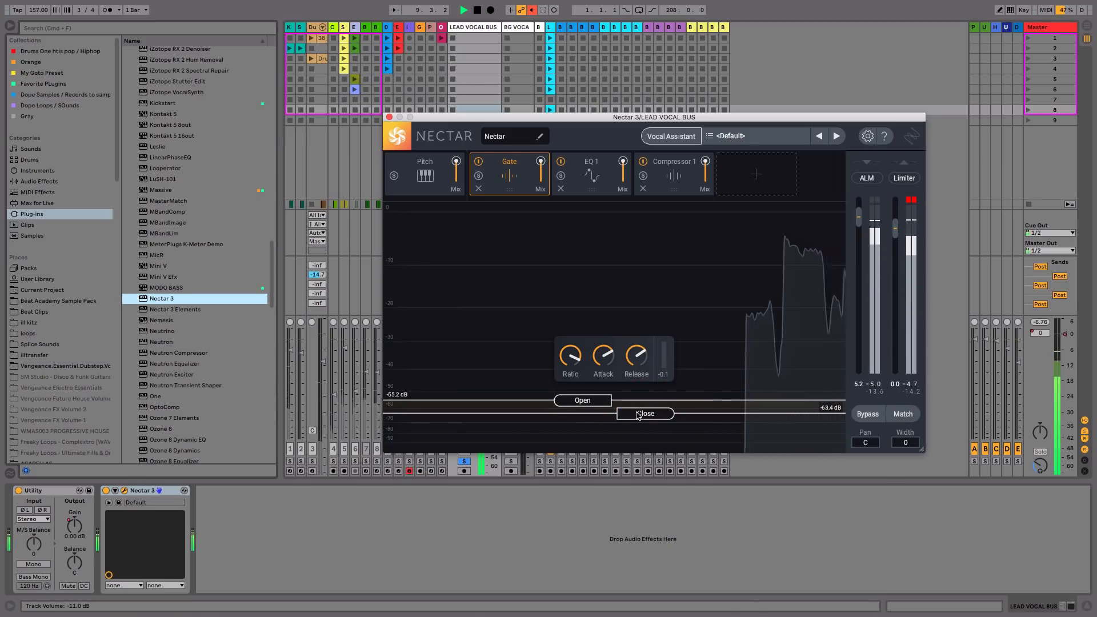
{"action": "left_click", "coordinate": [596, 401]}
{"action": "left_click_drag", "start_coordinate": [596, 401], "coordinate": [596, 381]}
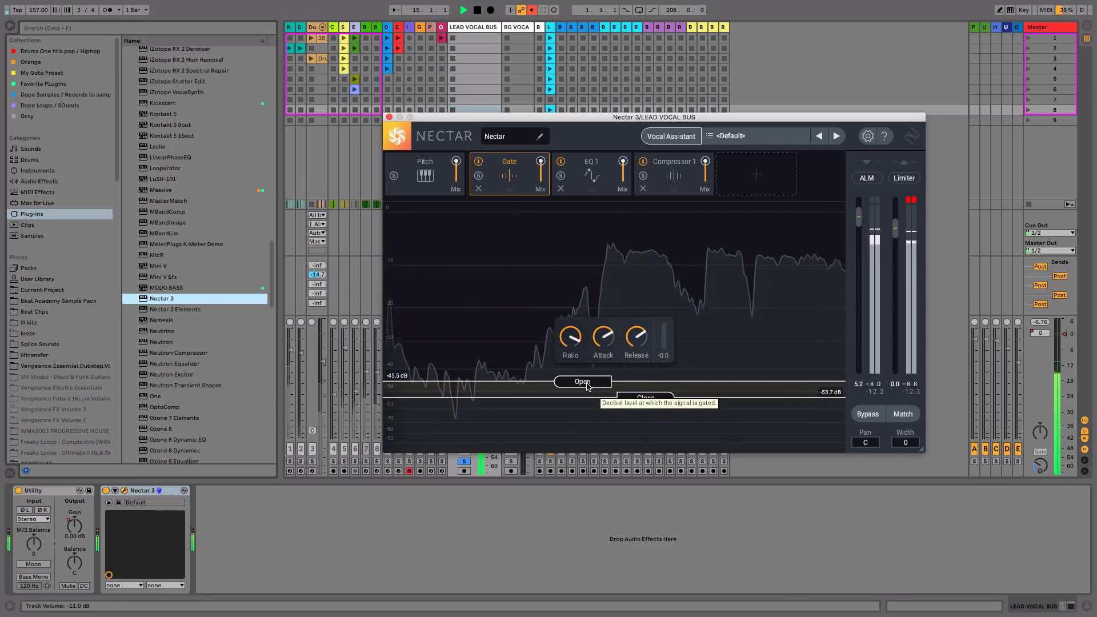
{"action": "key", "text": "space"}
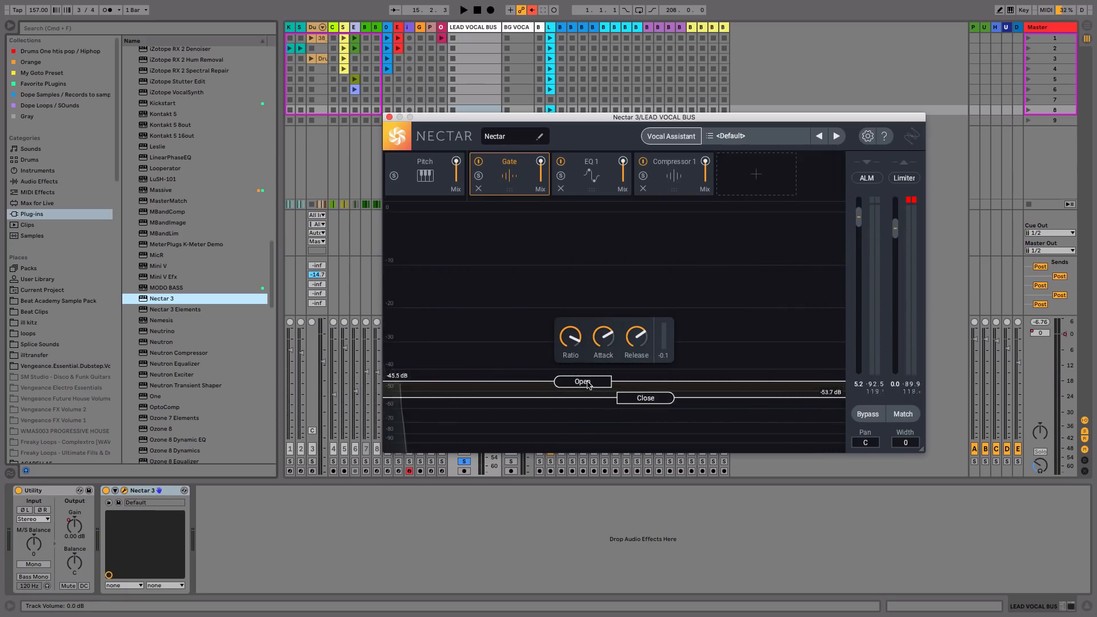
Try higher gate thresholds, ending with open at -36.4 dB and close at -43.6 dB, and listen to the vocal.
{"action": "mouse_move", "coordinate": [588, 385]}
{"action": "left_mouse_down"}
{"action": "mouse_move", "coordinate": [587, 352]}
{"action": "mouse_move", "coordinate": [641, 380]}
{"action": "mouse_move", "coordinate": [641, 371]}
{"action": "left_mouse_up"}
{"action": "key", "text": "space"}
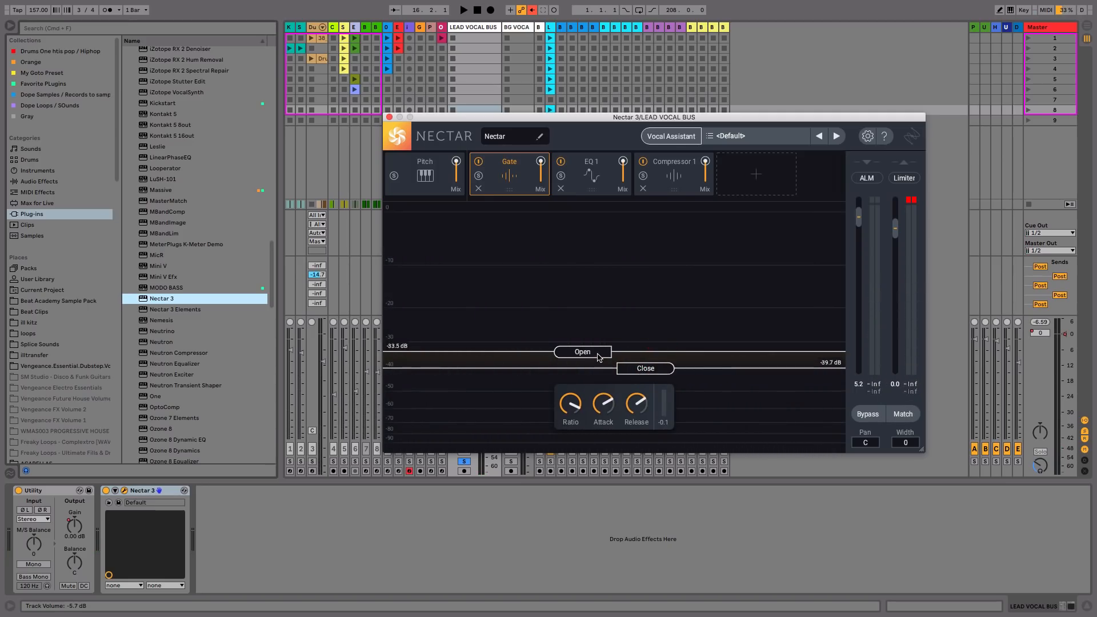
{"action": "left_click_drag", "start_coordinate": [598, 358], "coordinate": [598, 355]}
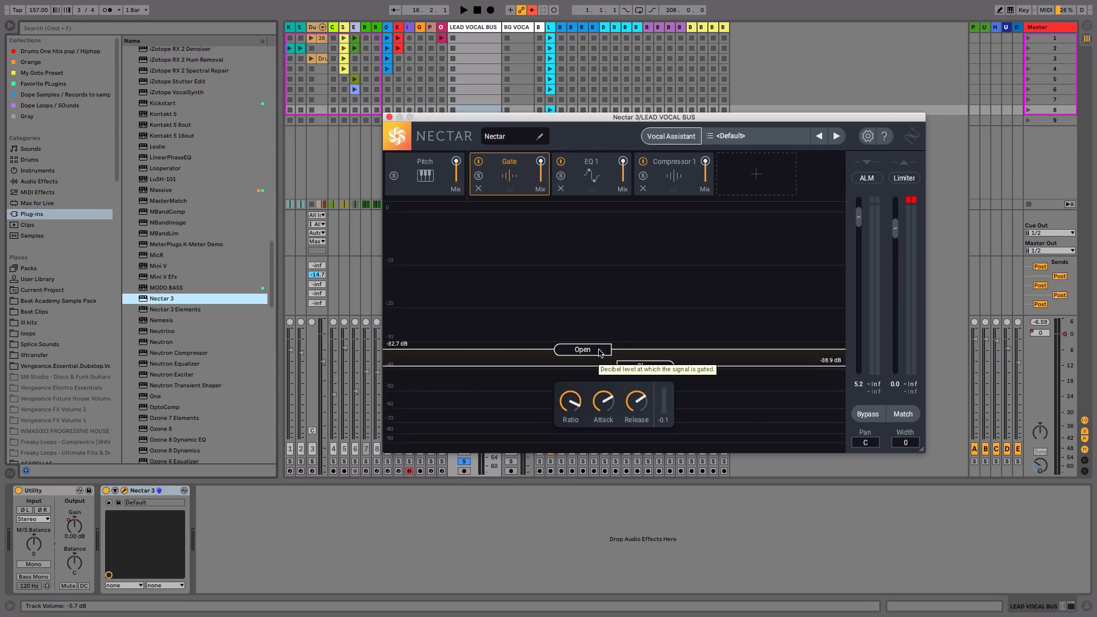
{"action": "mouse_move", "coordinate": [598, 349]}
{"action": "left_mouse_down"}
{"action": "mouse_move", "coordinate": [648, 380]}
{"action": "mouse_move", "coordinate": [590, 357]}
{"action": "mouse_move", "coordinate": [594, 366]}
{"action": "left_mouse_up"}
{"action": "key", "text": "space"}
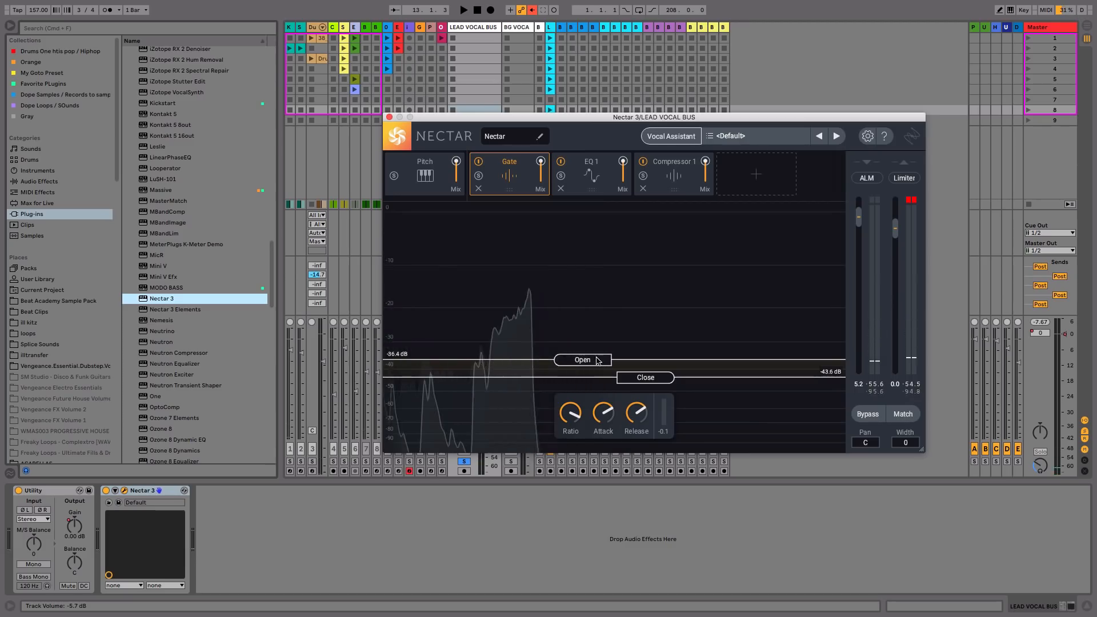
Spread the gate thresholds to open at -34.5 dB and close at -50.3 dB during playback.
{"action": "left_click_drag", "start_coordinate": [597, 360], "coordinate": [654, 398]}
{"action": "key", "text": "space"}
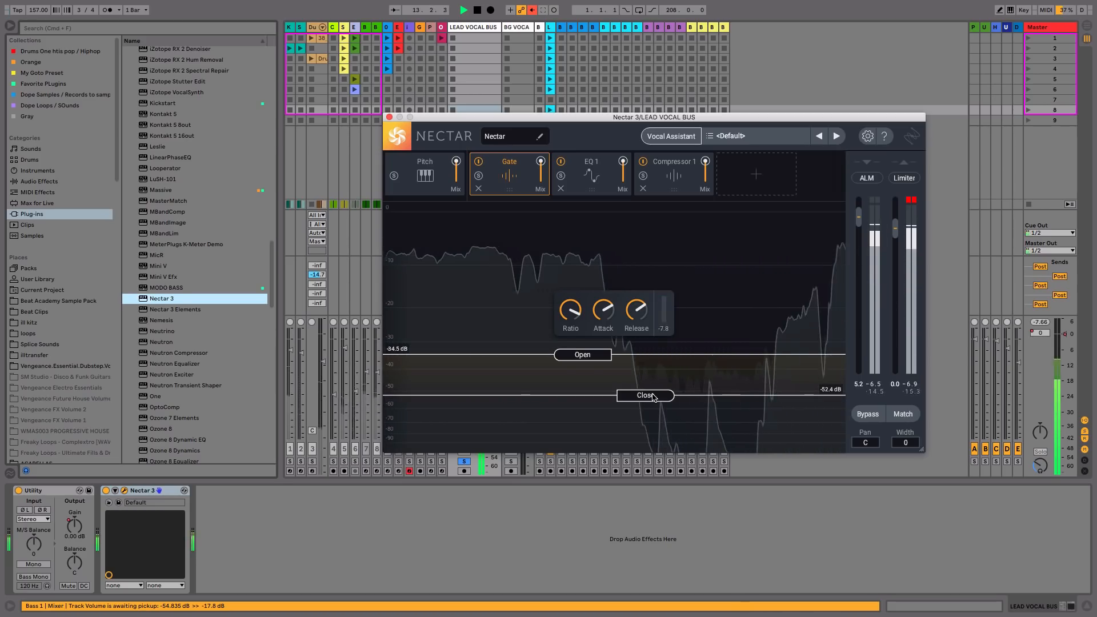
{"action": "left_click_drag", "start_coordinate": [654, 398], "coordinate": [653, 394]}
{"action": "key", "text": "space"}
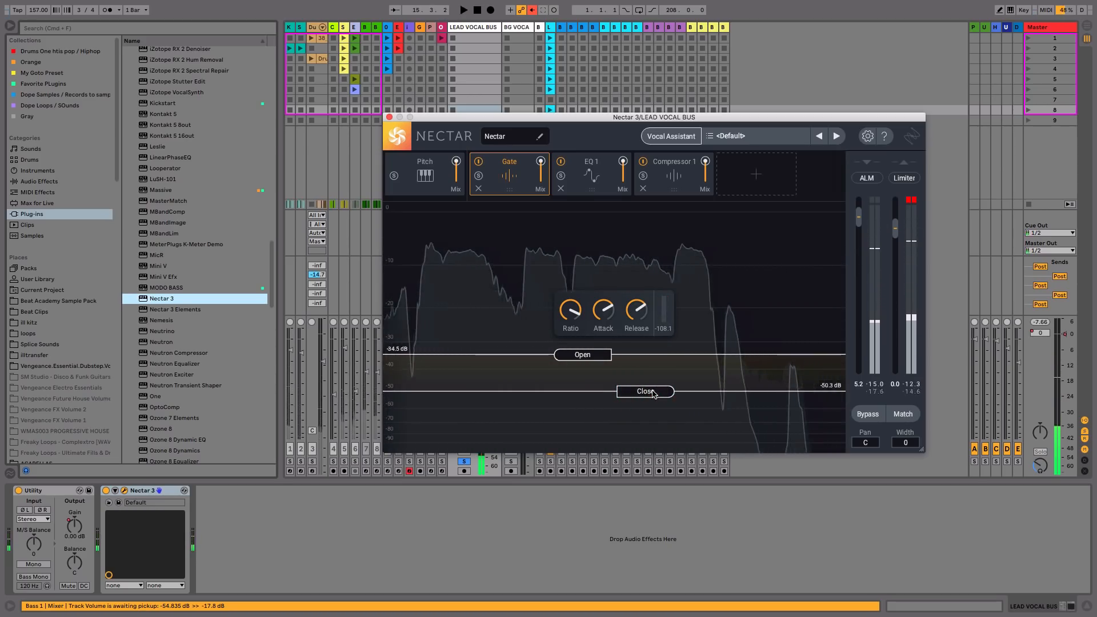
Add a De-esser module to the chain and move it between Gate and EQ 1.
{"action": "left_click", "coordinate": [594, 175]}
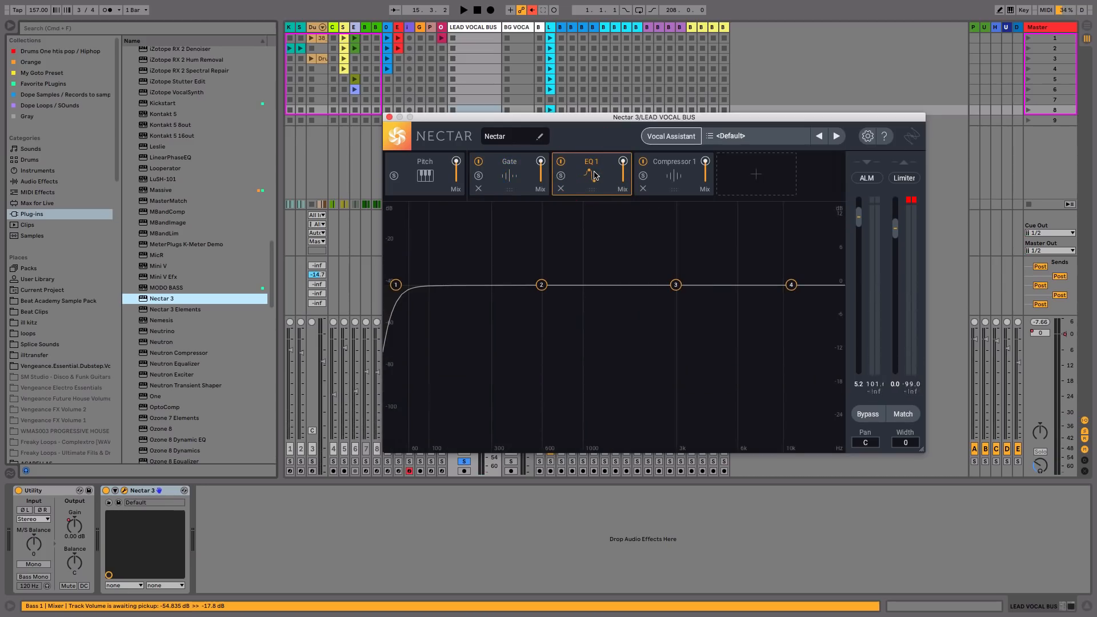
{"action": "left_click", "coordinate": [740, 177]}
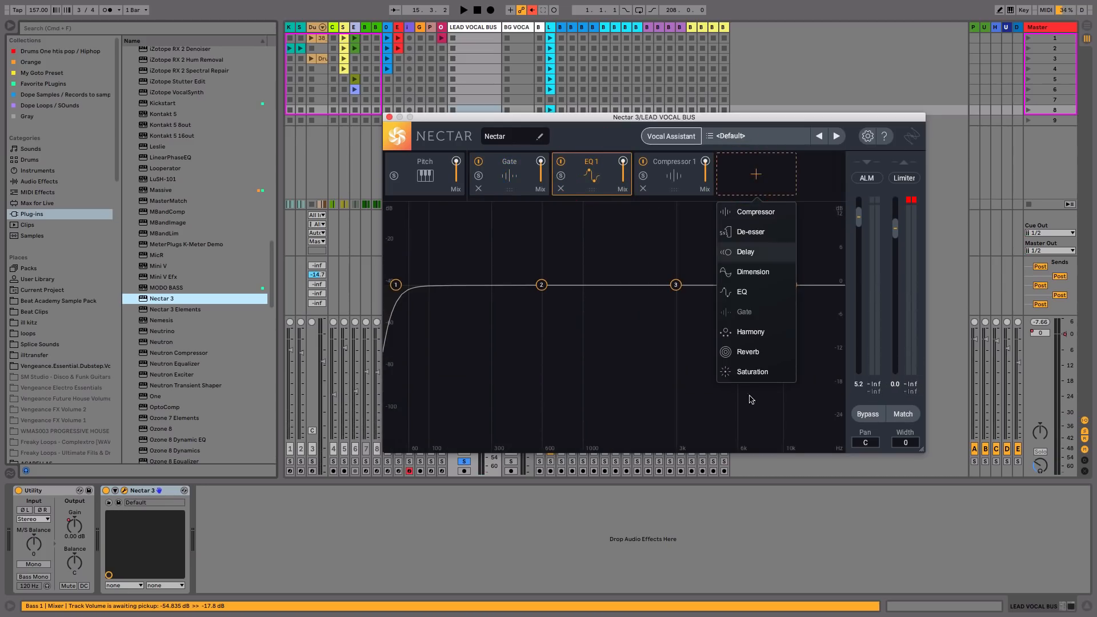
{"action": "left_click", "coordinate": [762, 233]}
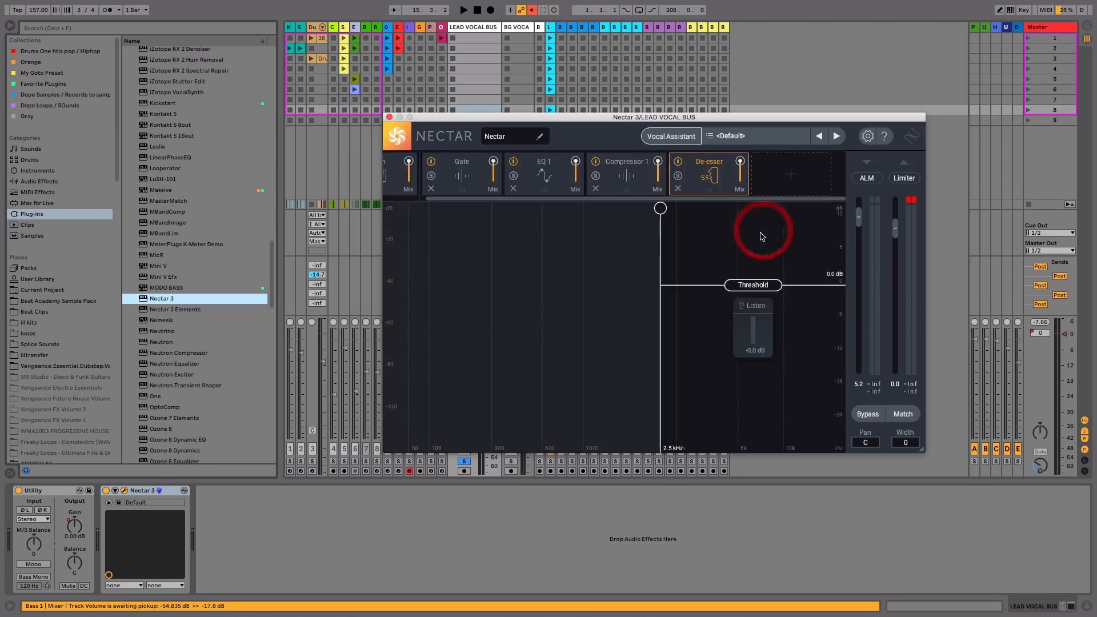
{"action": "left_click_drag", "start_coordinate": [708, 166], "coordinate": [543, 189]}
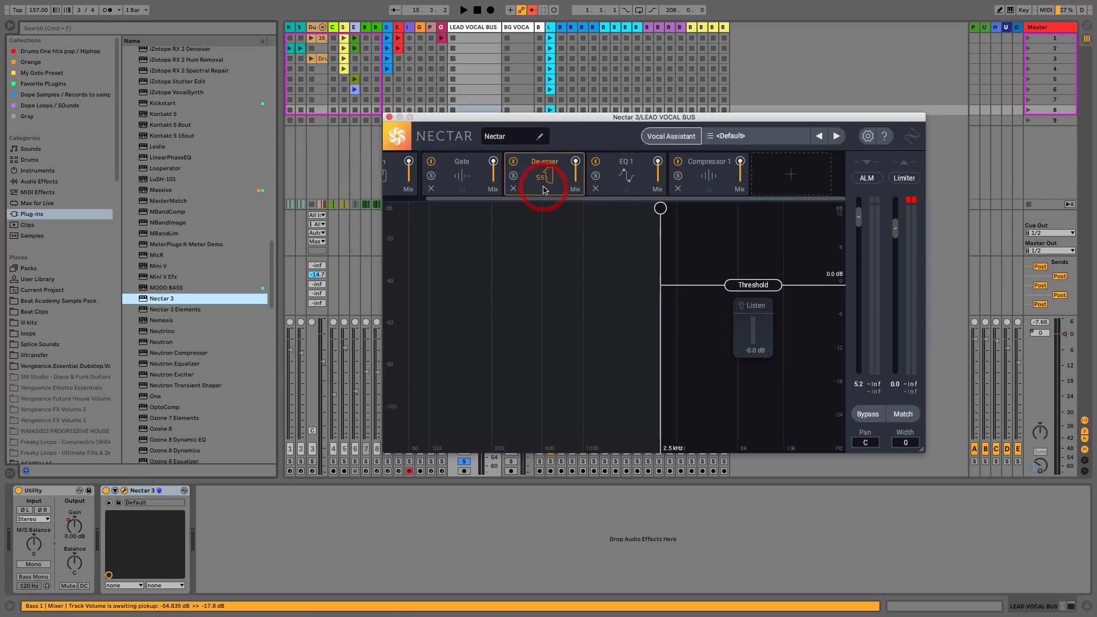
Set the De-esser's crossover frequency to 5.6 kHz and lower its threshold to -13.2 dB during playback.
{"action": "left_click_drag", "start_coordinate": [662, 324], "coordinate": [731, 337]}
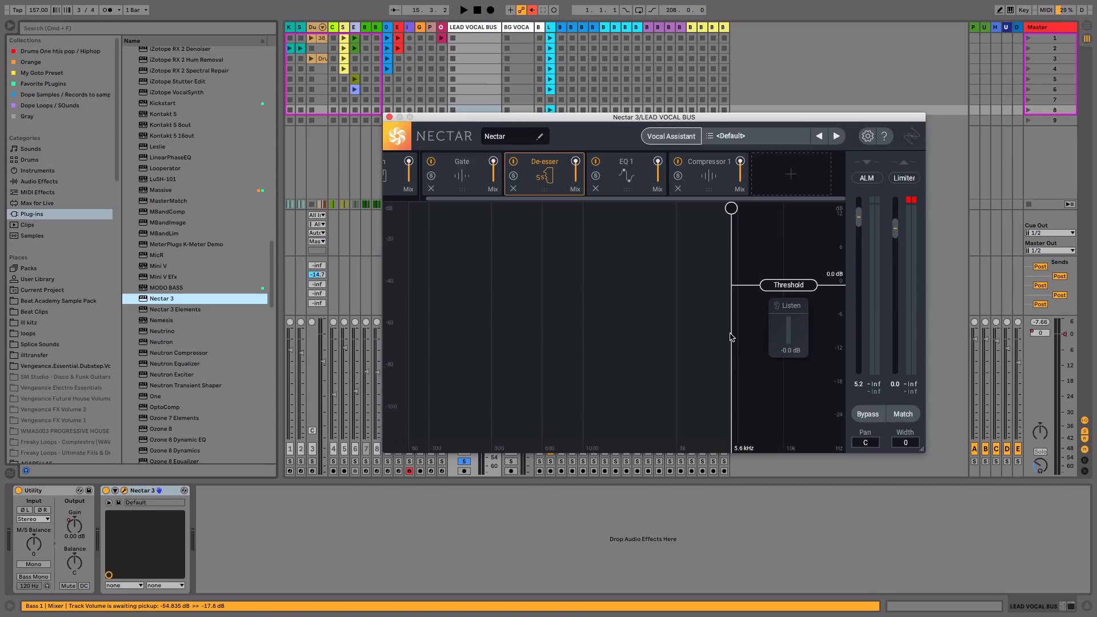
{"action": "left_click", "coordinate": [793, 285]}
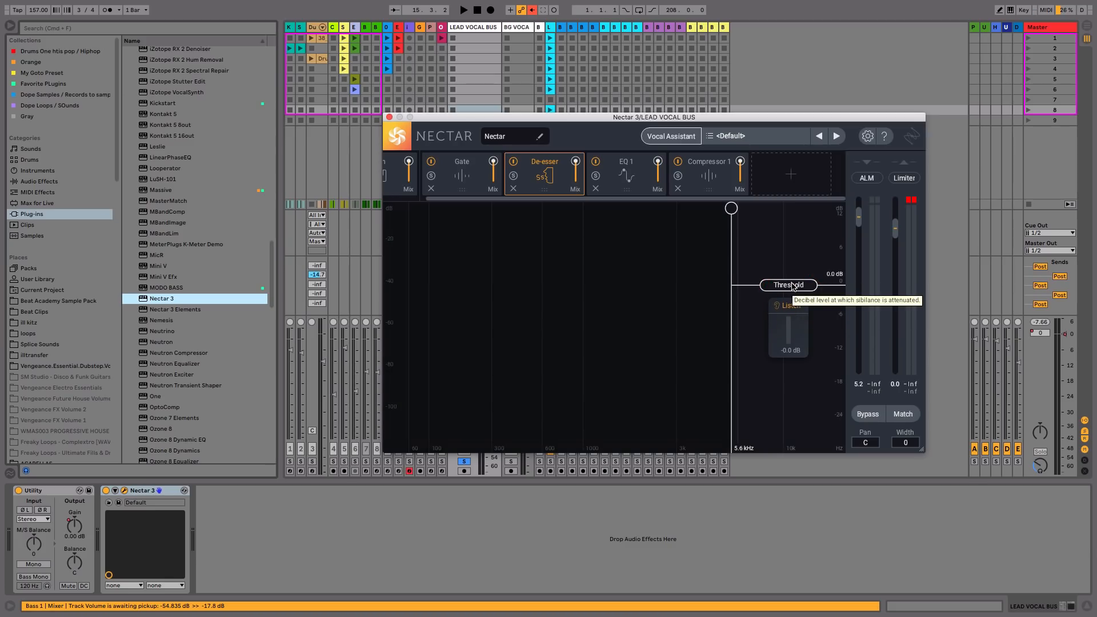
{"action": "key", "text": "space"}
{"action": "left_click_drag", "start_coordinate": [793, 285], "coordinate": [791, 361]}
{"action": "key", "text": "space"}
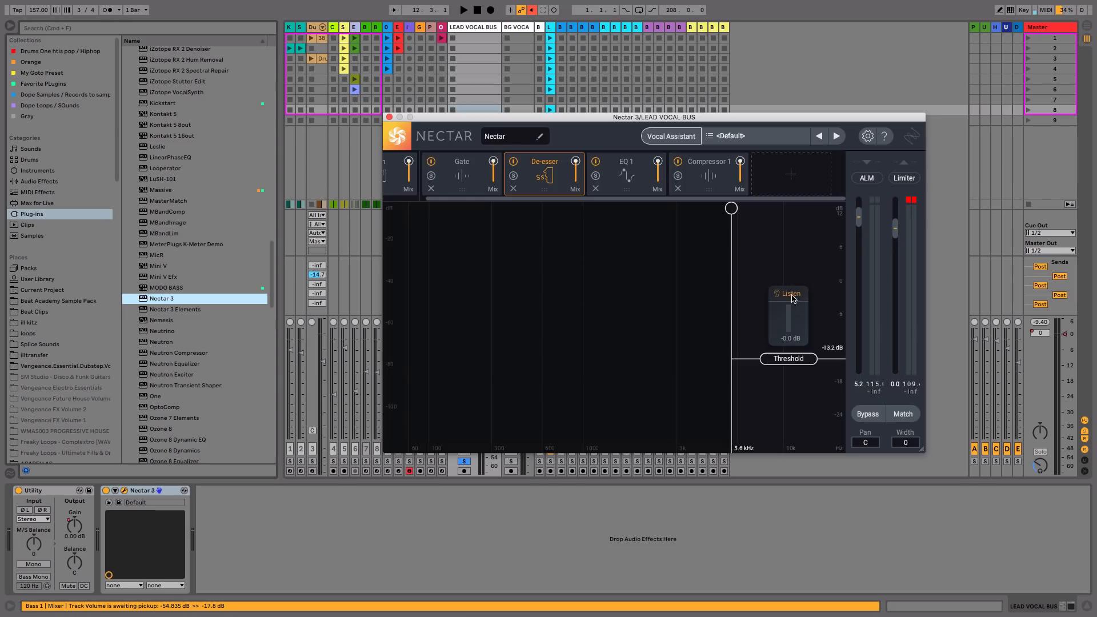
Set EQ 1's Flat Highpass band 1 to 105 Hz, soloing the band while adjusting its cutoff.
{"action": "left_click", "coordinate": [630, 174]}
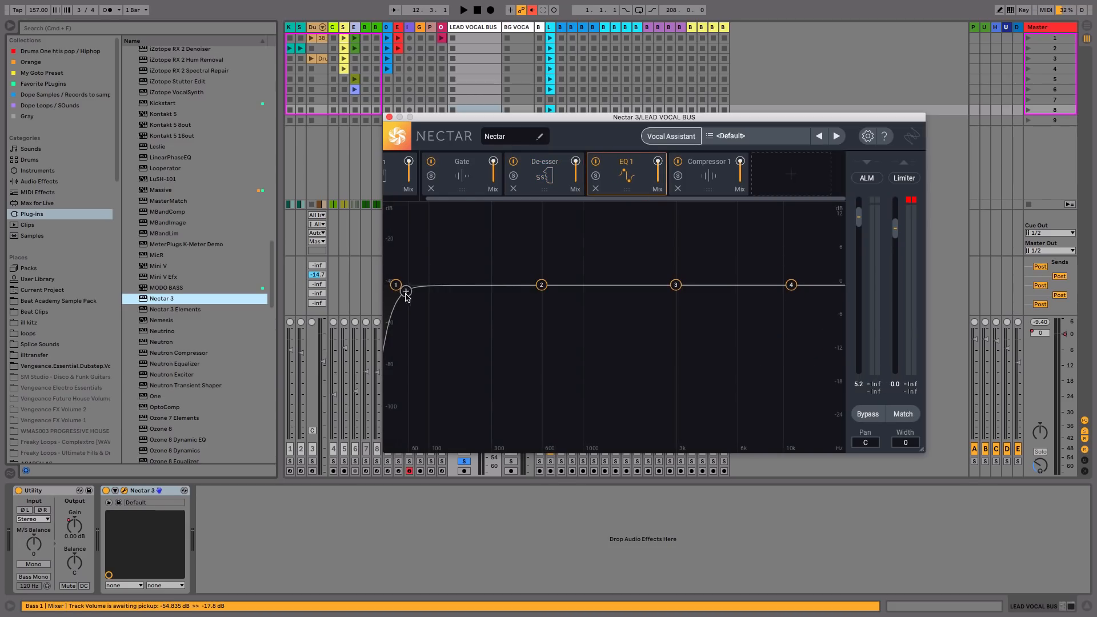
{"action": "key", "text": "space"}
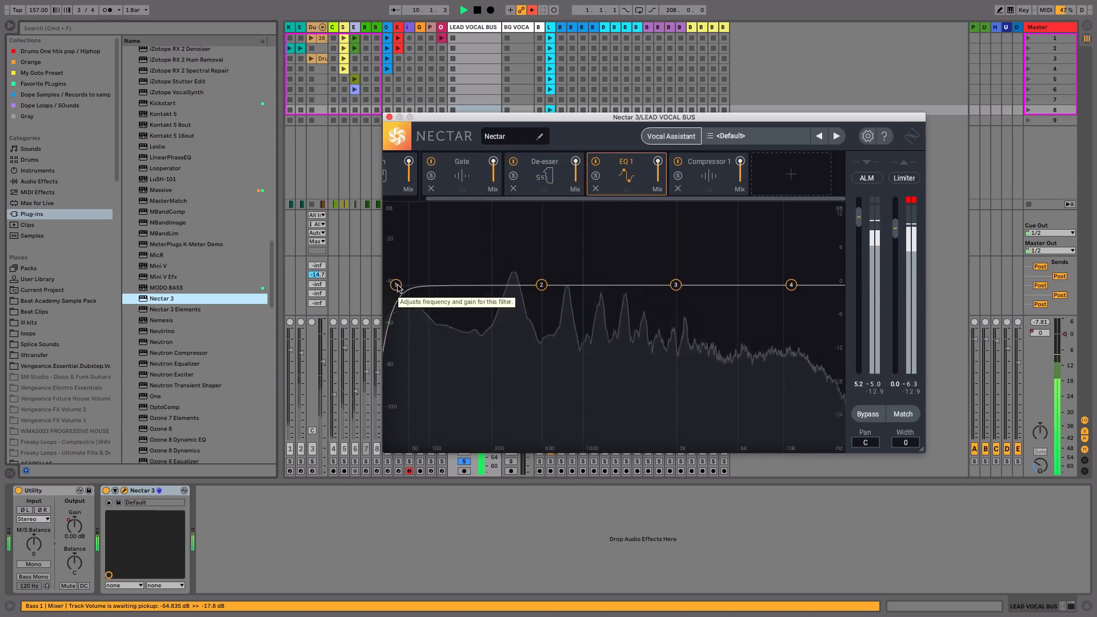
{"action": "left_click", "coordinate": [397, 285]}
{"action": "left_click", "coordinate": [398, 286]}
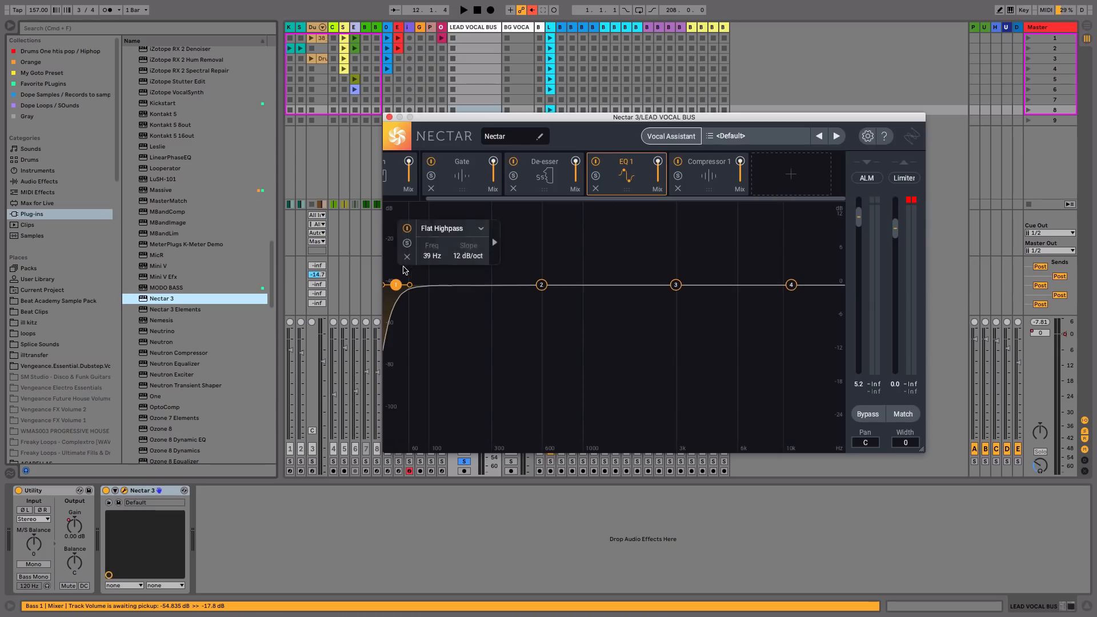
{"action": "left_click", "coordinate": [407, 243]}
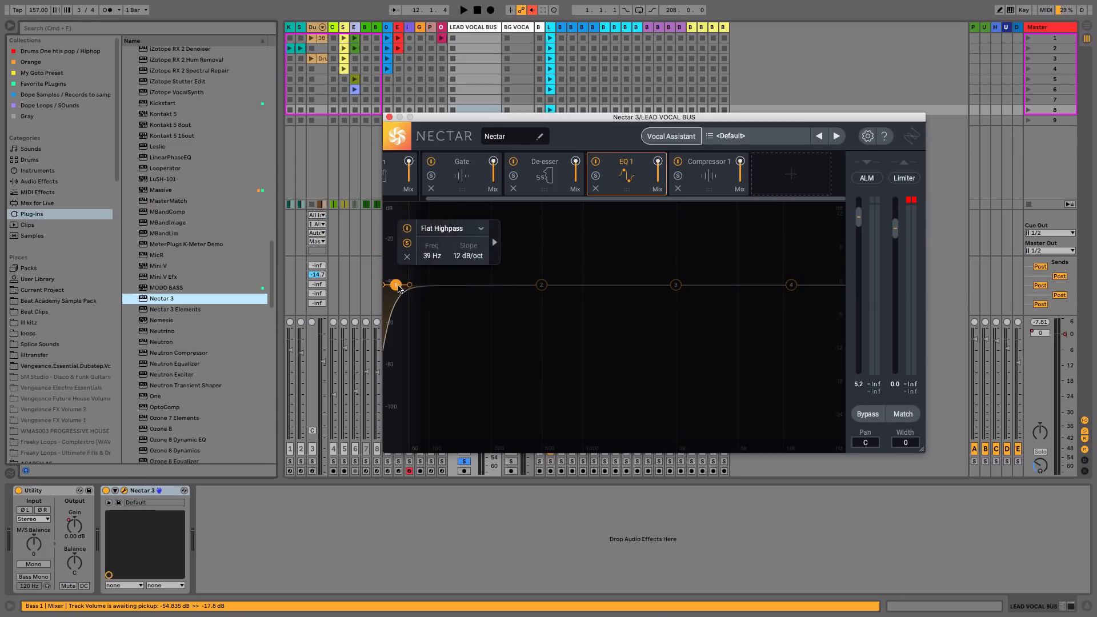
{"action": "left_click_drag", "start_coordinate": [397, 286], "coordinate": [430, 298]}
{"action": "left_click", "coordinate": [410, 244]}
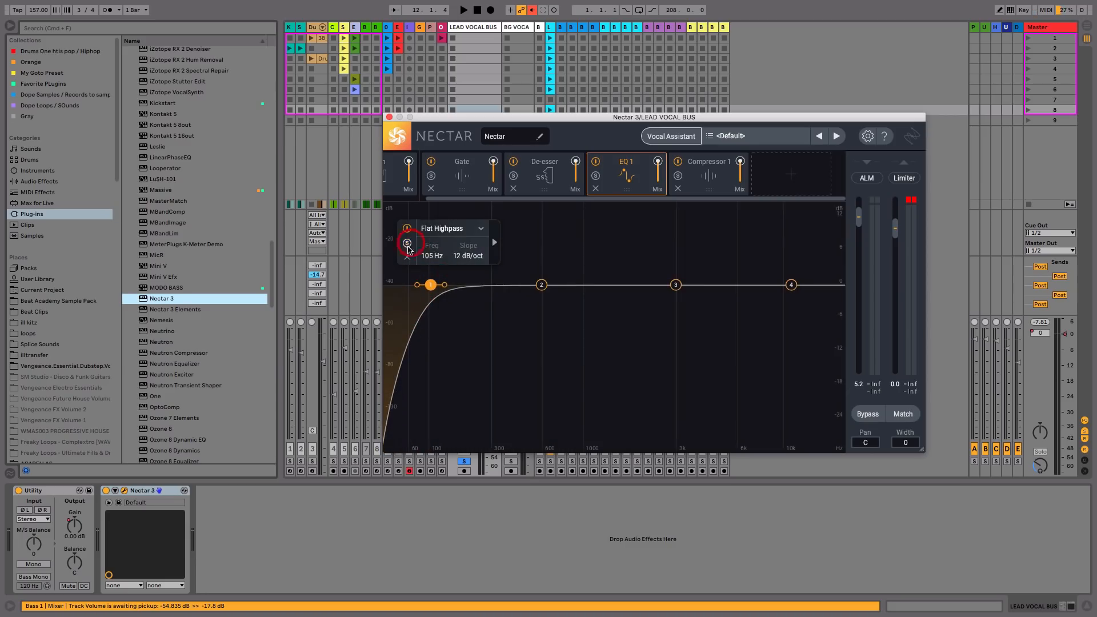
Raise band 1's high-pass cutoff further, between the 100 and 300 Hz grid lines, auditioning it soloed during playback.
{"action": "left_click", "coordinate": [495, 243]}
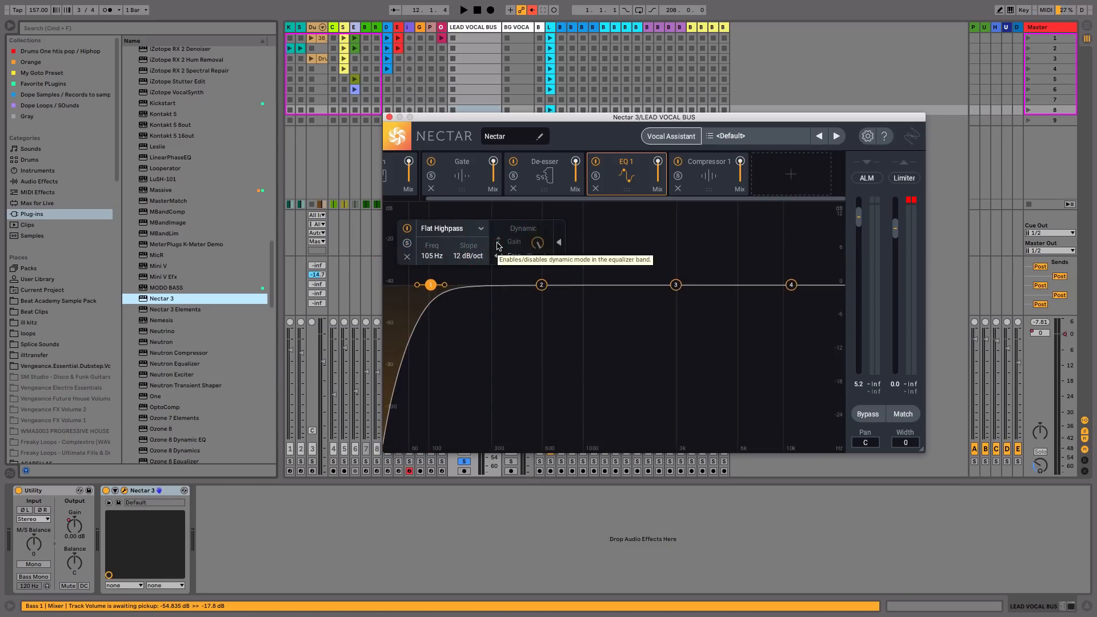
{"action": "left_click", "coordinate": [409, 245]}
{"action": "key", "text": "space"}
{"action": "left_click_drag", "start_coordinate": [431, 285], "coordinate": [470, 287]}
{"action": "key", "text": "space"}
{"action": "left_click", "coordinate": [429, 244]}
Shape EQ band 2 into a -2.7 dB bell cut at 388 Hz and give it dynamic Gain behaviour.
{"action": "left_click", "coordinate": [541, 285]}
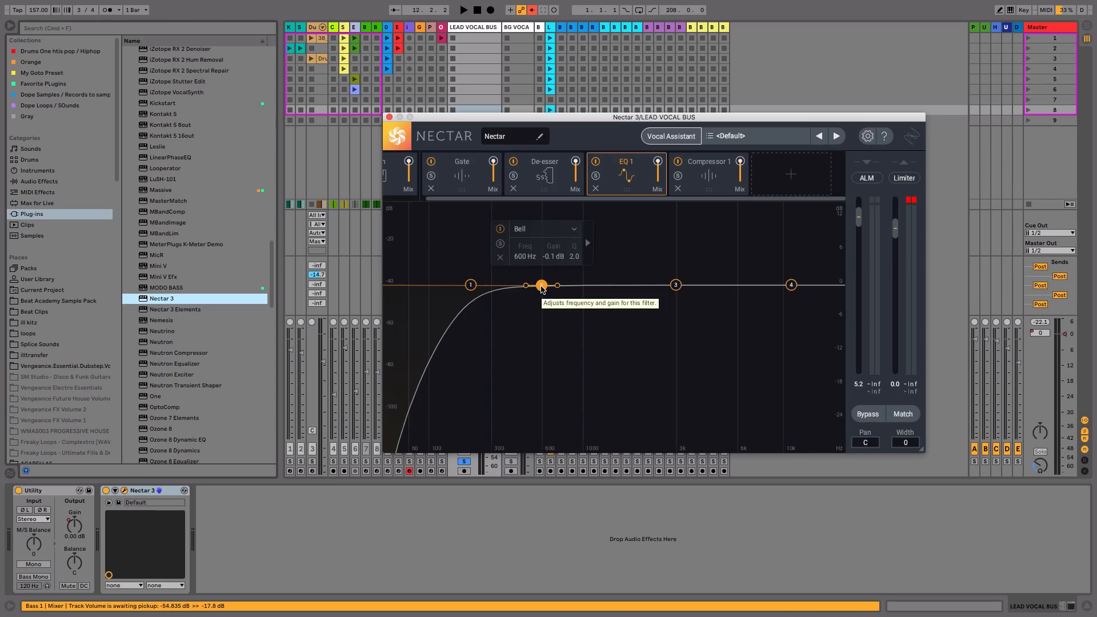
{"action": "key", "text": "space"}
{"action": "left_click_drag", "start_coordinate": [541, 286], "coordinate": [509, 299]}
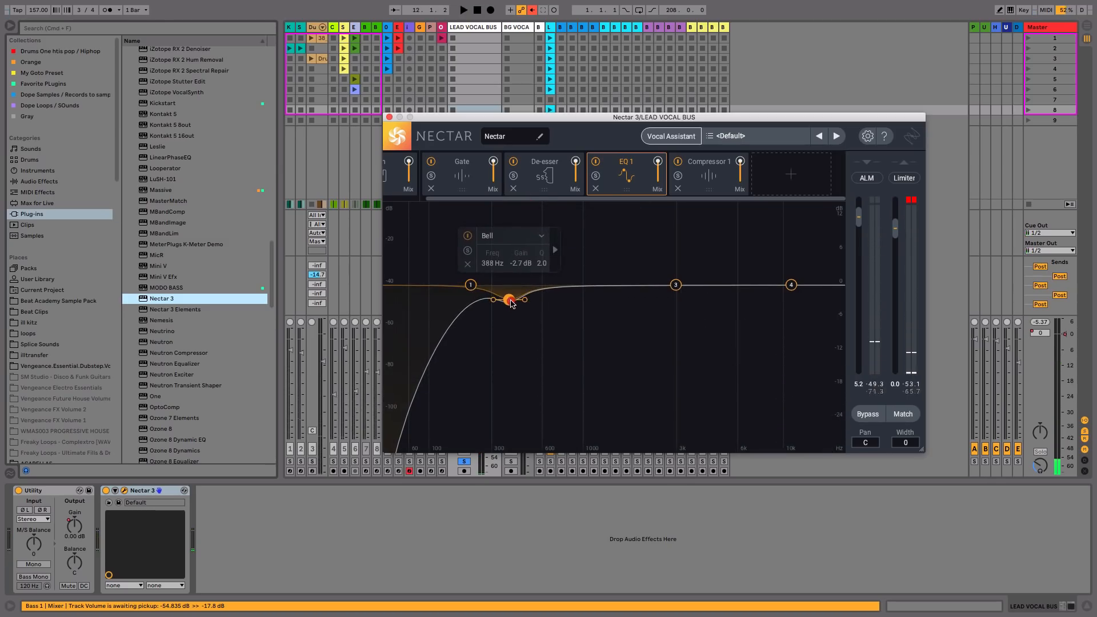
{"action": "left_click", "coordinate": [554, 249]}
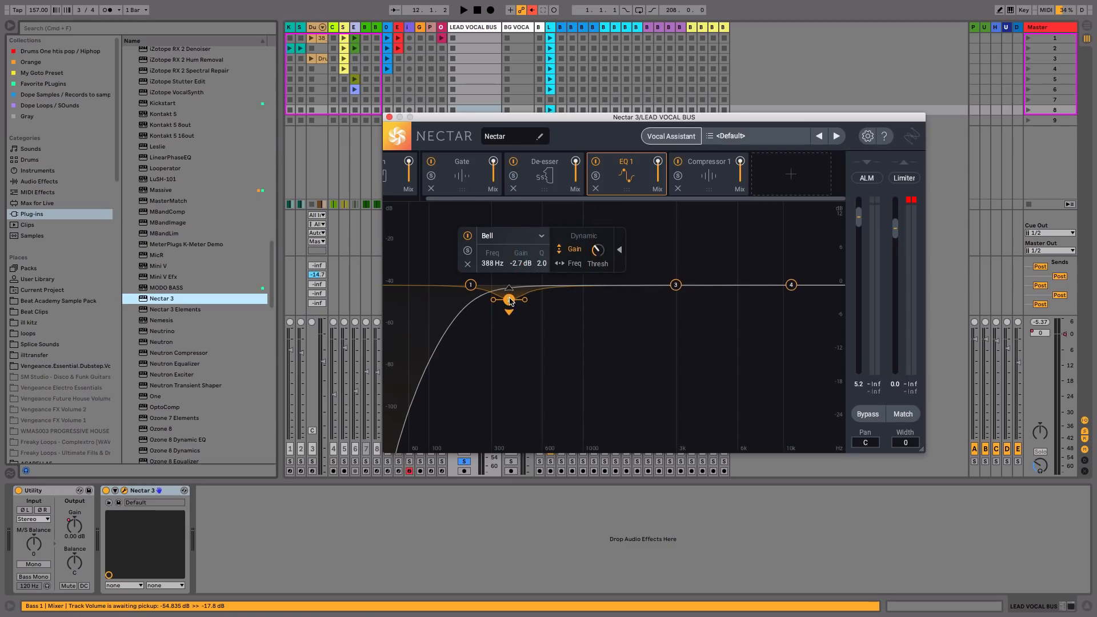
Deepen band 2's dynamic cut to -3.9 dB at 394 Hz and watch how it responds during playback.
{"action": "left_click_drag", "start_coordinate": [510, 301], "coordinate": [510, 305]}
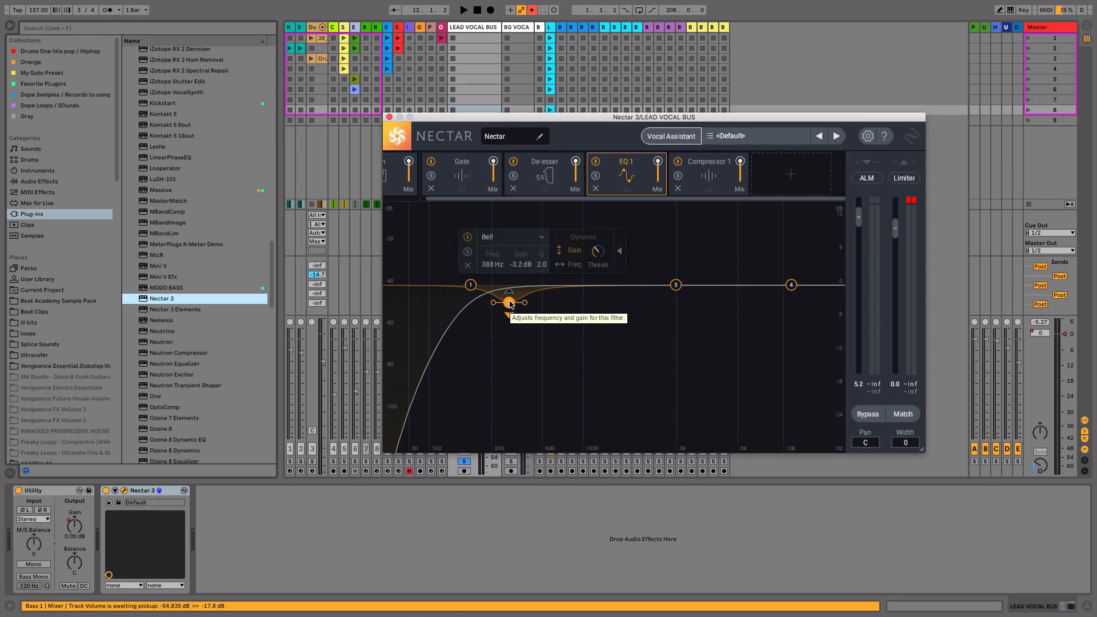
{"action": "key", "text": "space"}
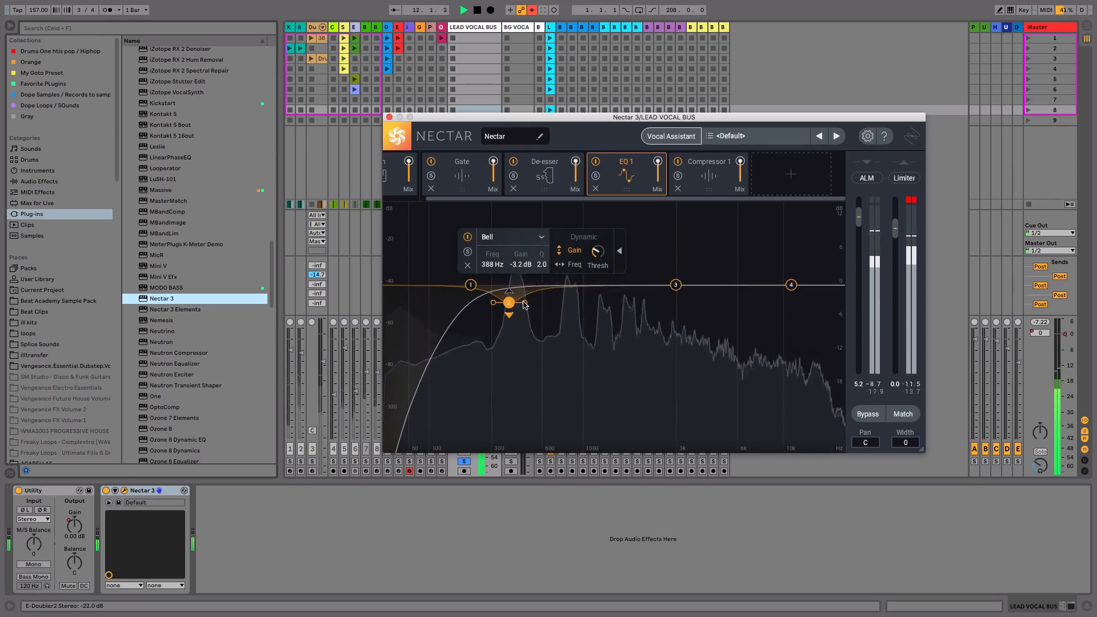
{"action": "key", "text": "space"}
{"action": "left_click_drag", "start_coordinate": [509, 303], "coordinate": [512, 307]}
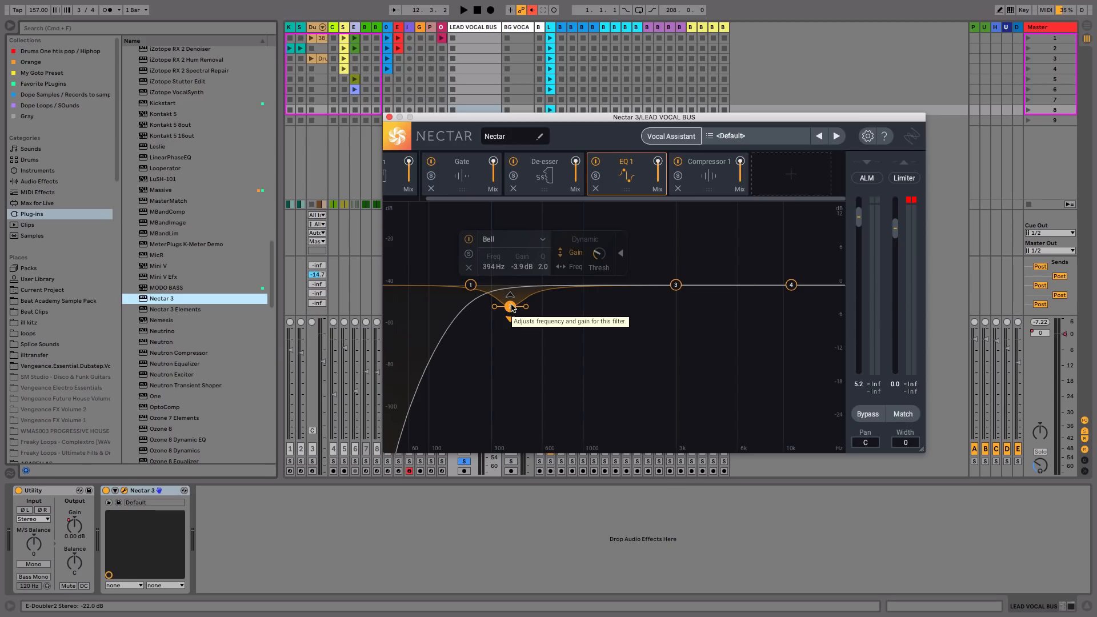
{"action": "key", "text": "space"}
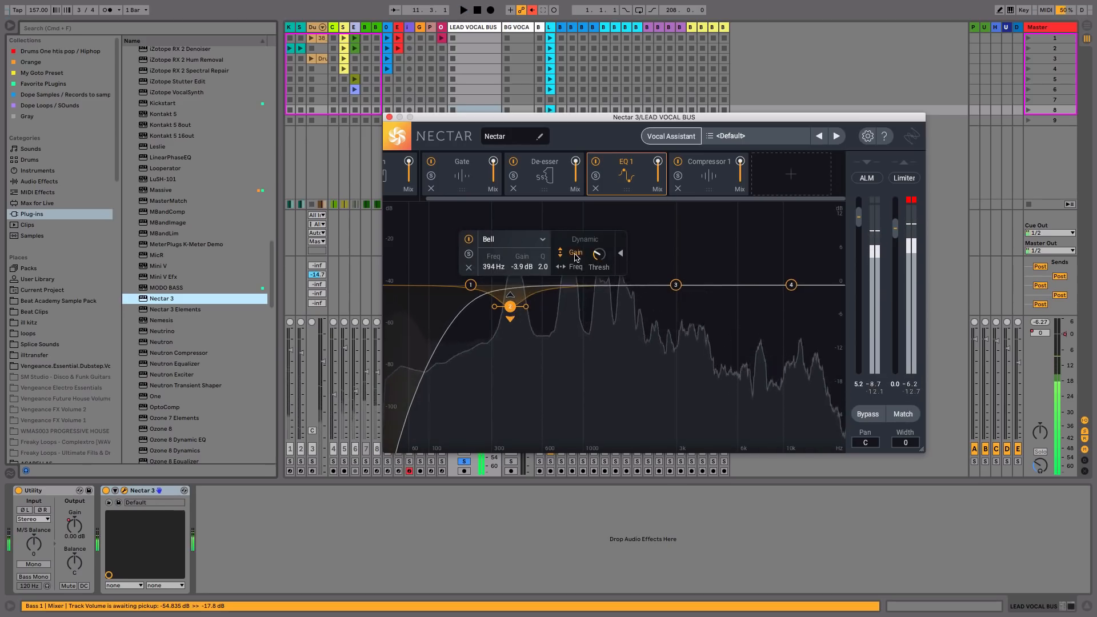
{"action": "key", "text": "space"}
Switch band 2's dynamic mode to Freq, audition it, and adjust the cut to -4.2 dB at 410 Hz.
{"action": "left_click", "coordinate": [576, 266]}
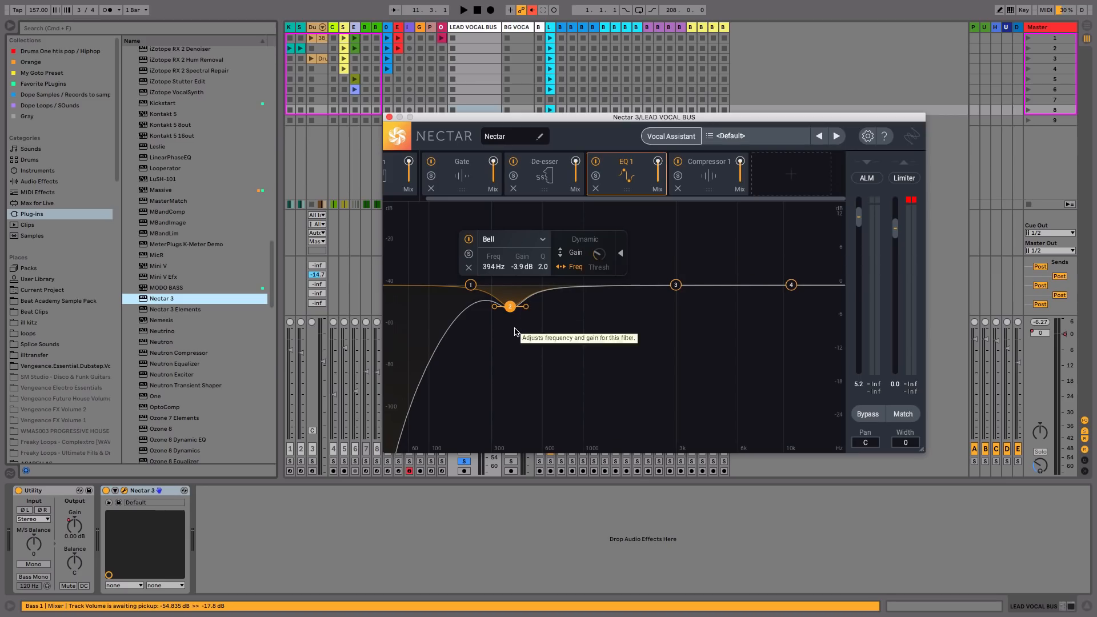
{"action": "key", "text": "space"}
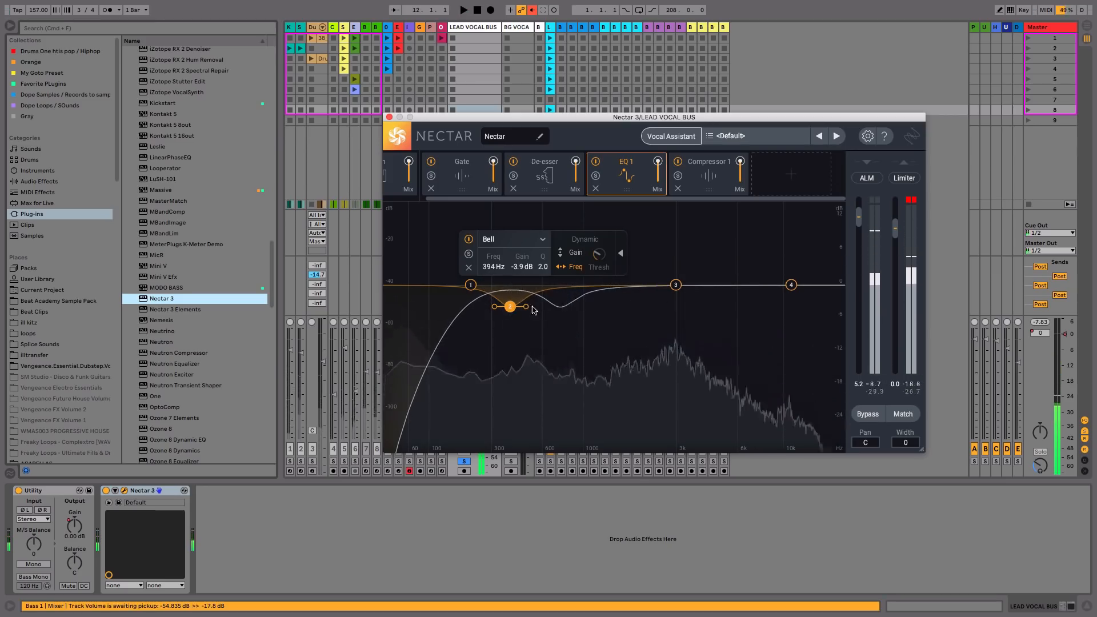
{"action": "key", "text": "space"}
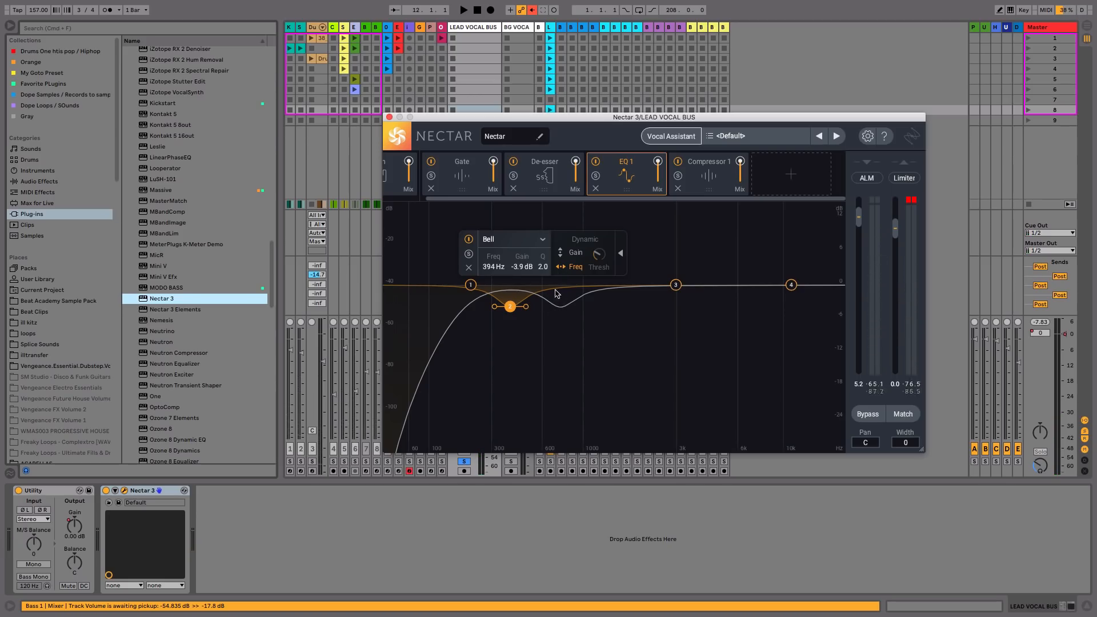
{"action": "mouse_move", "coordinate": [509, 311]}
{"action": "left_mouse_down"}
{"action": "mouse_move", "coordinate": [515, 253]}
{"action": "mouse_move", "coordinate": [517, 309]}
{"action": "left_mouse_up"}
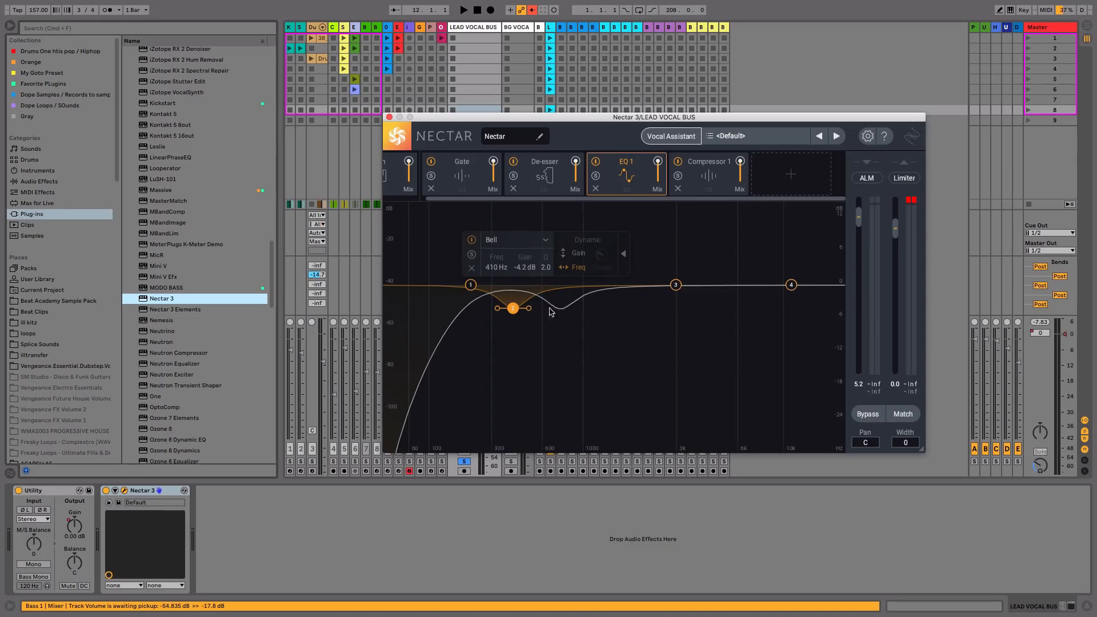
Turn band 2 into a 9.0 dB boost at 2287 Hz and audition its frequency-following movement.
{"action": "left_click_drag", "start_coordinate": [510, 311], "coordinate": [651, 234]}
{"action": "key", "text": "space"}
{"action": "key", "text": "space"}
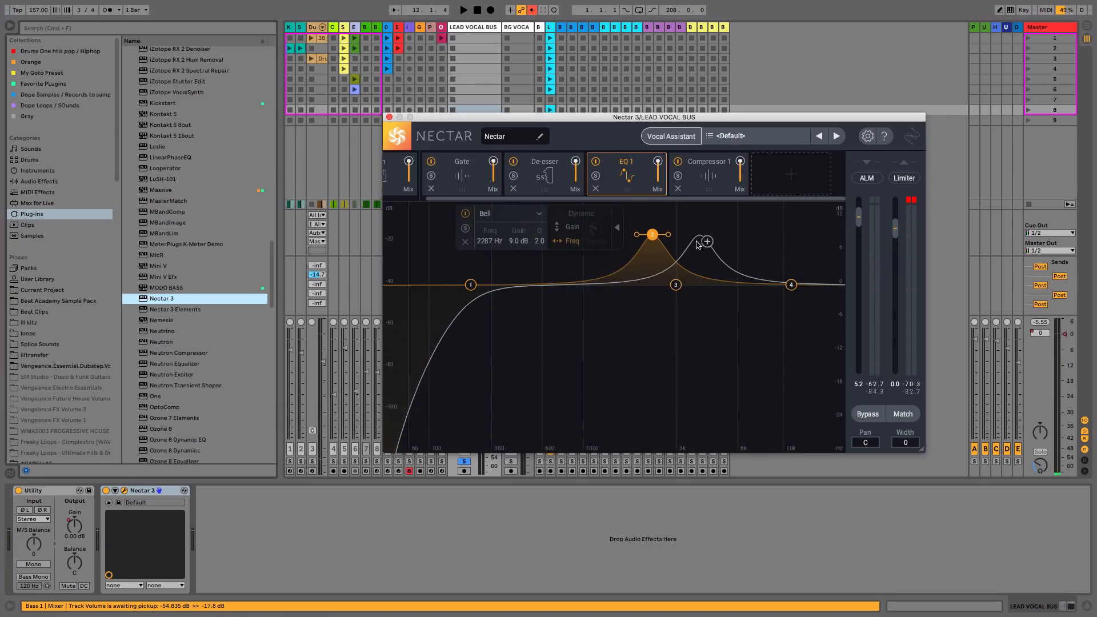
Move EQ 1's band 2 to a -5.4 dB bell cut at 483 Hz and switch its dynamic mode to Gain.
{"action": "left_click_drag", "start_coordinate": [659, 232], "coordinate": [527, 313]}
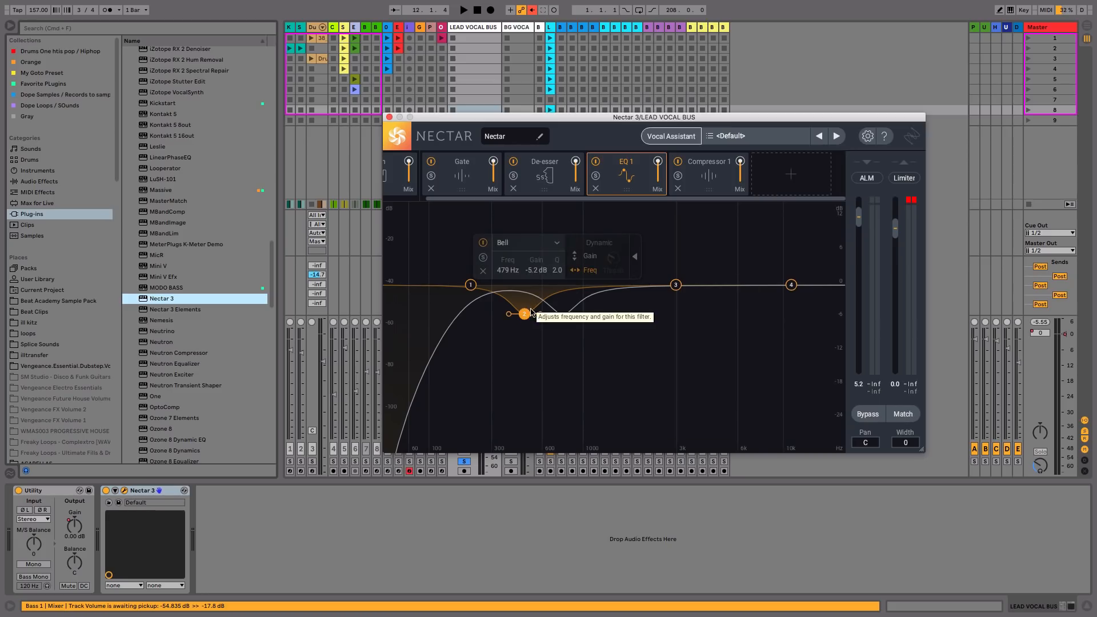
{"action": "left_click", "coordinate": [529, 317]}
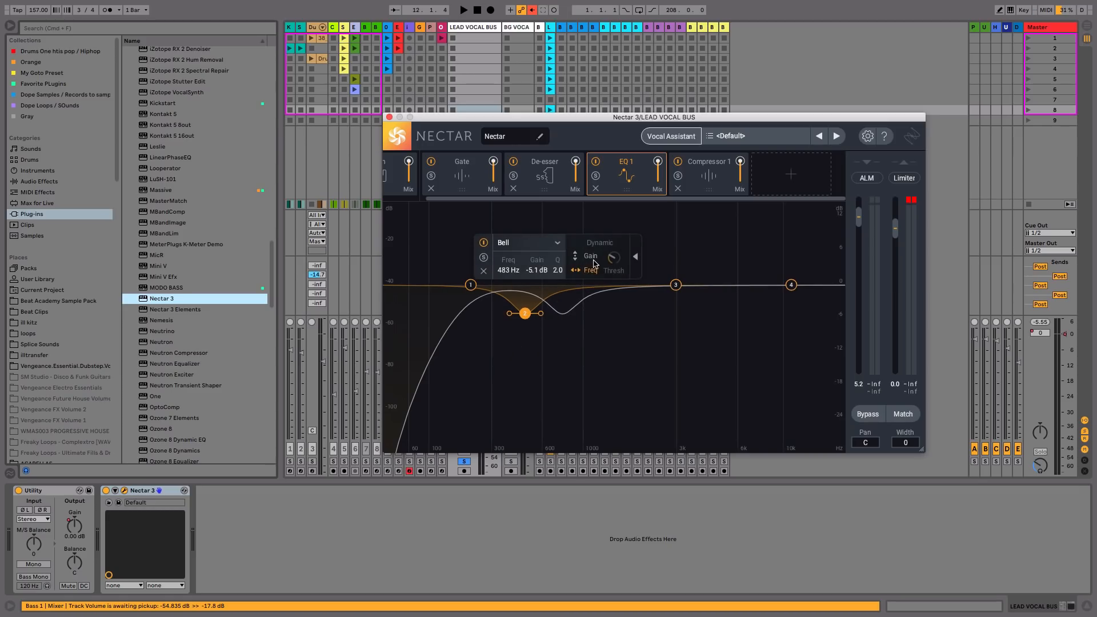
{"action": "left_click", "coordinate": [592, 257]}
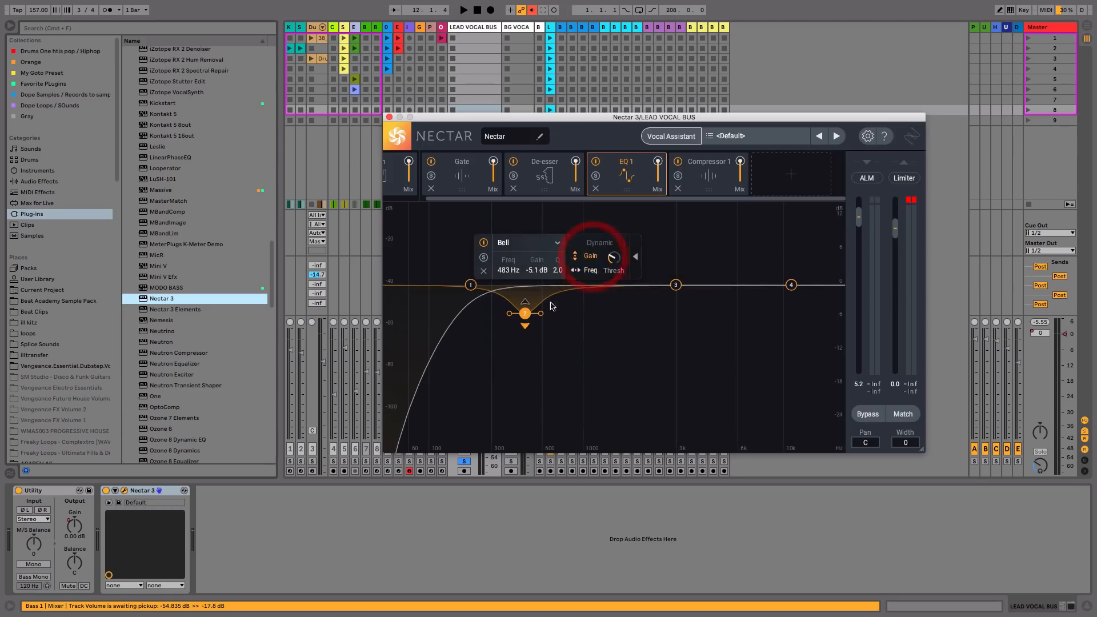
{"action": "left_click_drag", "start_coordinate": [525, 313], "coordinate": [525, 315]}
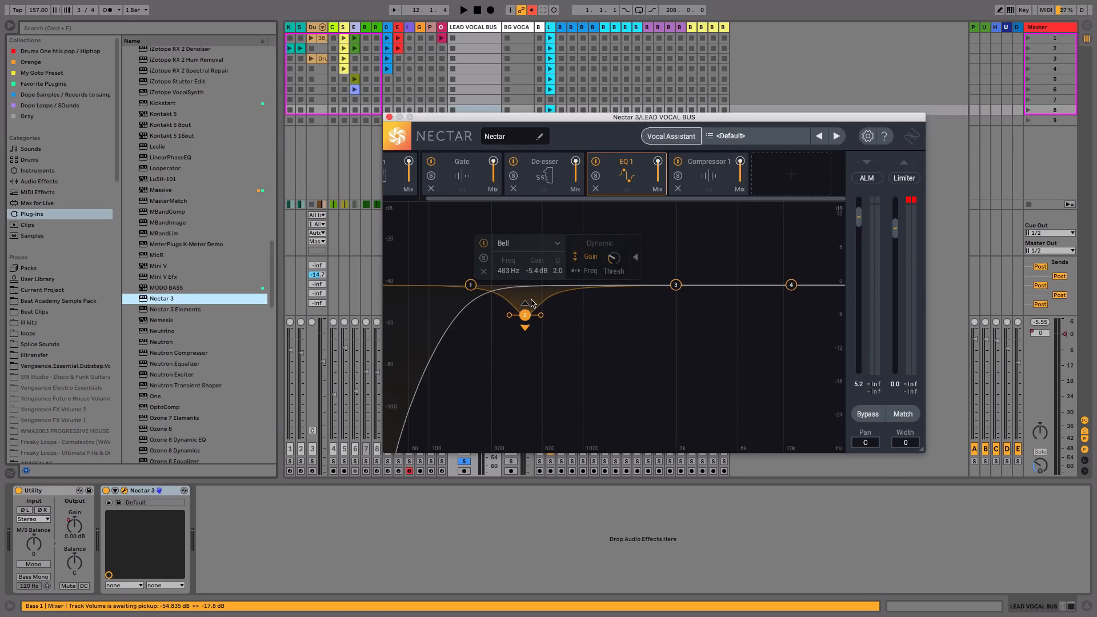
Audition band 2's dynamic cut during playback and shift it to about -4.8 dB at 363 Hz.
{"action": "key", "text": "space"}
{"action": "left_click", "coordinate": [510, 322]}
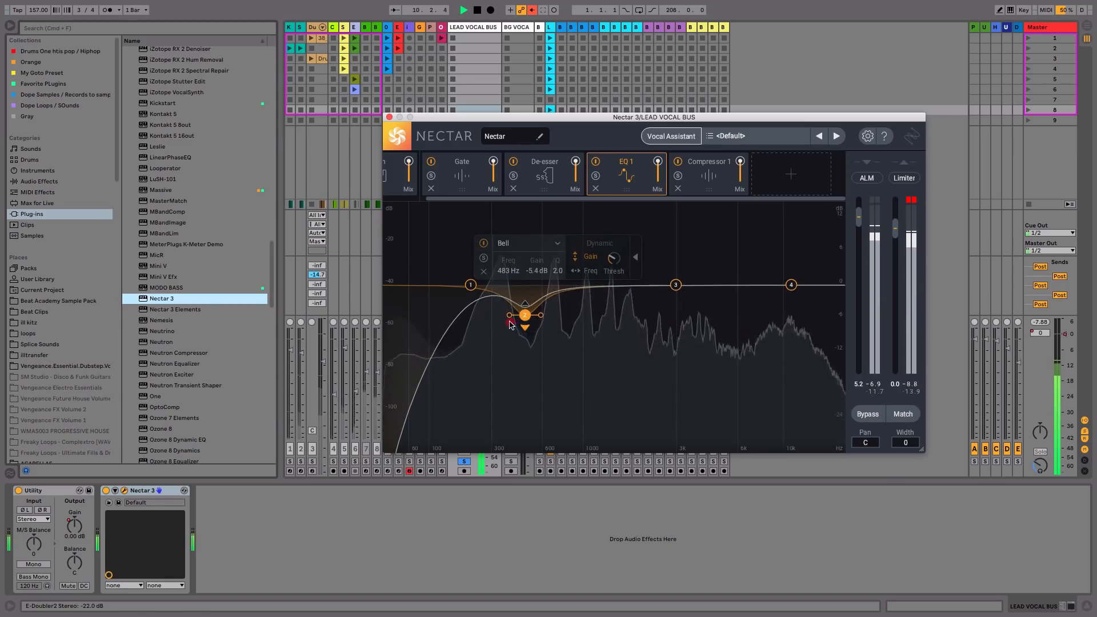
{"action": "left_click_drag", "start_coordinate": [524, 315], "coordinate": [505, 316]}
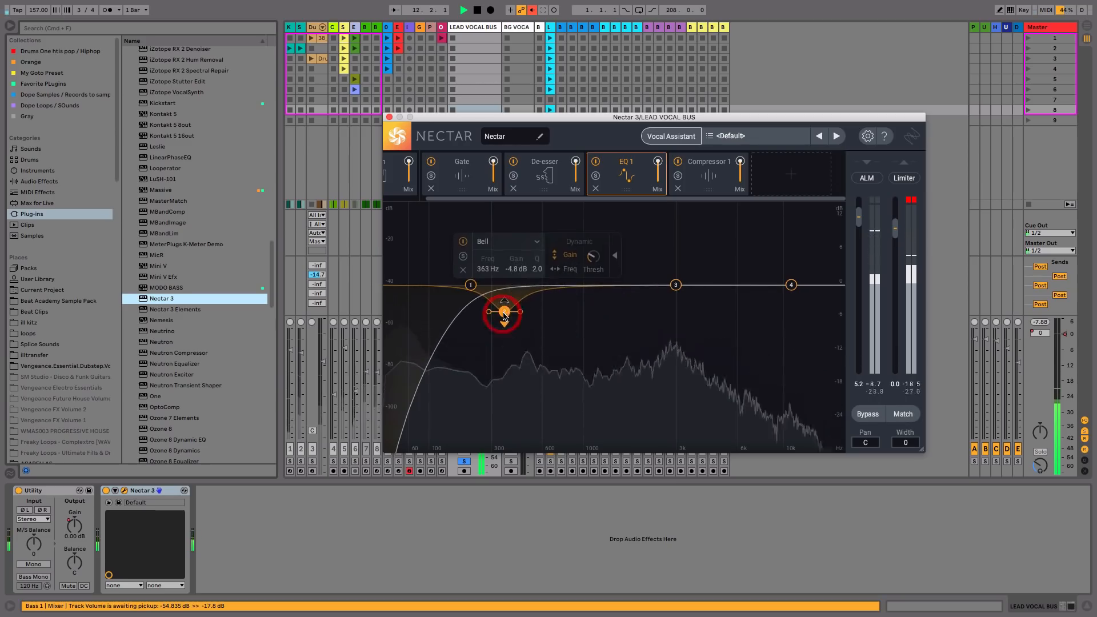
{"action": "key", "text": "space"}
Boost EQ 1's bands 3 and 4 slightly during playback, moving band 3 higher and band 4 slightly lower in frequency.
{"action": "left_click", "coordinate": [677, 283]}
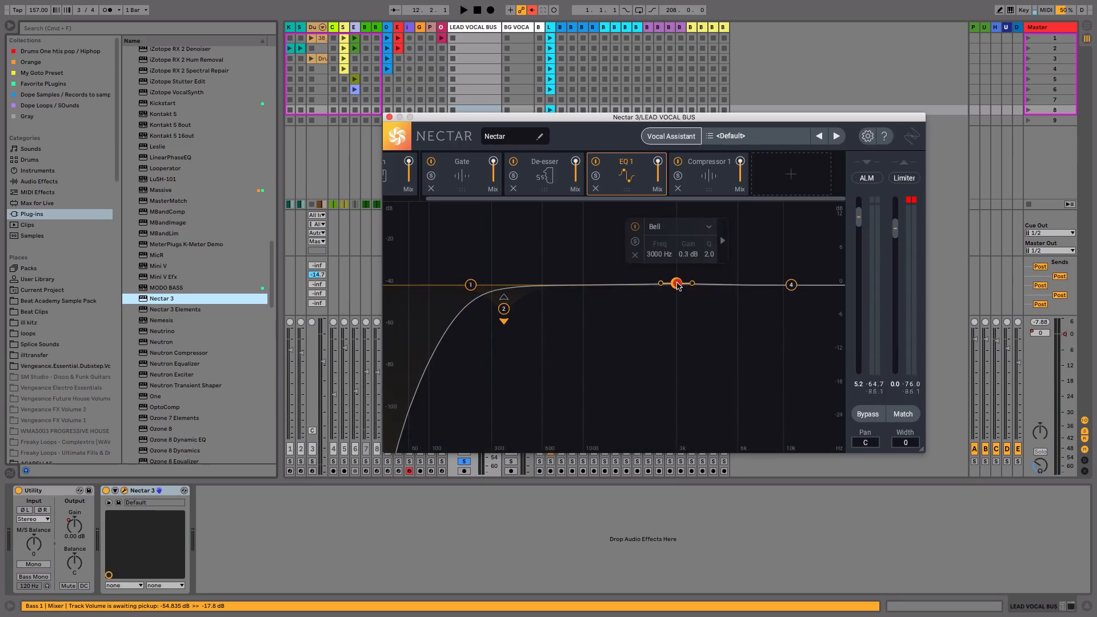
{"action": "key", "text": "space"}
{"action": "left_click_drag", "start_coordinate": [790, 285], "coordinate": [771, 264]}
{"action": "left_click_drag", "start_coordinate": [677, 284], "coordinate": [730, 272]}
Lower Compressor 1's threshold to -13.1 dB while checking the gain reduction during playback.
{"action": "left_click", "coordinate": [712, 179]}
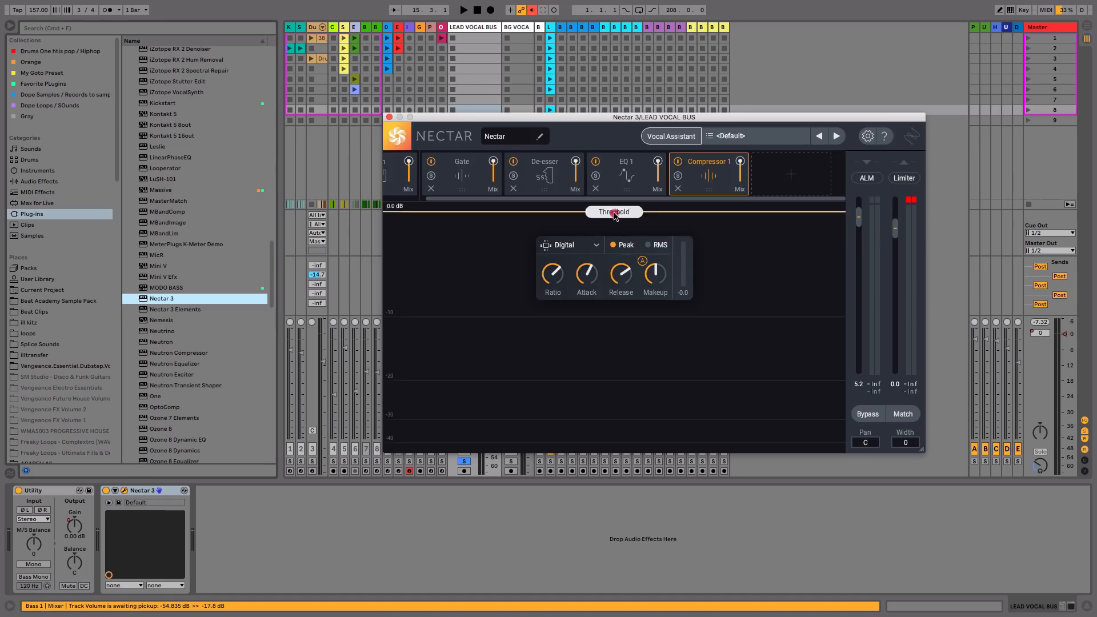
{"action": "left_click_drag", "start_coordinate": [614, 215], "coordinate": [620, 324]}
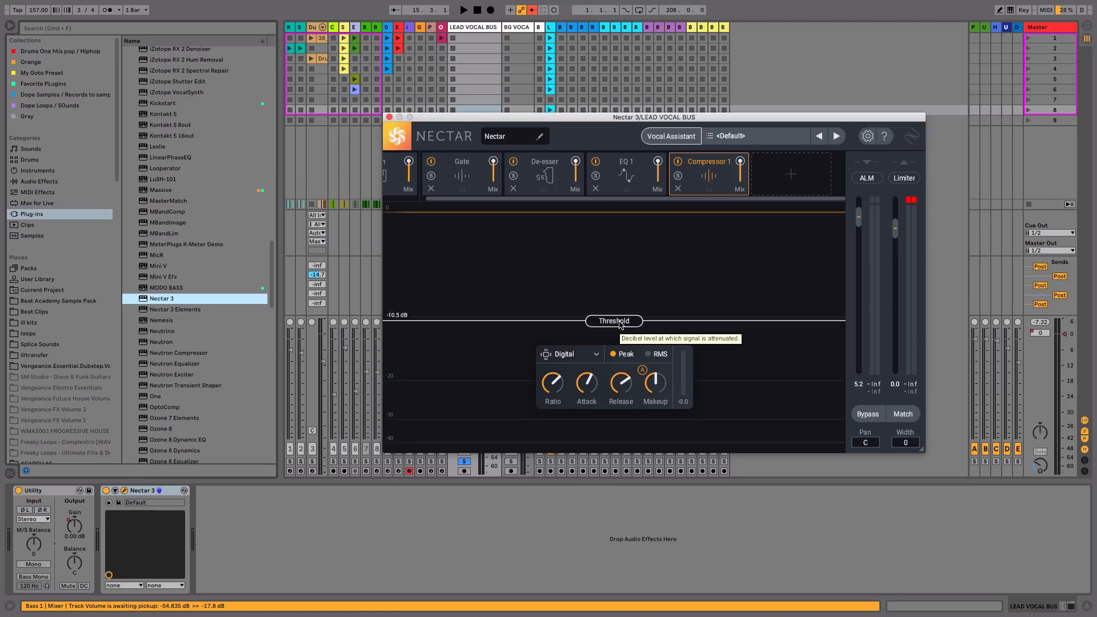
{"action": "left_click_drag", "start_coordinate": [620, 324], "coordinate": [620, 340]}
{"action": "key", "text": "space"}
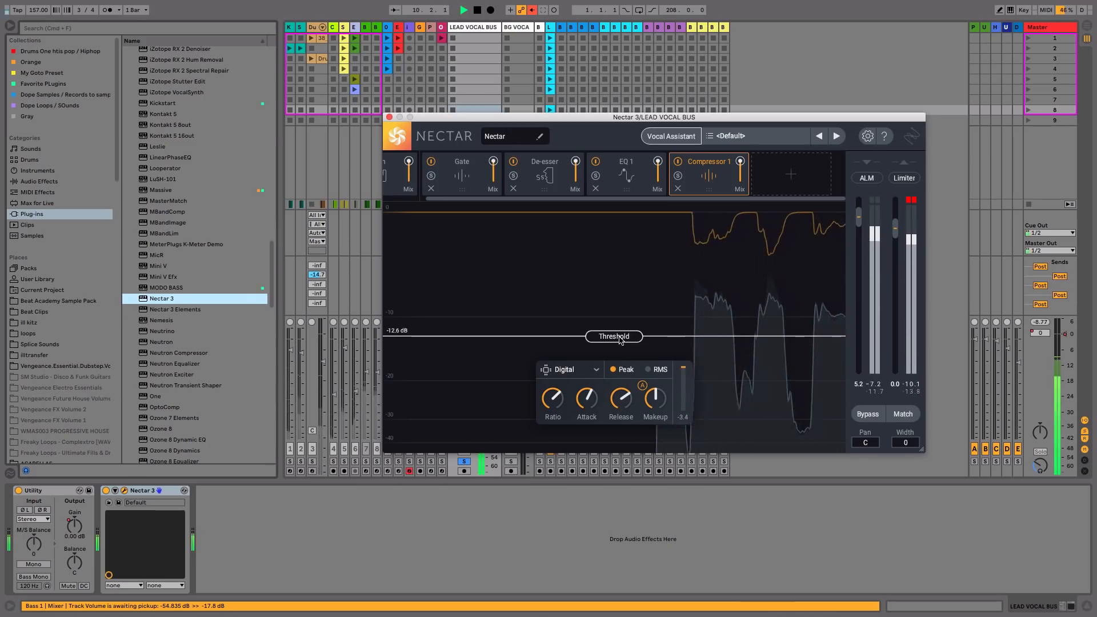
{"action": "left_click_drag", "start_coordinate": [619, 341], "coordinate": [617, 344]}
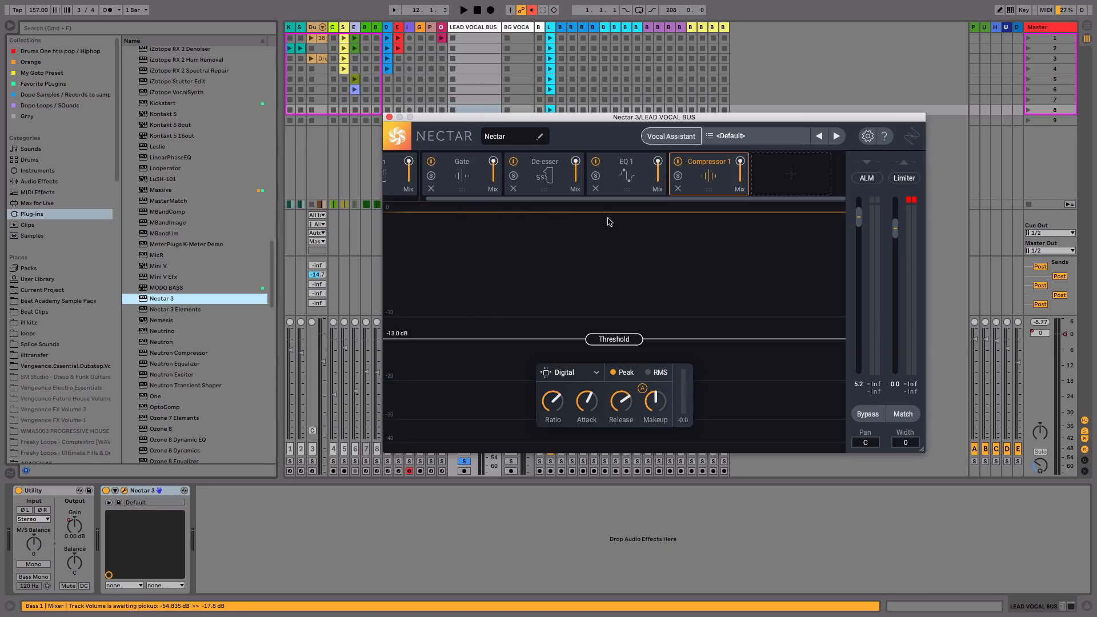
{"action": "key", "text": "space"}
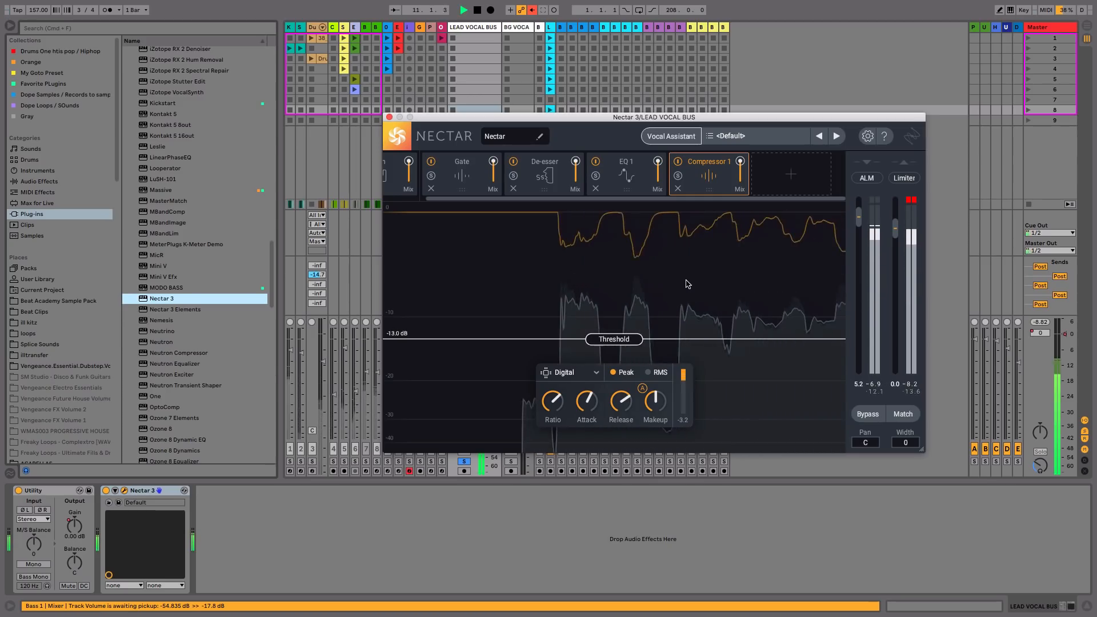
{"action": "left_click_drag", "start_coordinate": [625, 340], "coordinate": [625, 342]}
{"action": "key", "text": "space"}
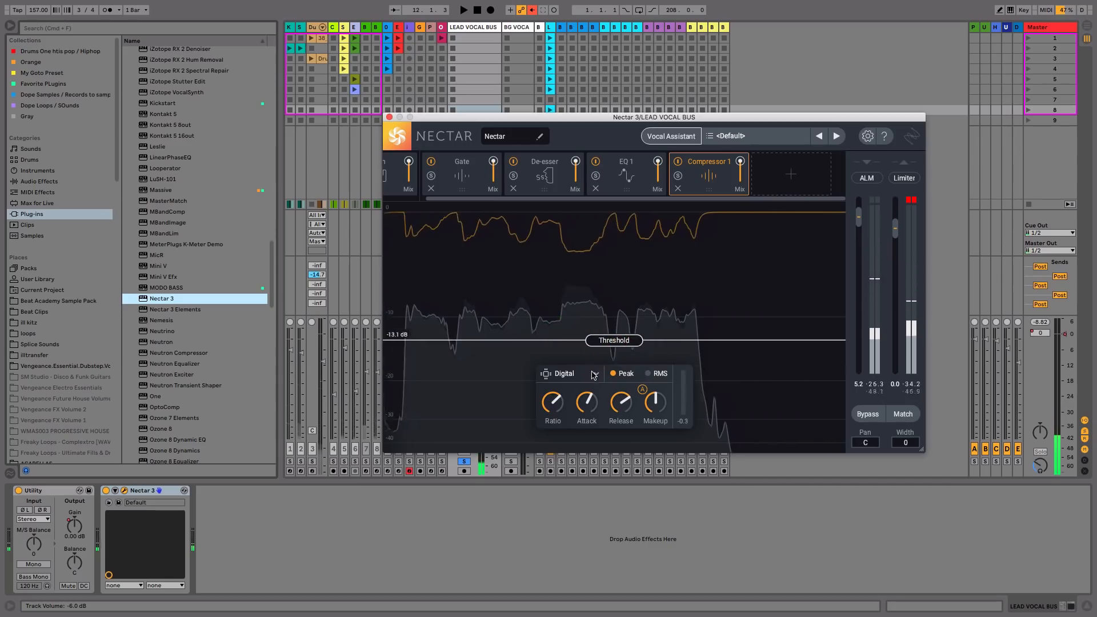
Switch Compressor 1 to Vintage mode and reduce its attack and release while auditioning.
{"action": "left_click", "coordinate": [588, 372]}
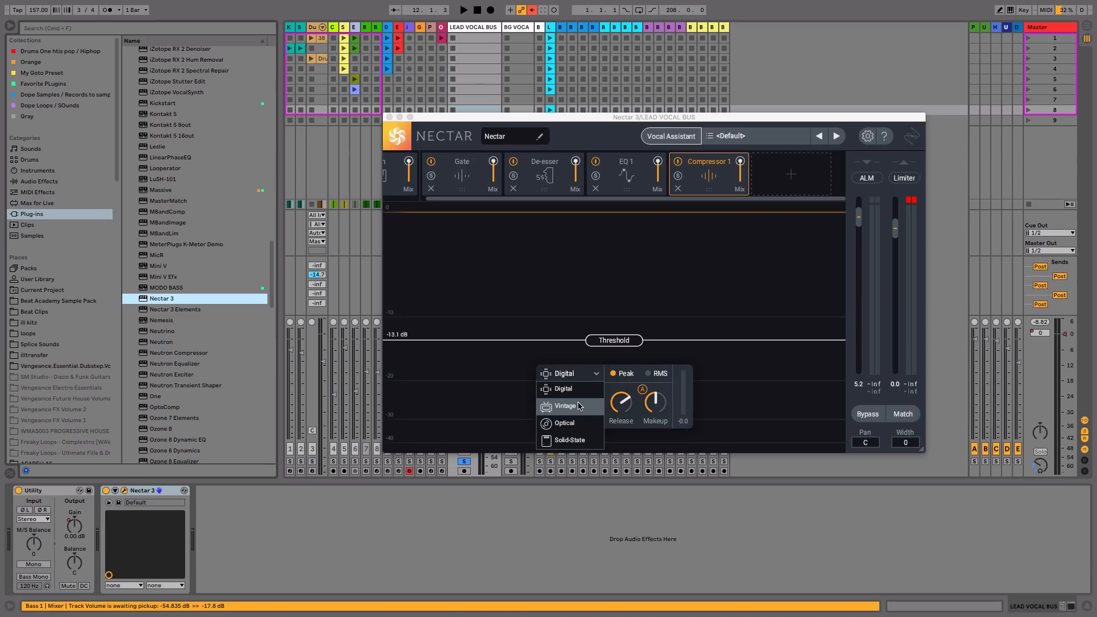
{"action": "left_click", "coordinate": [578, 406]}
{"action": "key", "text": "space"}
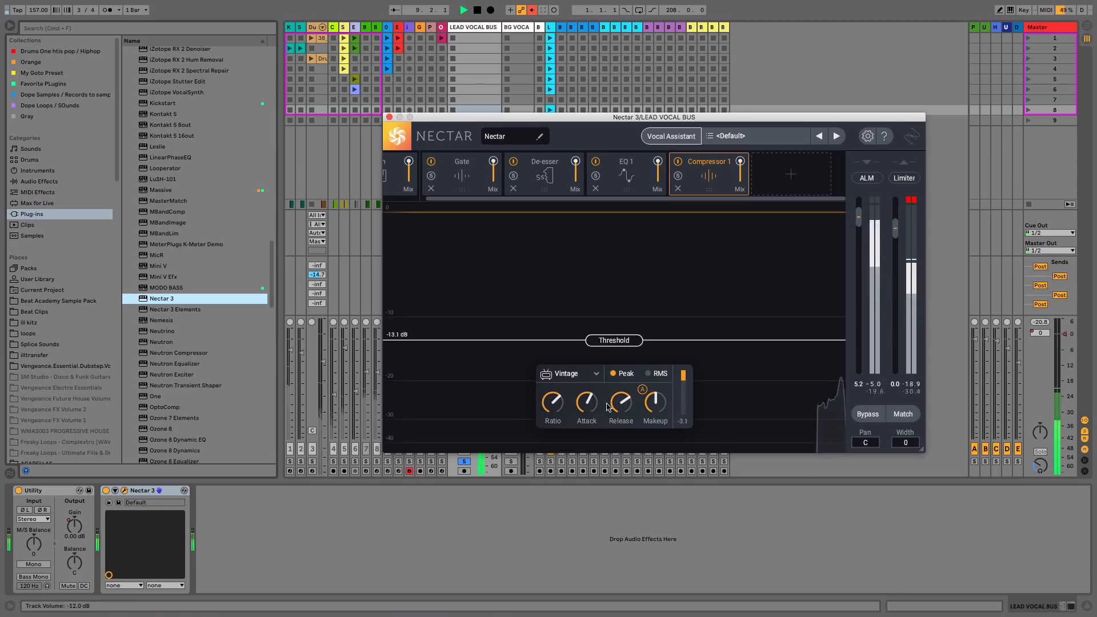
{"action": "left_click_drag", "start_coordinate": [593, 402], "coordinate": [628, 433]}
{"action": "key", "text": "space"}
Turn off Compressor 1's automatic makeup, raise the makeup gain manually and set the threshold to -13.0 dB during playback.
{"action": "left_click", "coordinate": [644, 390]}
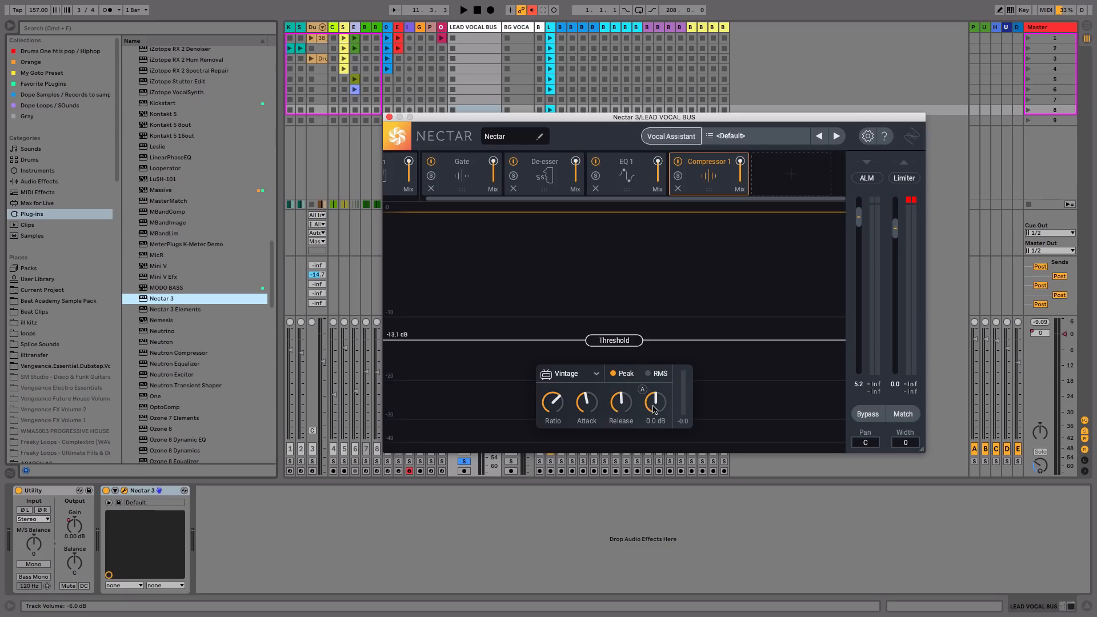
{"action": "left_click_drag", "start_coordinate": [655, 409], "coordinate": [661, 404]}
{"action": "key", "text": "space"}
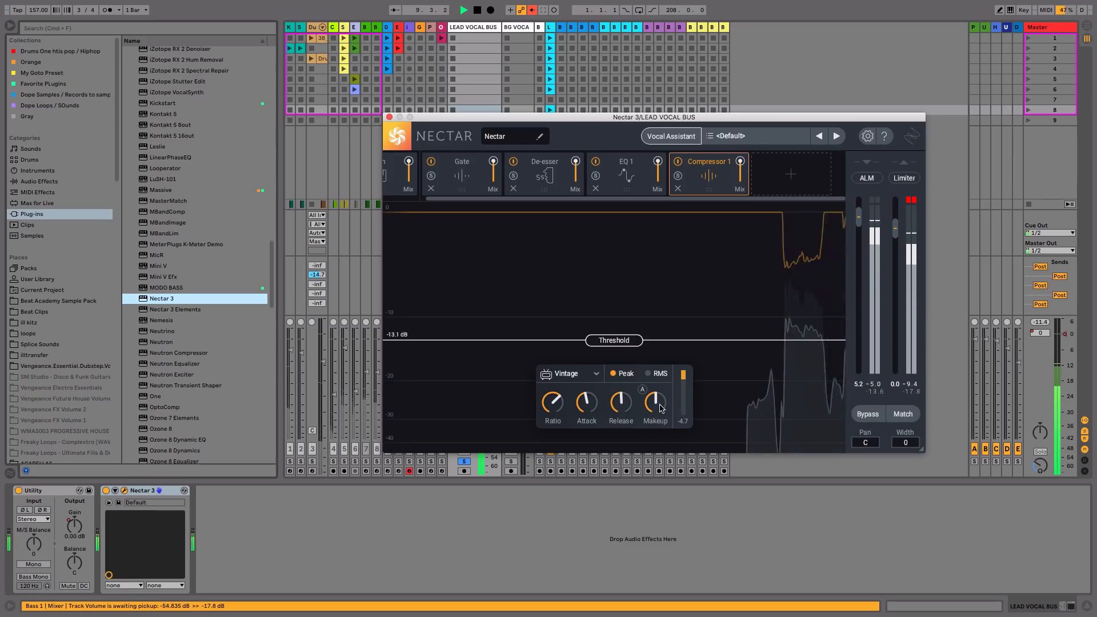
{"action": "left_click_drag", "start_coordinate": [662, 404], "coordinate": [658, 398]}
{"action": "left_click_drag", "start_coordinate": [618, 341], "coordinate": [610, 343]}
{"action": "key", "text": "space"}
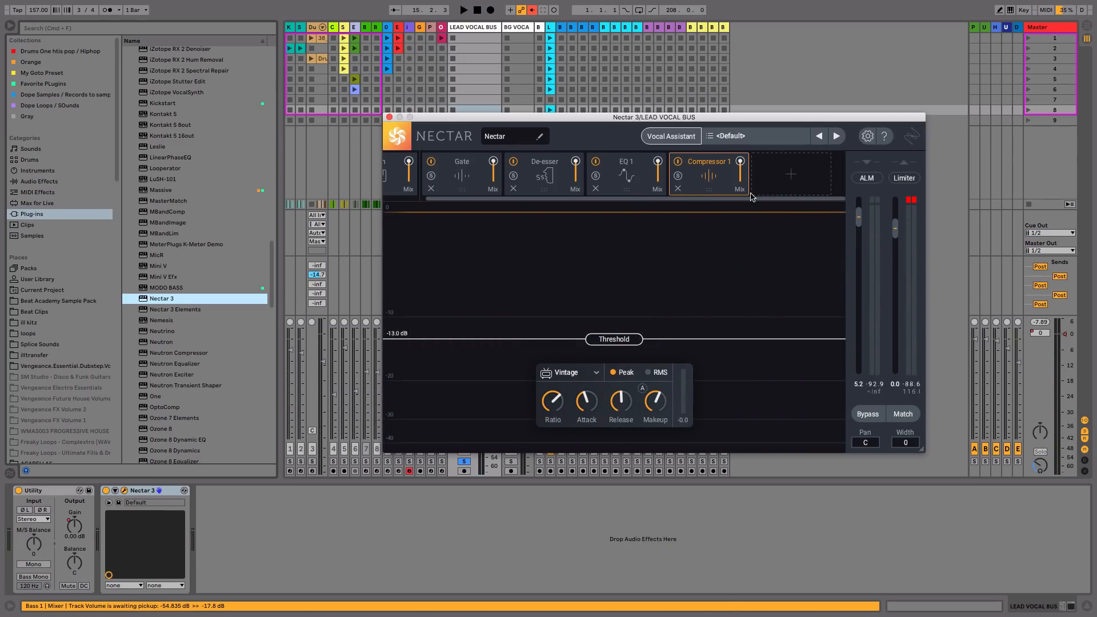
Add a second EQ after the compressor with a 55 Hz flat highpass and a -2.3 dB bell cut at 1486 Hz.
{"action": "left_click", "coordinate": [803, 181]}
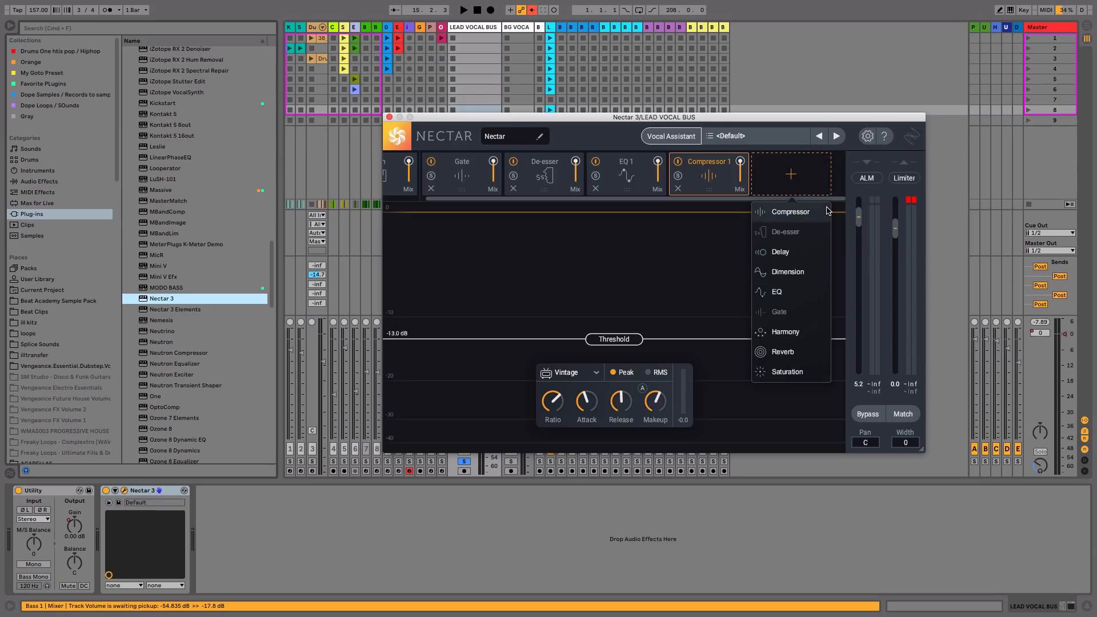
{"action": "left_click", "coordinate": [790, 298]}
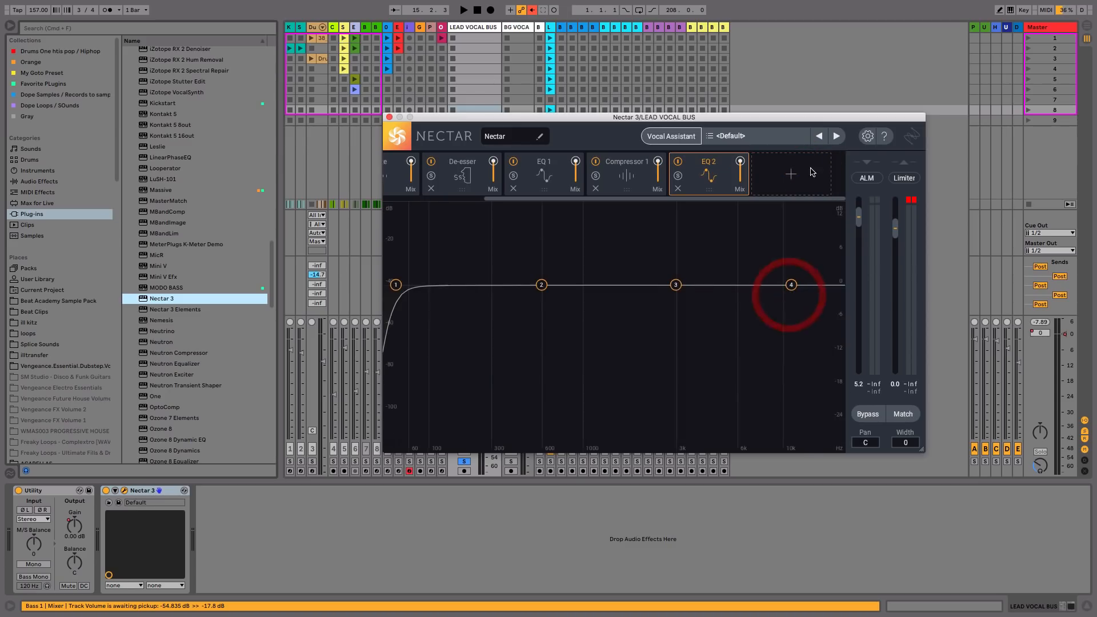
{"action": "key", "text": "space"}
{"action": "left_click_drag", "start_coordinate": [399, 289], "coordinate": [404, 285]}
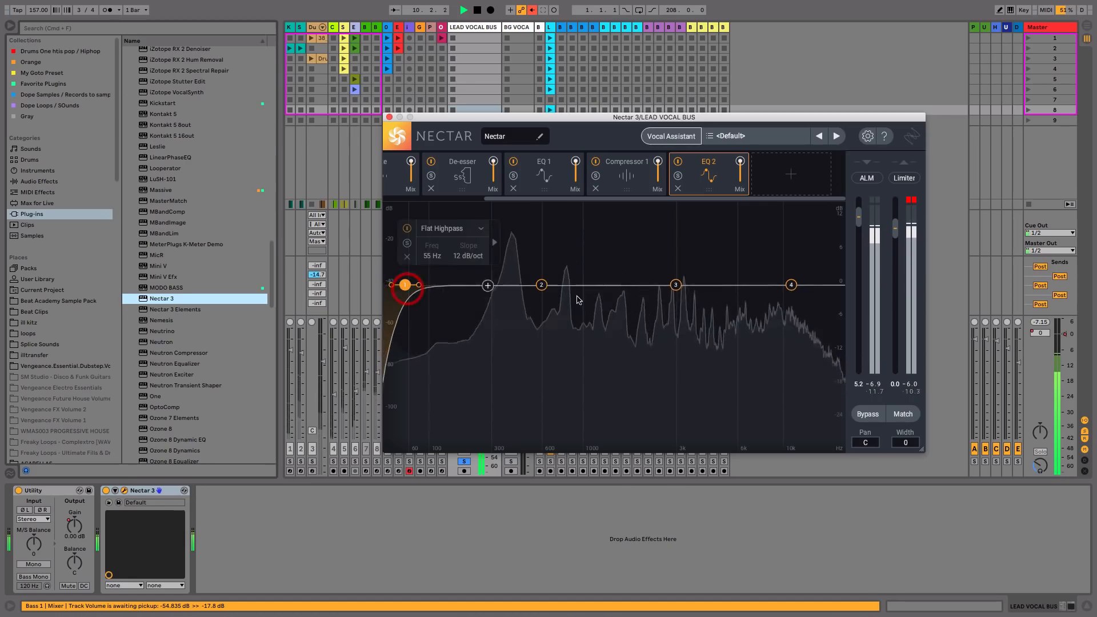
{"action": "left_click", "coordinate": [675, 284]}
{"action": "left_click_drag", "start_coordinate": [676, 285], "coordinate": [615, 297]}
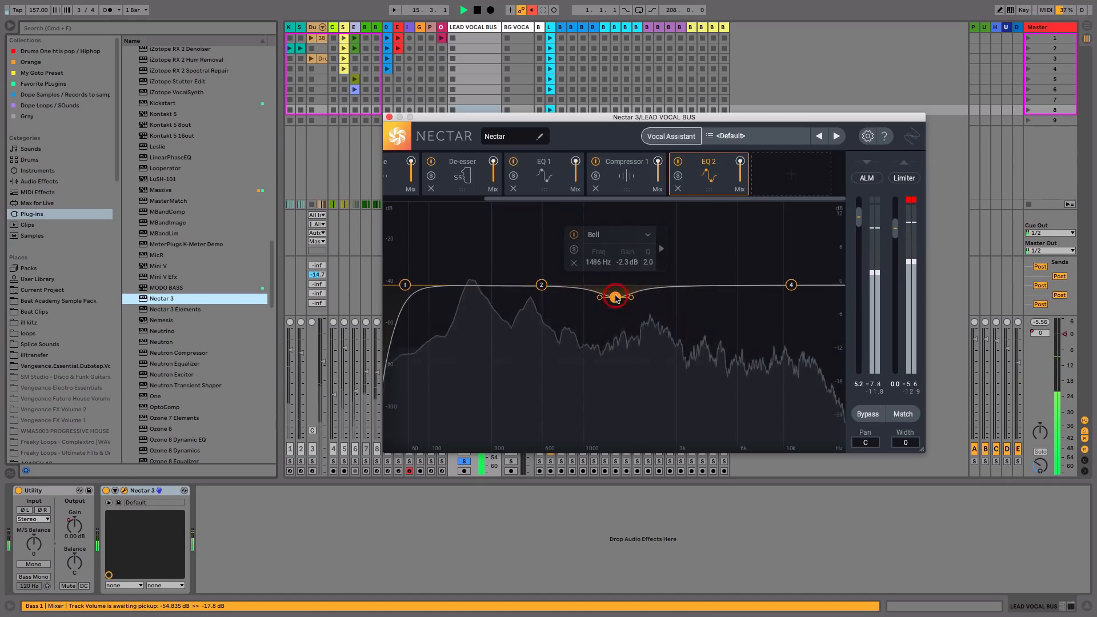
Add a Saturation module after EQ 2 and choose the Tape type.
{"action": "left_click", "coordinate": [780, 176]}
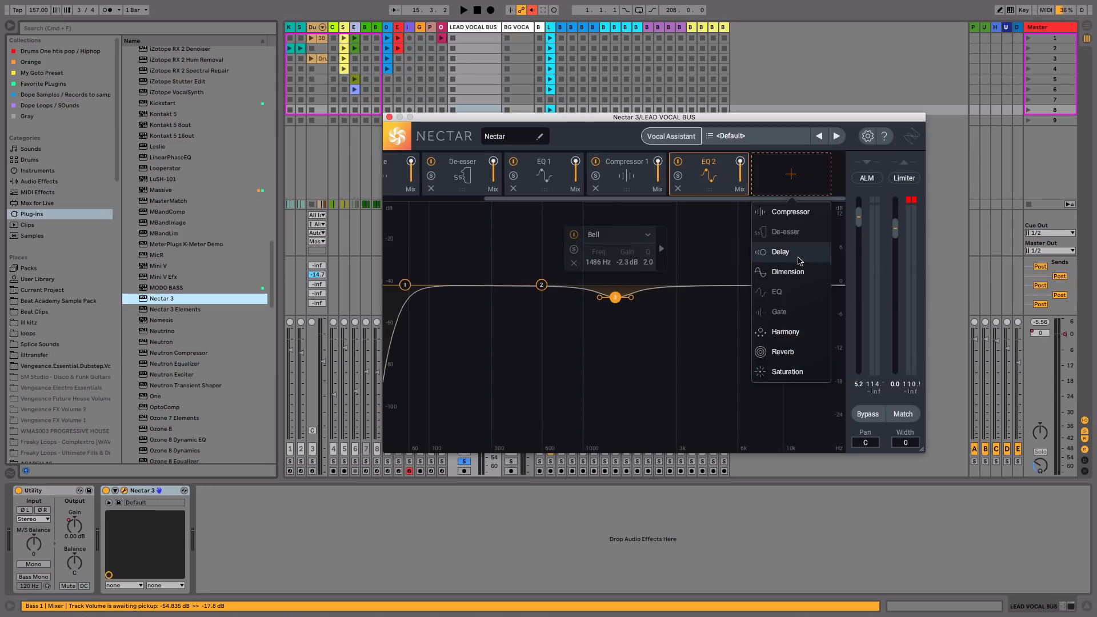
{"action": "left_click", "coordinate": [792, 373]}
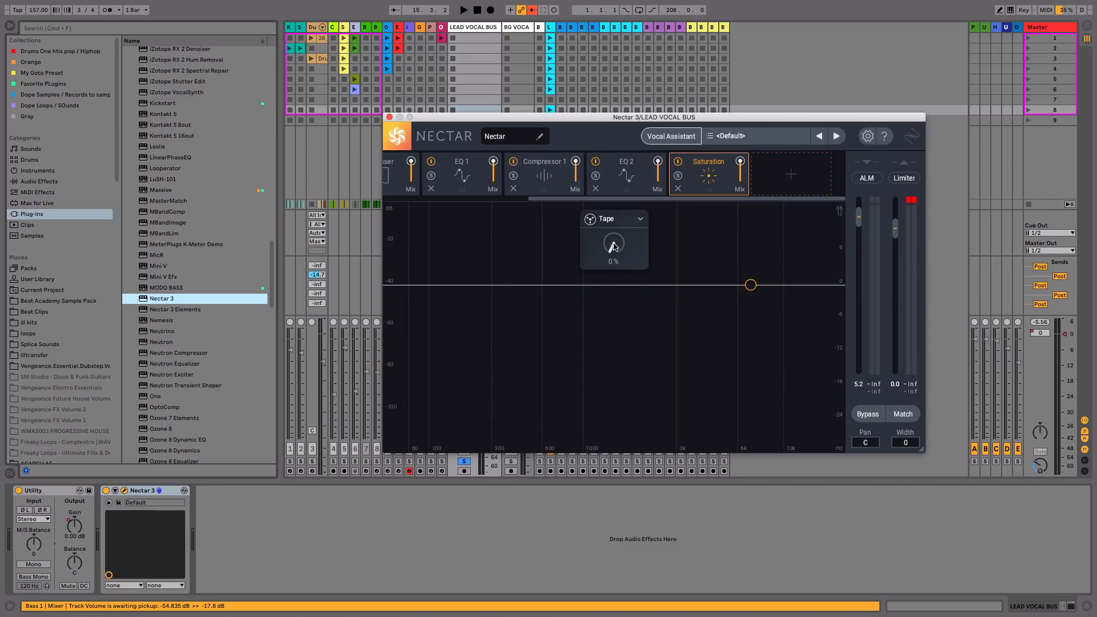
{"action": "left_click_drag", "start_coordinate": [643, 118], "coordinate": [606, 166]}
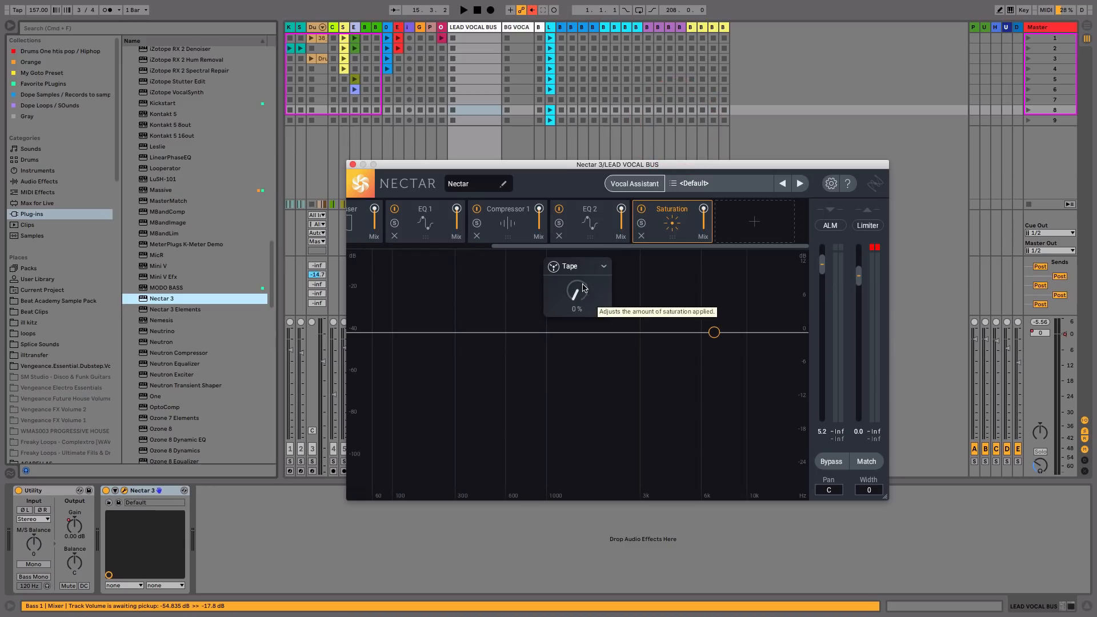
{"action": "left_click", "coordinate": [597, 266]}
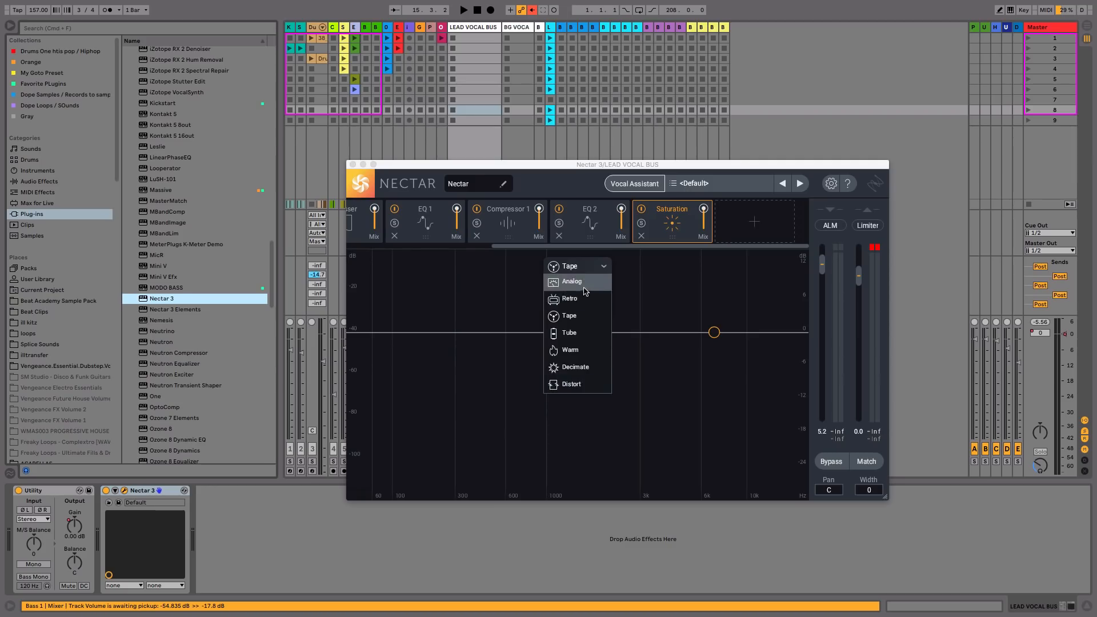
{"action": "left_click", "coordinate": [587, 317]}
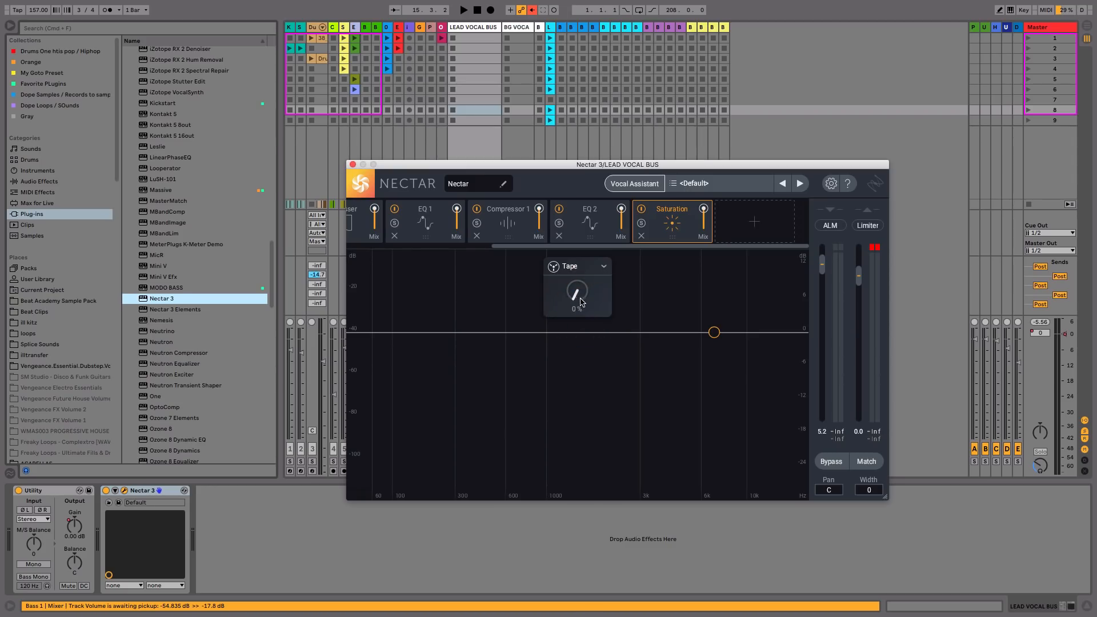
Raise the Tape saturation amount to 43 % while auditioning the vocal.
{"action": "key", "text": "space"}
{"action": "left_click_drag", "start_coordinate": [581, 302], "coordinate": [609, 200]}
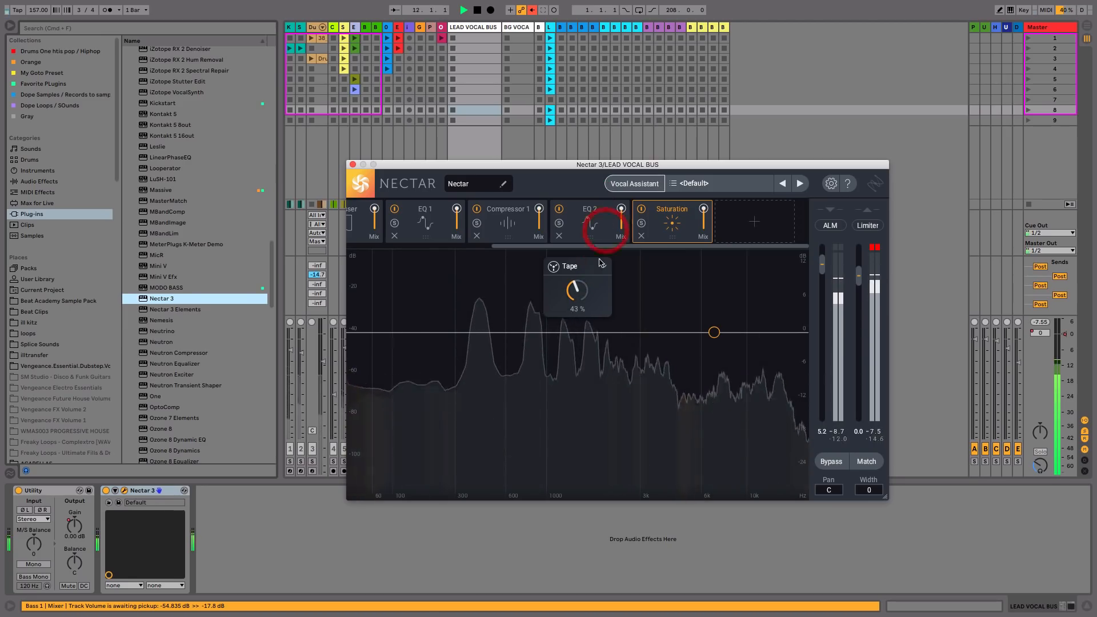
{"action": "left_click_drag", "start_coordinate": [579, 287], "coordinate": [578, 295]}
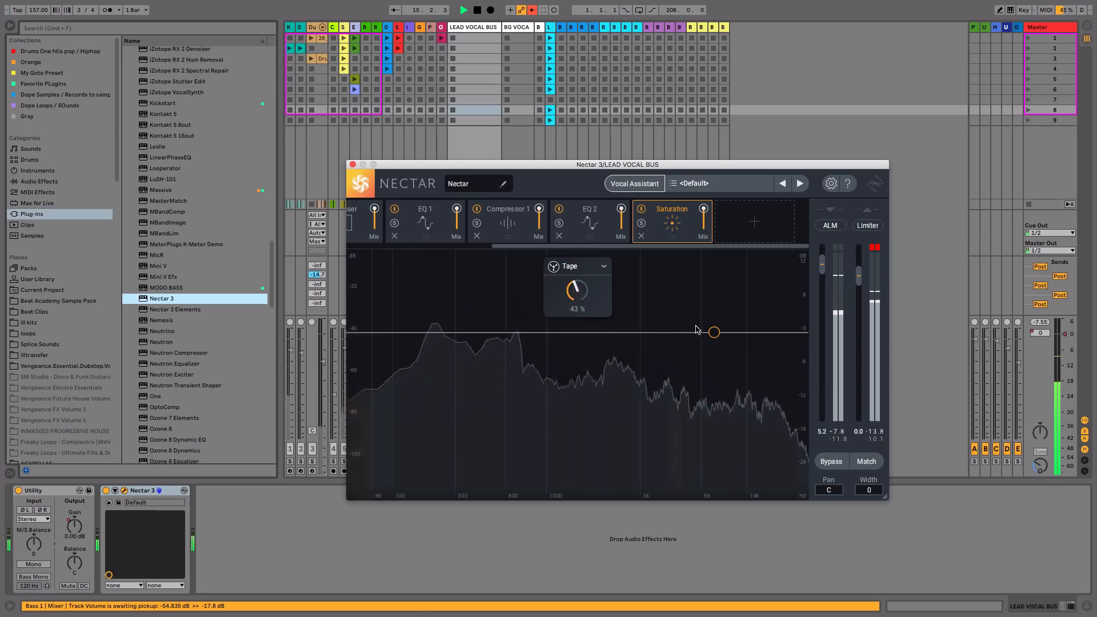
{"action": "key", "text": "space"}
Set the saturation's high-shelf post filter to -3.17 dB at 2.6 kHz and raise the Tape amount to 64 %.
{"action": "left_click_drag", "start_coordinate": [675, 335], "coordinate": [656, 346]}
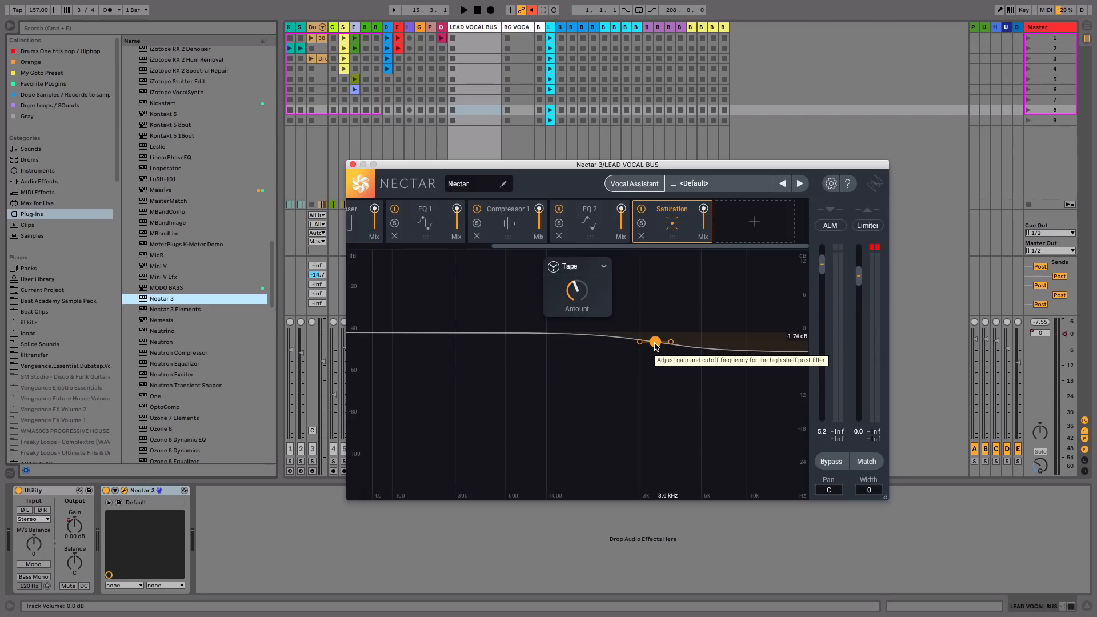
{"action": "left_click_drag", "start_coordinate": [656, 346], "coordinate": [629, 352]}
{"action": "key", "text": "space"}
{"action": "left_click_drag", "start_coordinate": [581, 294], "coordinate": [587, 267]}
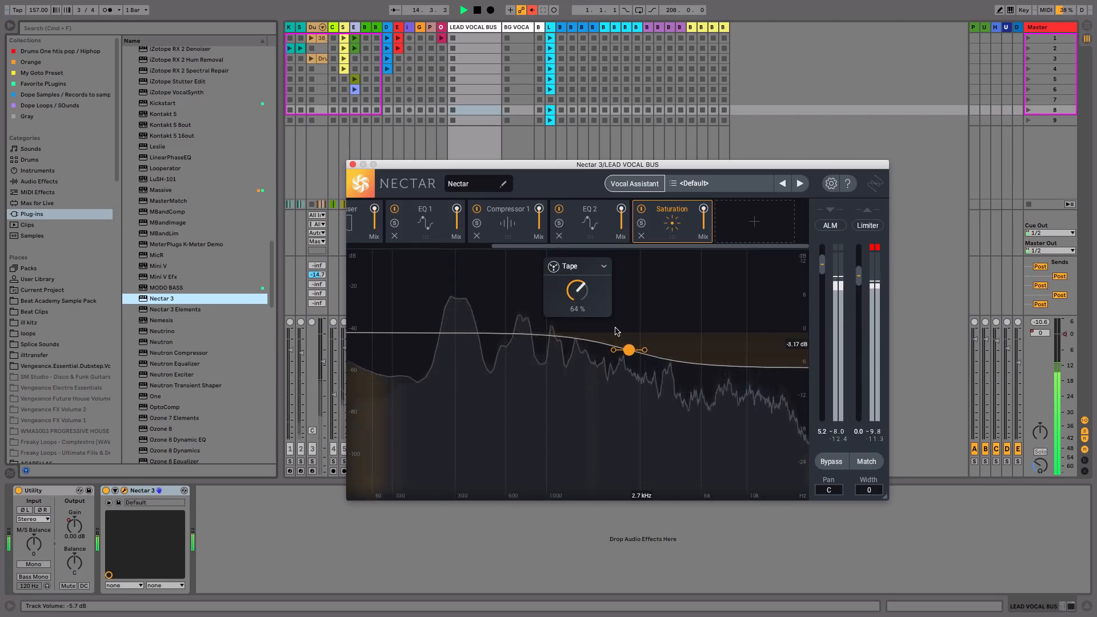
{"action": "left_click_drag", "start_coordinate": [630, 353], "coordinate": [629, 352]}
{"action": "key", "text": "space"}
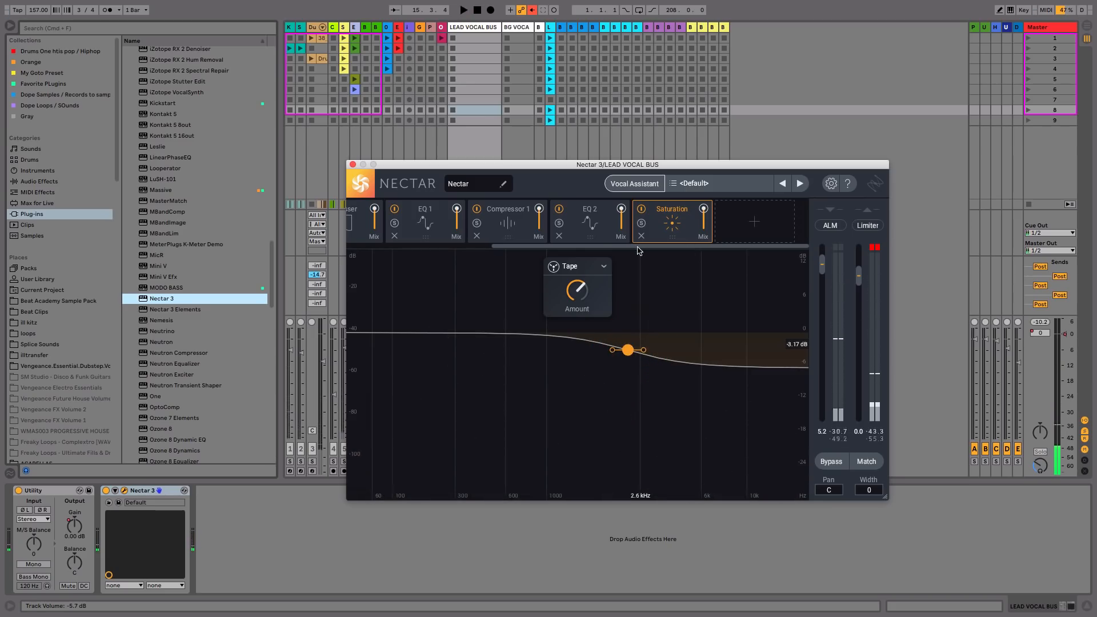
Add a Delay module after Saturation and lower its mix while auditioning.
{"action": "left_click_drag", "start_coordinate": [639, 246], "coordinate": [725, 269]}
{"action": "left_click", "coordinate": [746, 238]}
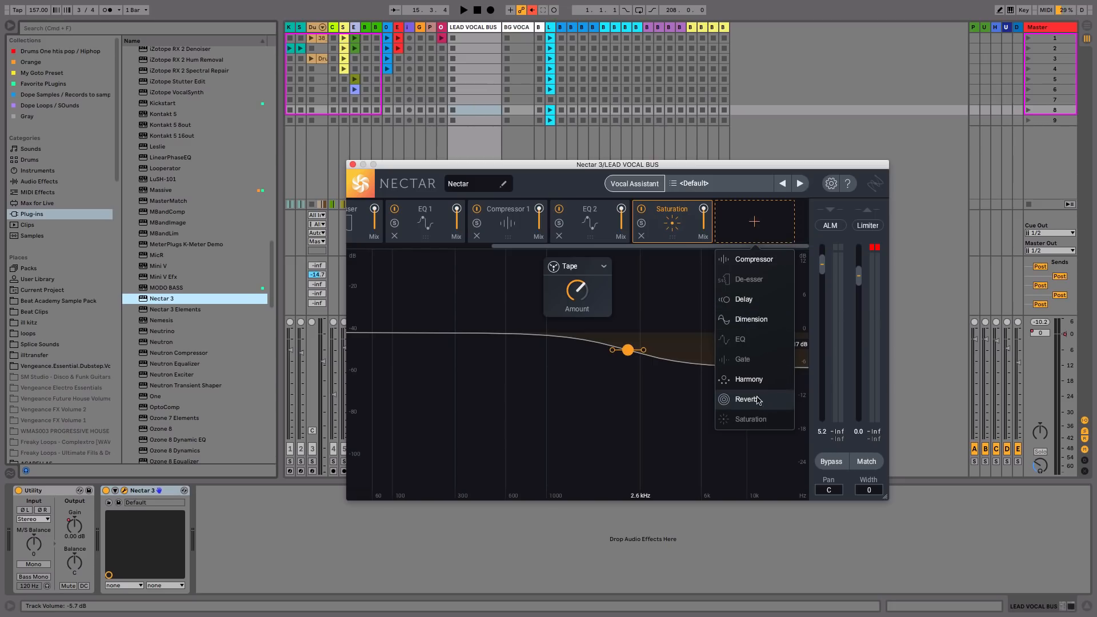
{"action": "left_click", "coordinate": [744, 299]}
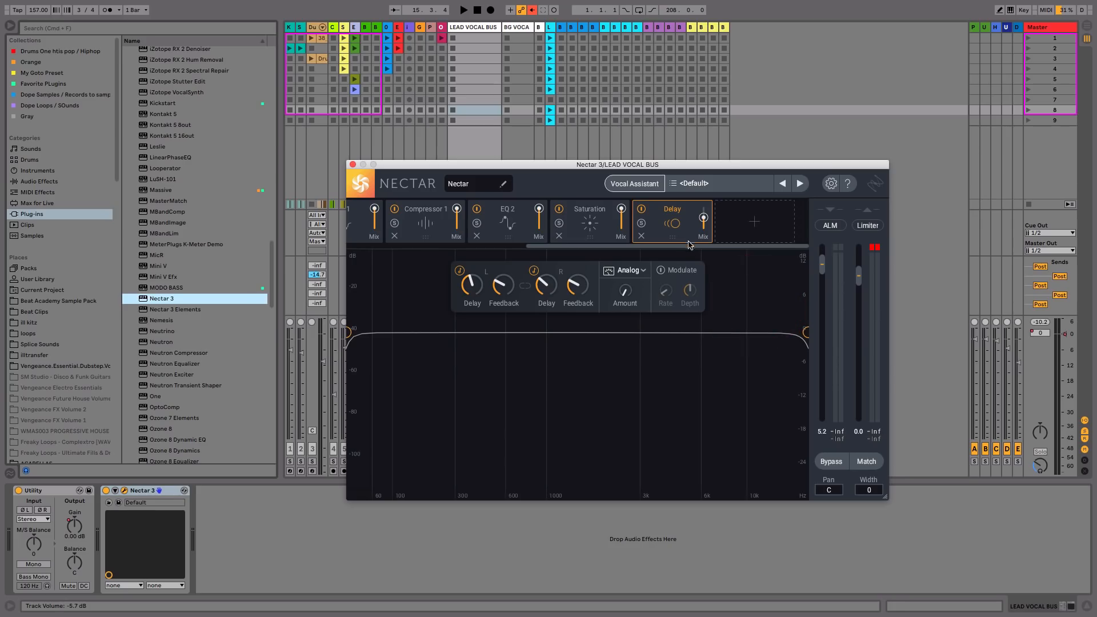
{"action": "key", "text": "space"}
{"action": "mouse_move", "coordinate": [703, 218]}
{"action": "left_mouse_down"}
{"action": "mouse_move", "coordinate": [705, 208]}
{"action": "mouse_move", "coordinate": [704, 224]}
{"action": "left_mouse_up"}
{"action": "key", "text": "space"}
Fine-tune the Analog delay's amount and the right-channel delay time during playback.
{"action": "key", "text": "space"}
{"action": "left_click_drag", "start_coordinate": [625, 289], "coordinate": [622, 289]}
{"action": "left_click_drag", "start_coordinate": [545, 287], "coordinate": [547, 286]}
{"action": "key", "text": "space"}
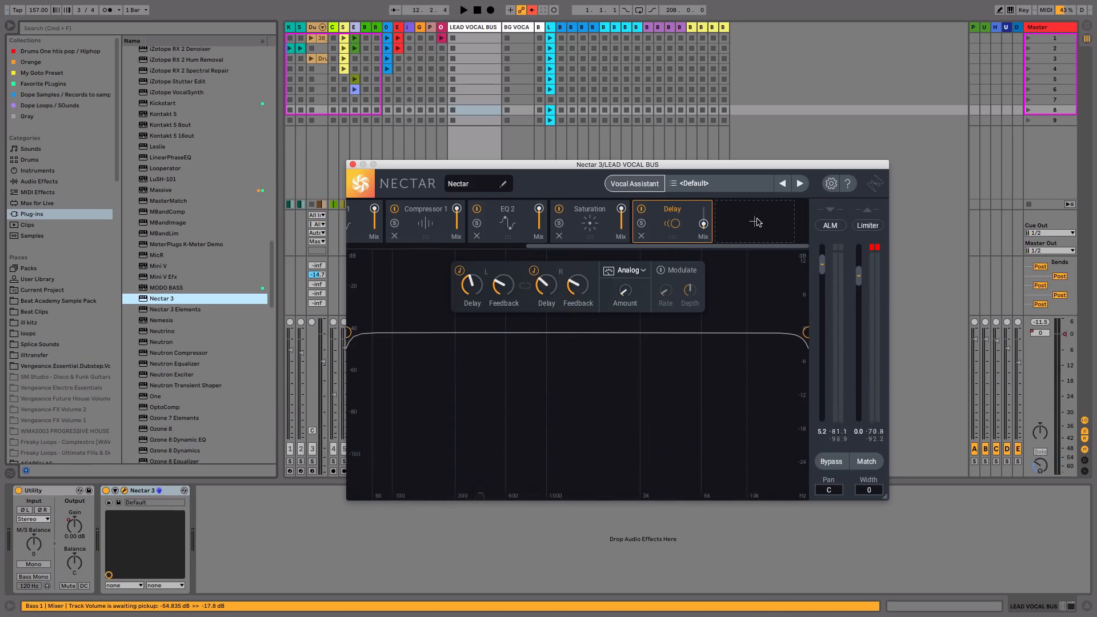
Bypass the Delay module in the lead vocal bus's Nectar 3 chain.
{"action": "left_click", "coordinate": [757, 222]}
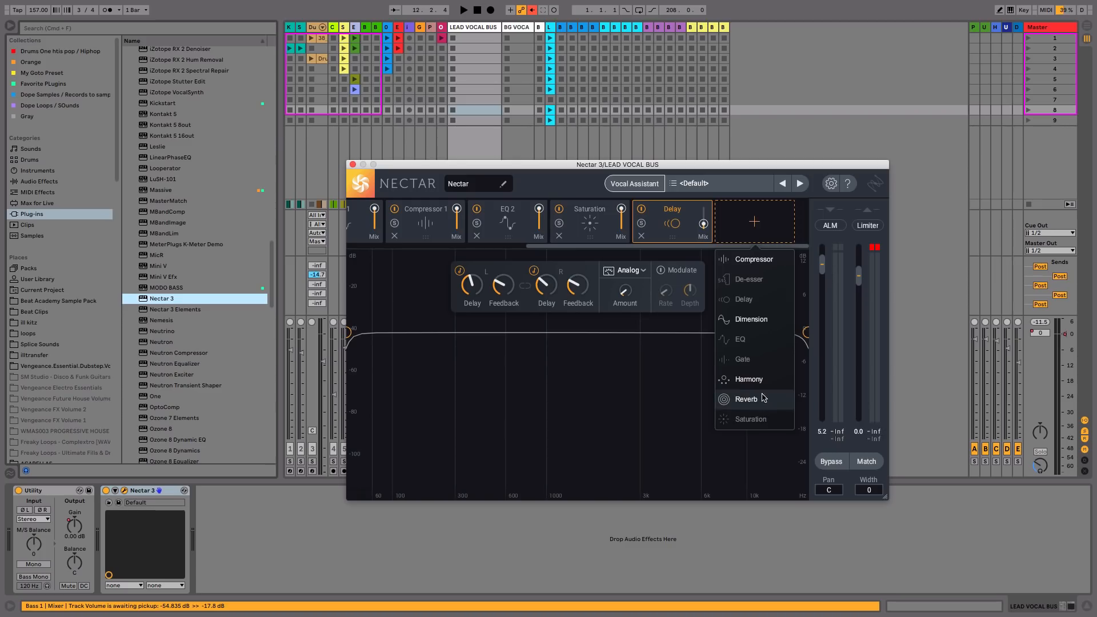
{"action": "left_click", "coordinate": [727, 222]}
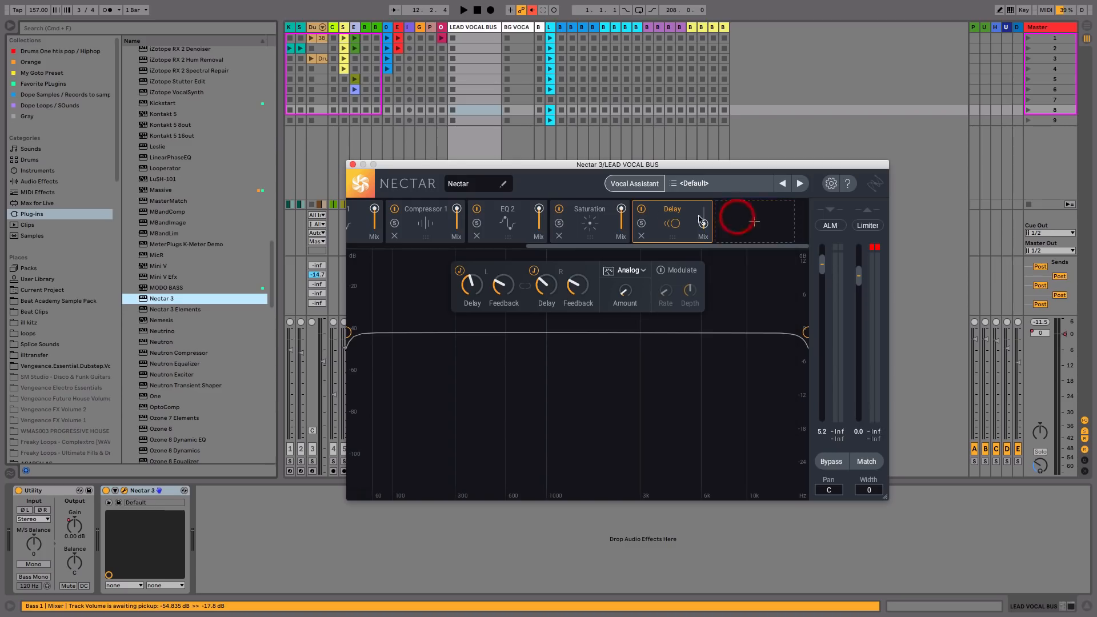
{"action": "left_click", "coordinate": [641, 211]}
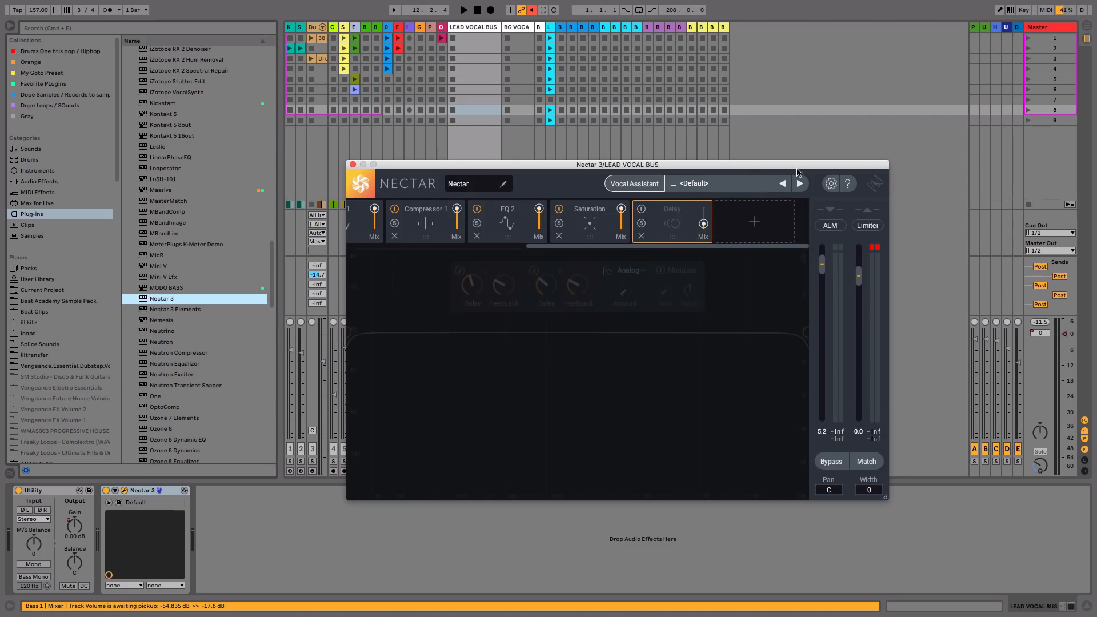
Insert a new return track after the Doubler2 return and load Nectar 3 on it.
{"action": "left_click", "coordinate": [1018, 28]}
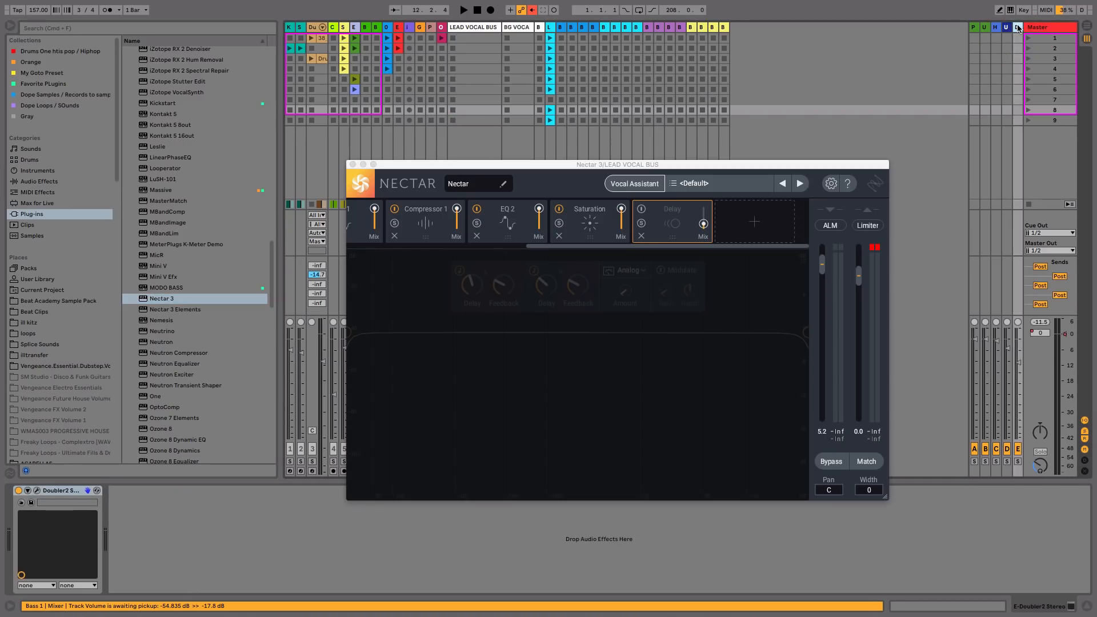
{"action": "key", "text": "super+alt+t"}
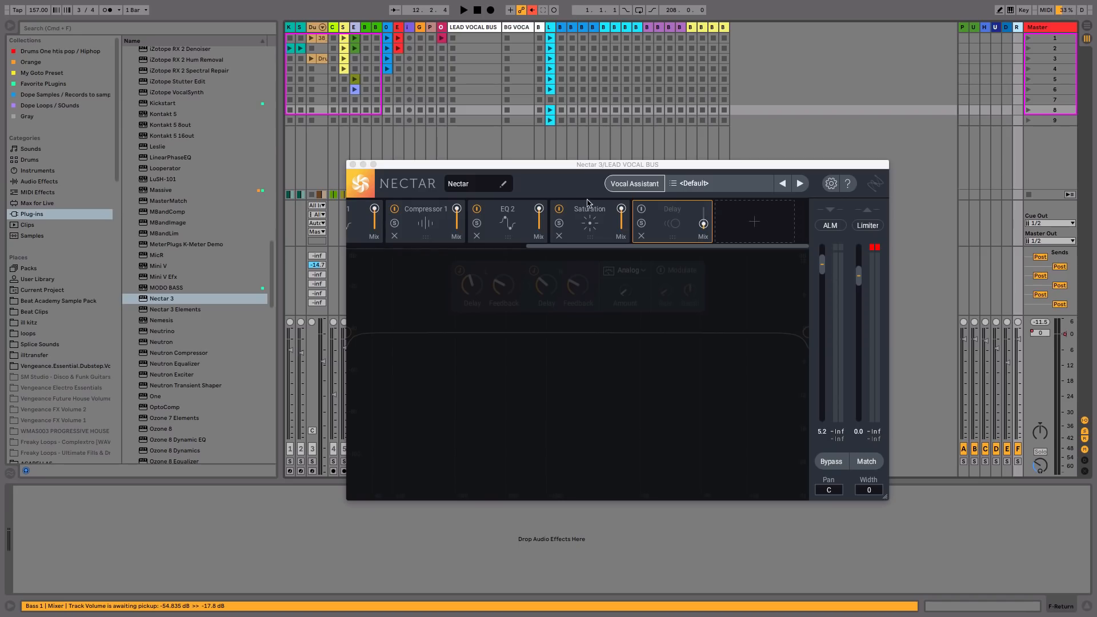
{"action": "left_click", "coordinate": [352, 165]}
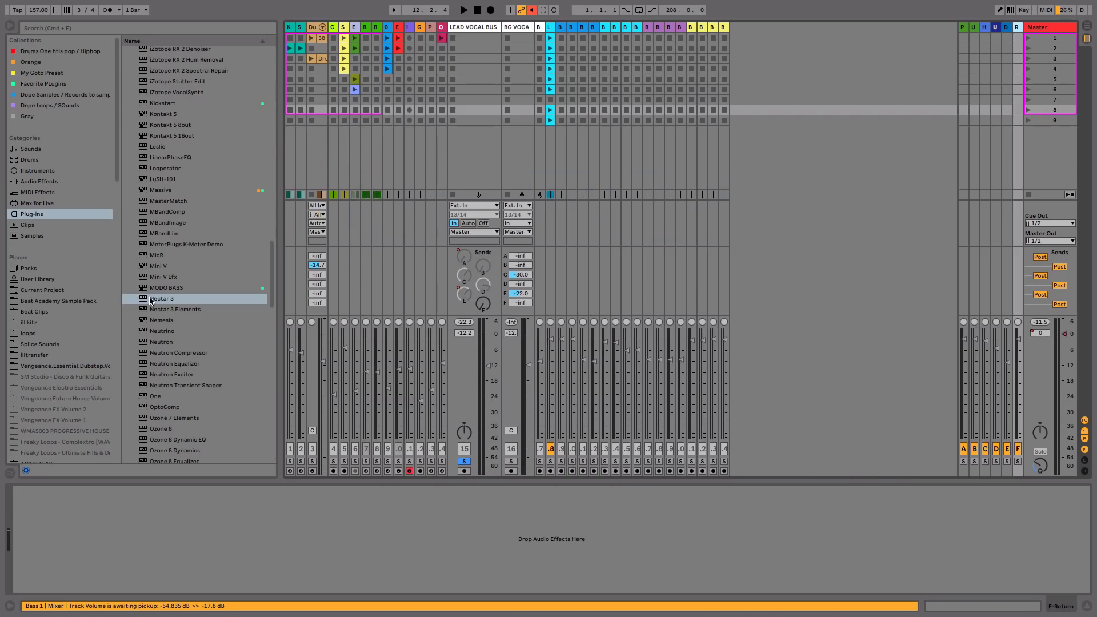
{"action": "left_click", "coordinate": [151, 298]}
{"action": "left_click_drag", "start_coordinate": [150, 298], "coordinate": [1017, 32]}
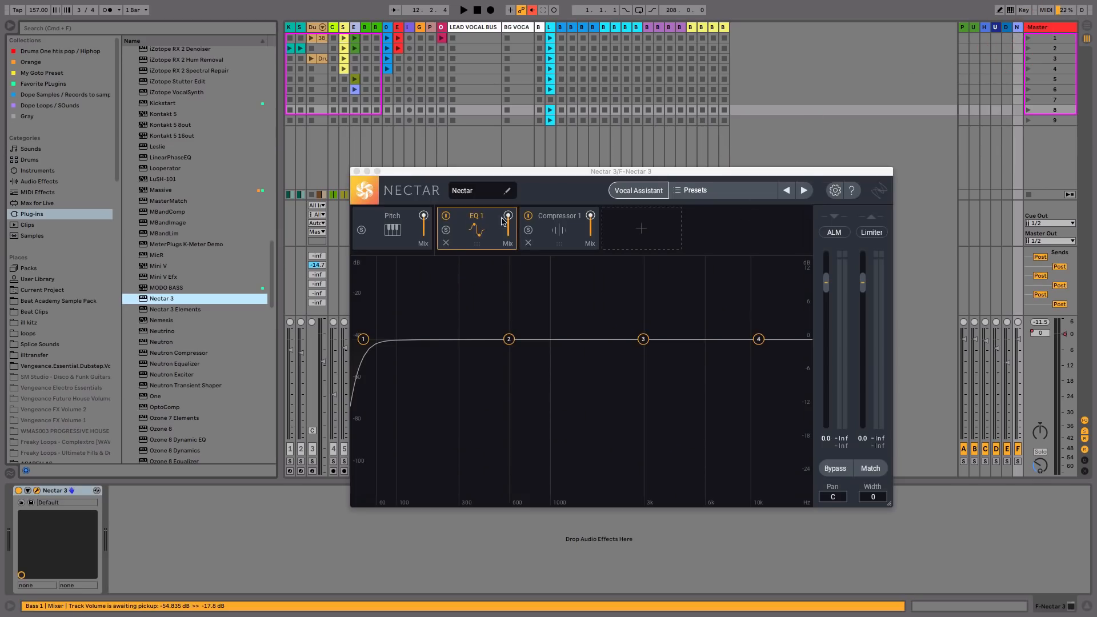
Bypass the EQ 1 and Compressor 1 modules in the return track's Nectar 3.
{"action": "left_click", "coordinate": [446, 216]}
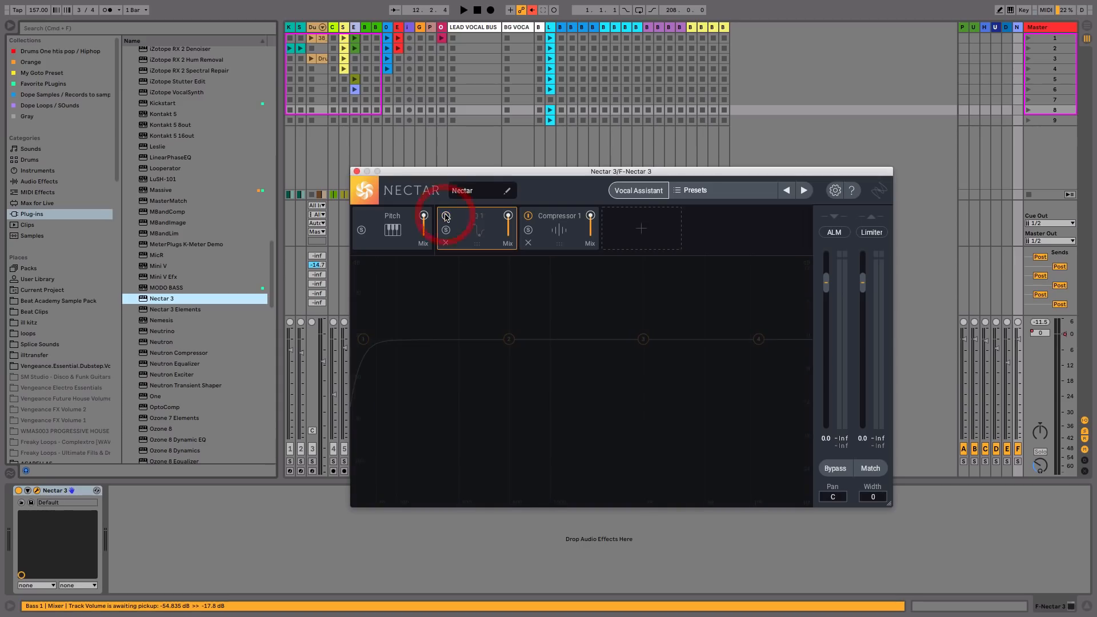
{"action": "left_click", "coordinate": [386, 220]}
{"action": "left_click", "coordinate": [572, 224]}
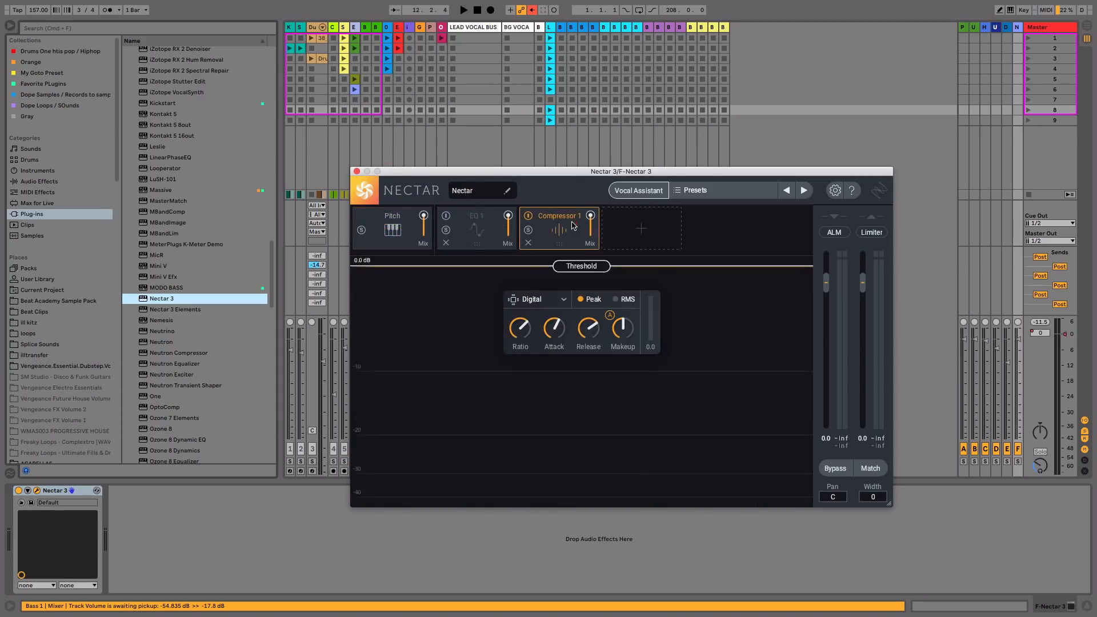
{"action": "left_click", "coordinate": [528, 216]}
Add a Delay module to the return's Nectar 3 chain and move it directly after Pitch.
{"action": "left_click", "coordinate": [649, 228]}
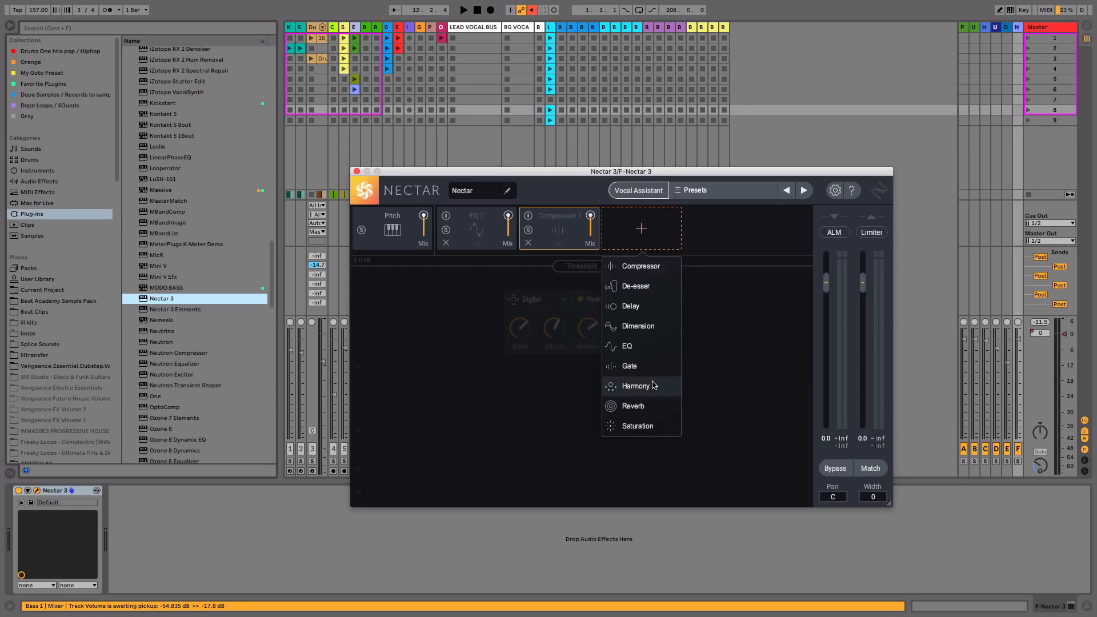
{"action": "left_click", "coordinate": [650, 301]}
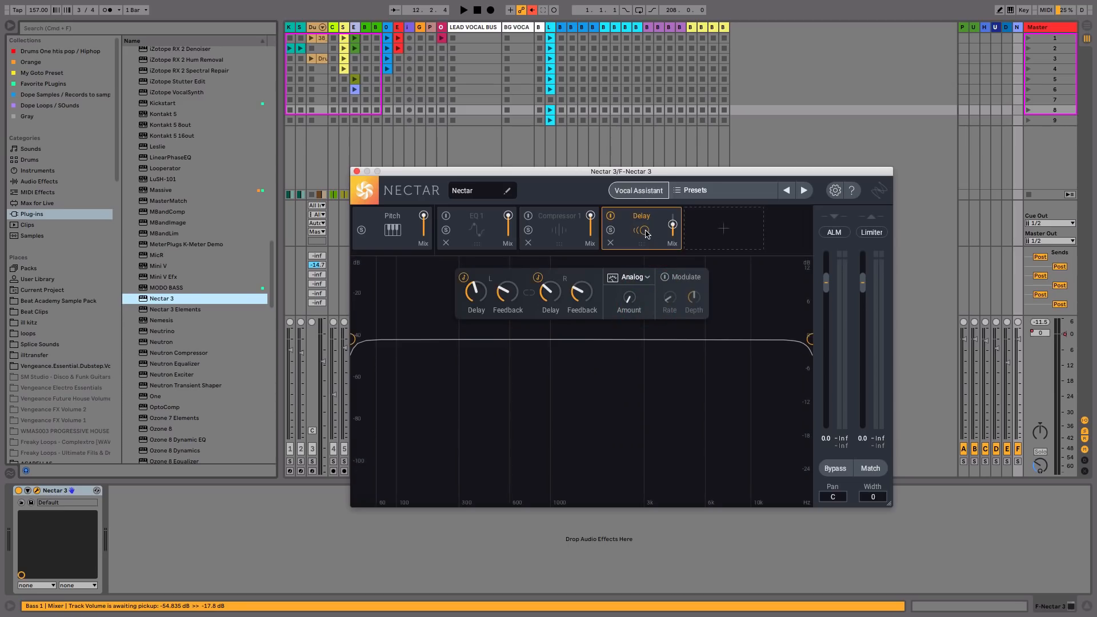
{"action": "left_click_drag", "start_coordinate": [645, 231], "coordinate": [460, 248]}
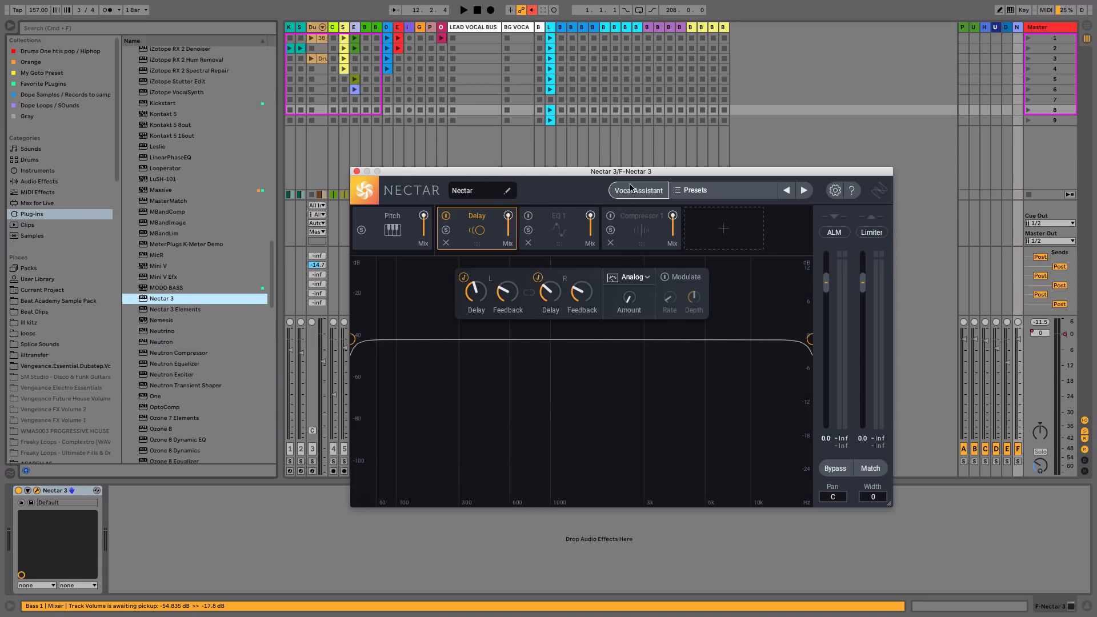
Raise the lead vocal bus's send to the Nectar 3 return while playing back the vocal.
{"action": "left_click_drag", "start_coordinate": [566, 172], "coordinate": [522, 395]}
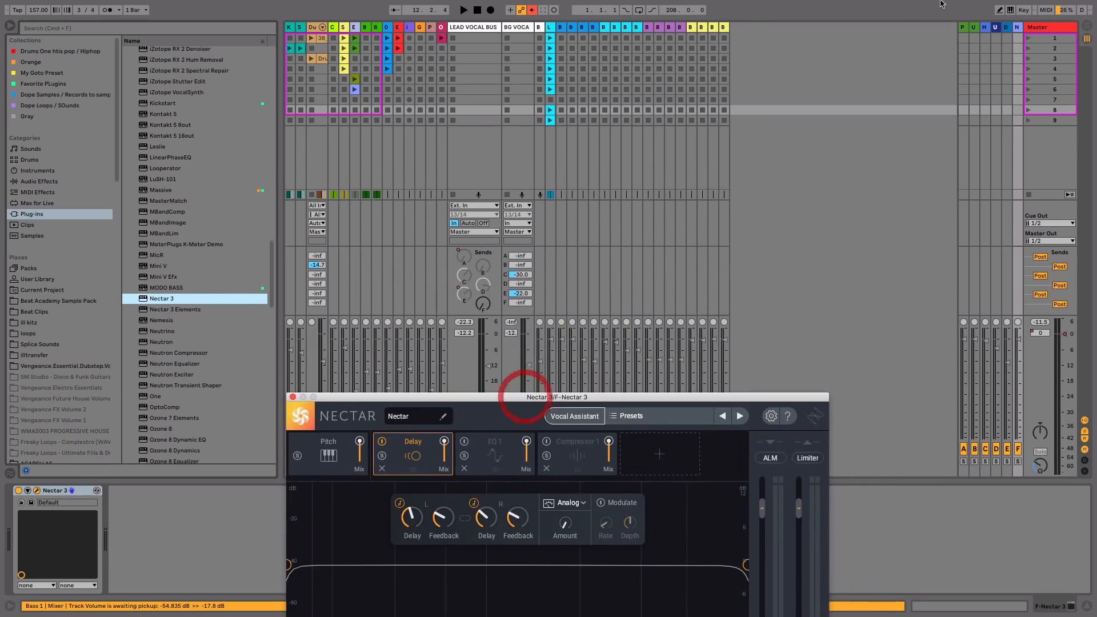
{"action": "left_click", "coordinate": [479, 30]}
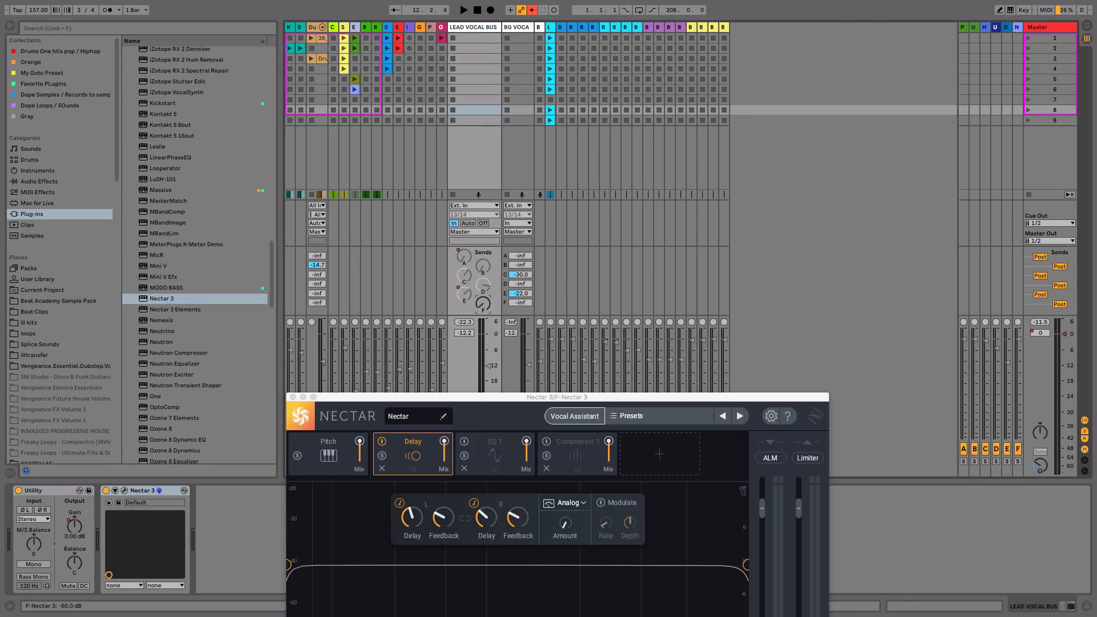
{"action": "key", "text": "space"}
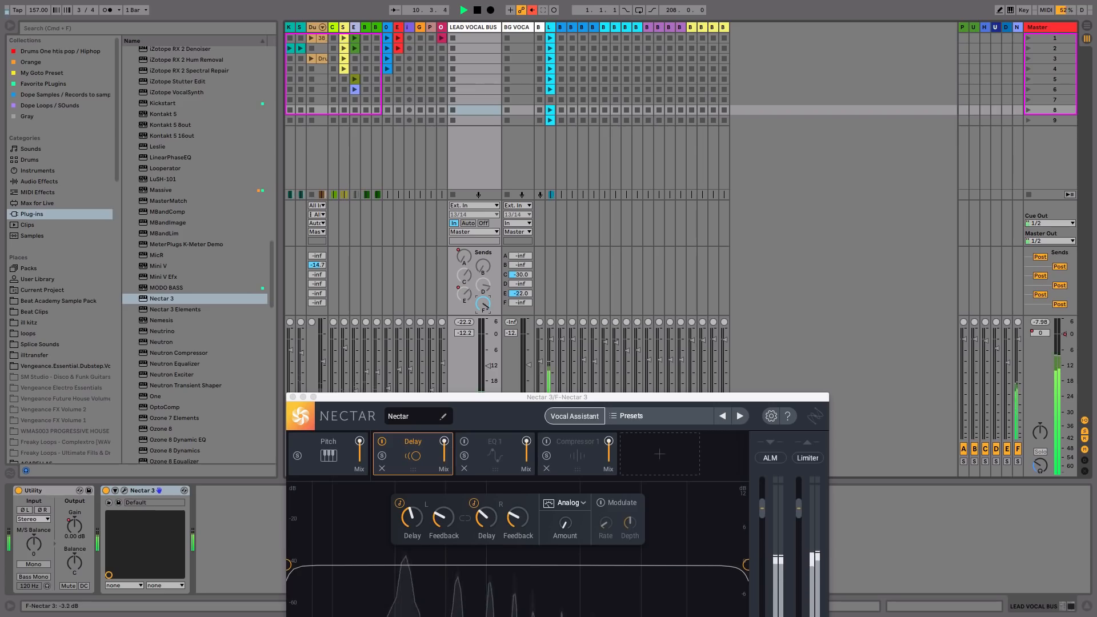
{"action": "left_click_drag", "start_coordinate": [505, 397], "coordinate": [600, 217]}
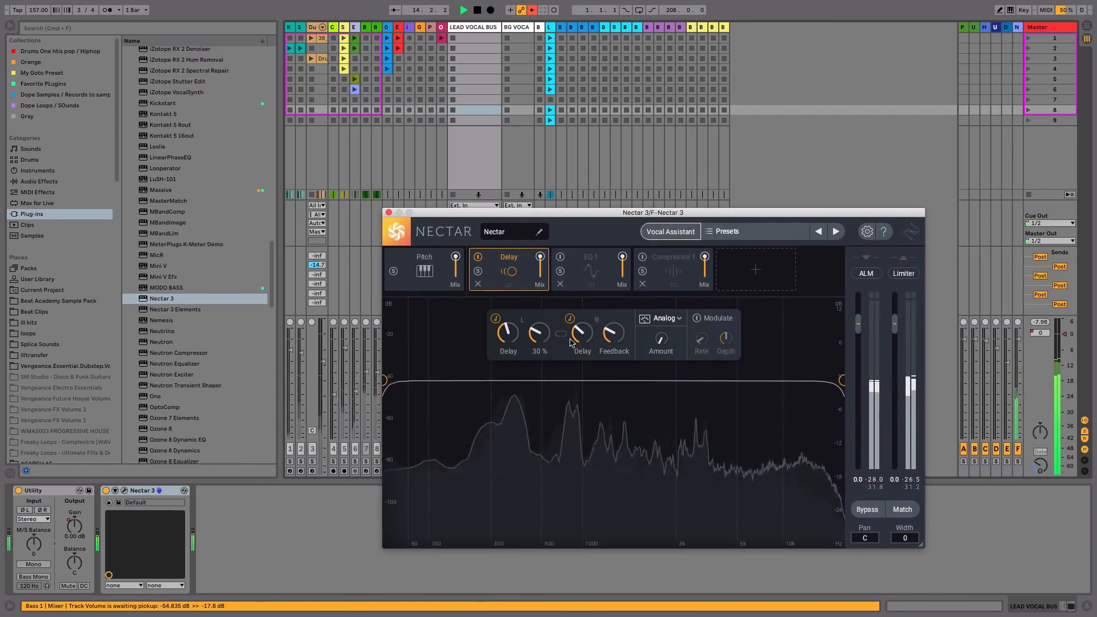
Add a Dimension module after Compressor 1 and adjust its mix during playback.
{"action": "left_click", "coordinate": [594, 274]}
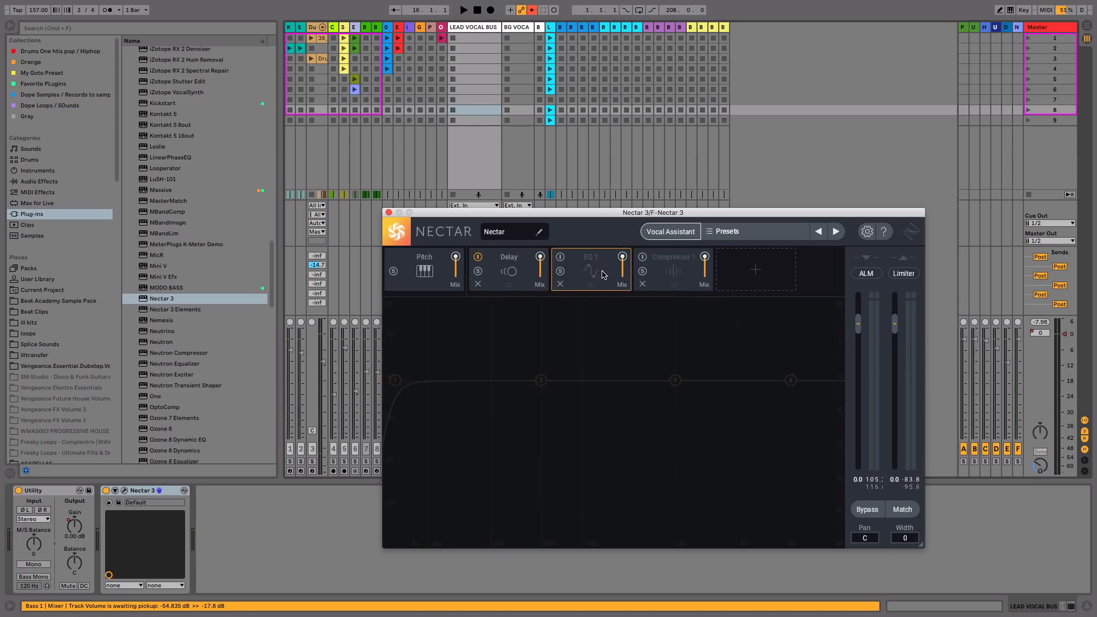
{"action": "left_click", "coordinate": [755, 271]}
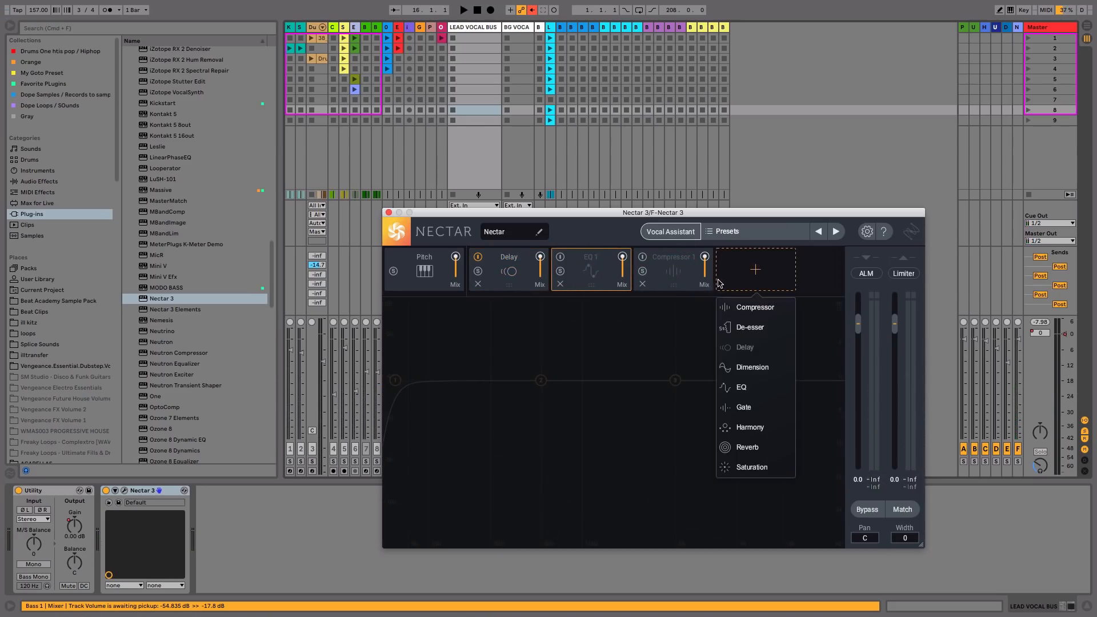
{"action": "left_click", "coordinate": [510, 269]}
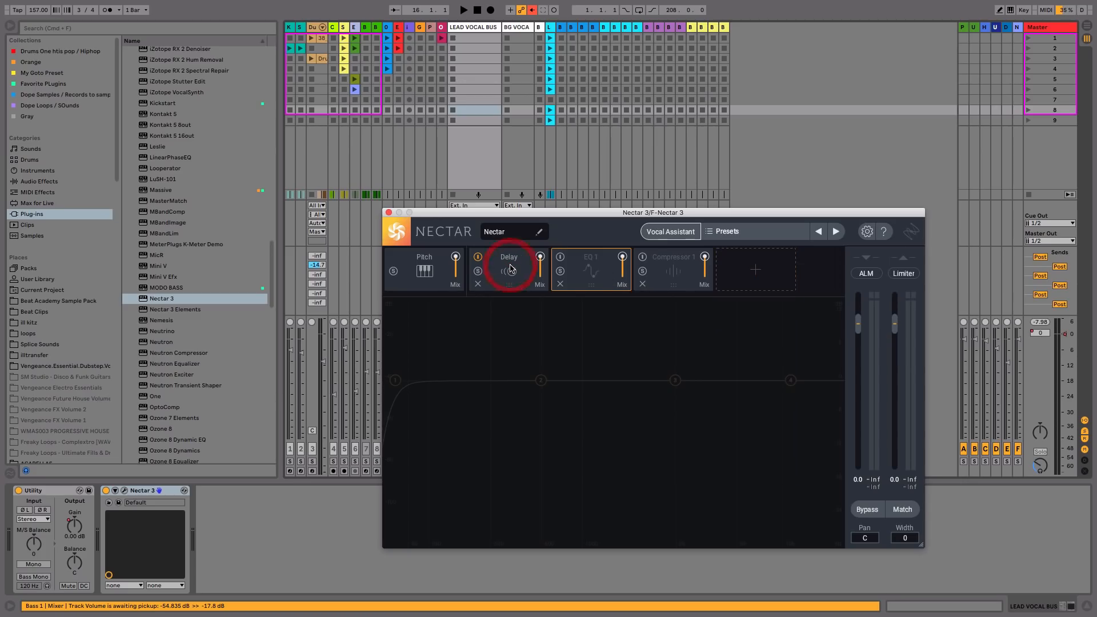
{"action": "left_click", "coordinate": [751, 269]}
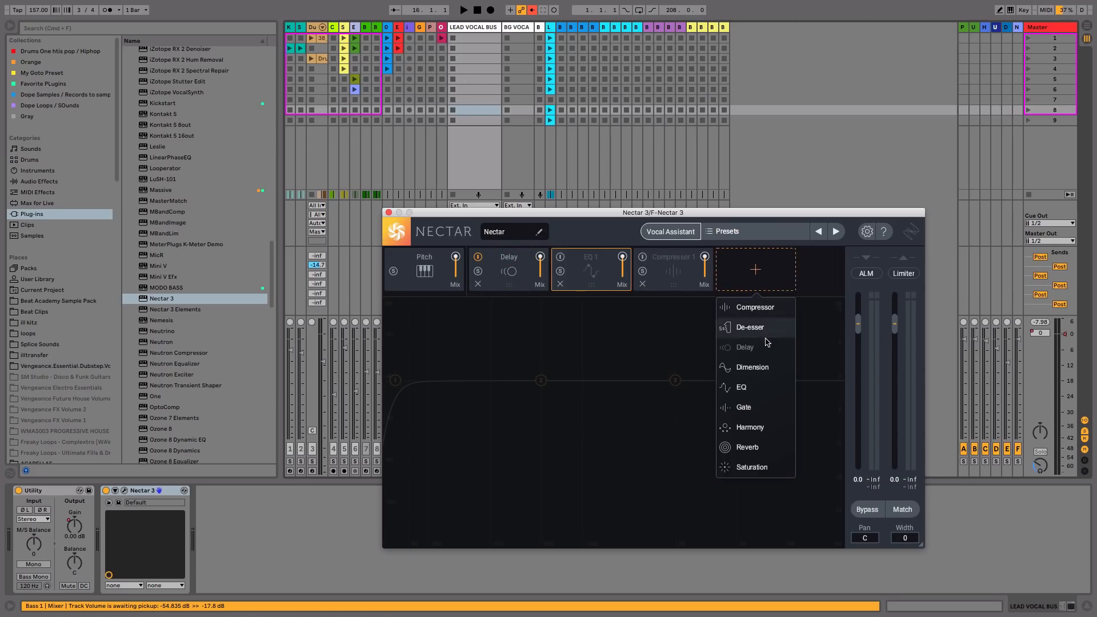
{"action": "left_click", "coordinate": [759, 370]}
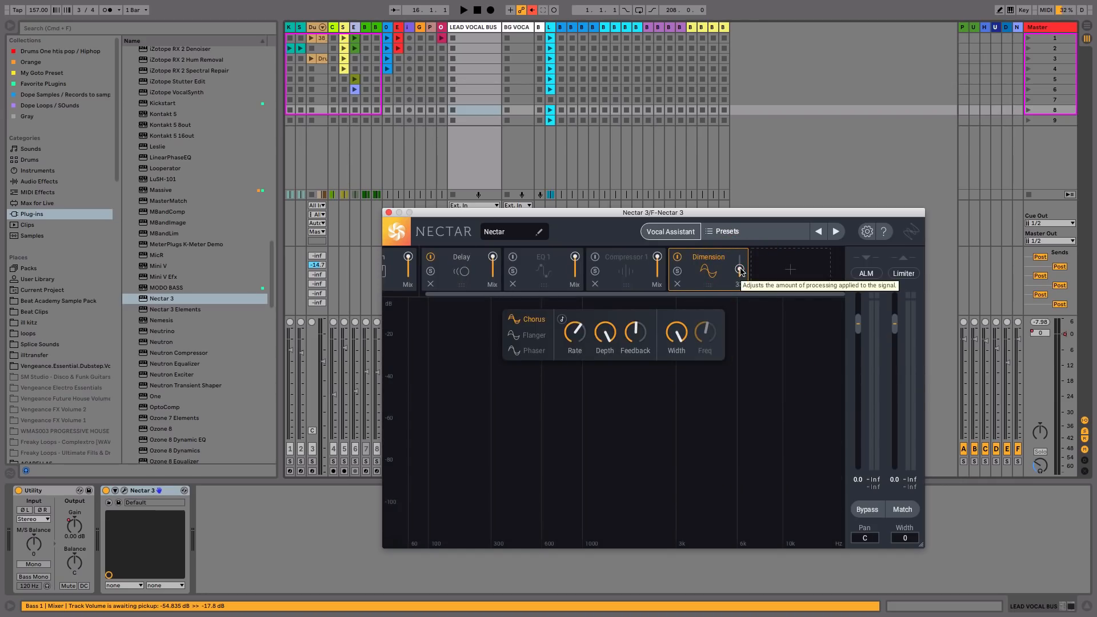
{"action": "key", "text": "space"}
{"action": "left_click_drag", "start_coordinate": [742, 270], "coordinate": [742, 271]}
Set the Delay module's low-cut filter to 695 Hz and its high-cut filter to 3.9 kHz.
{"action": "left_click", "coordinate": [461, 263]}
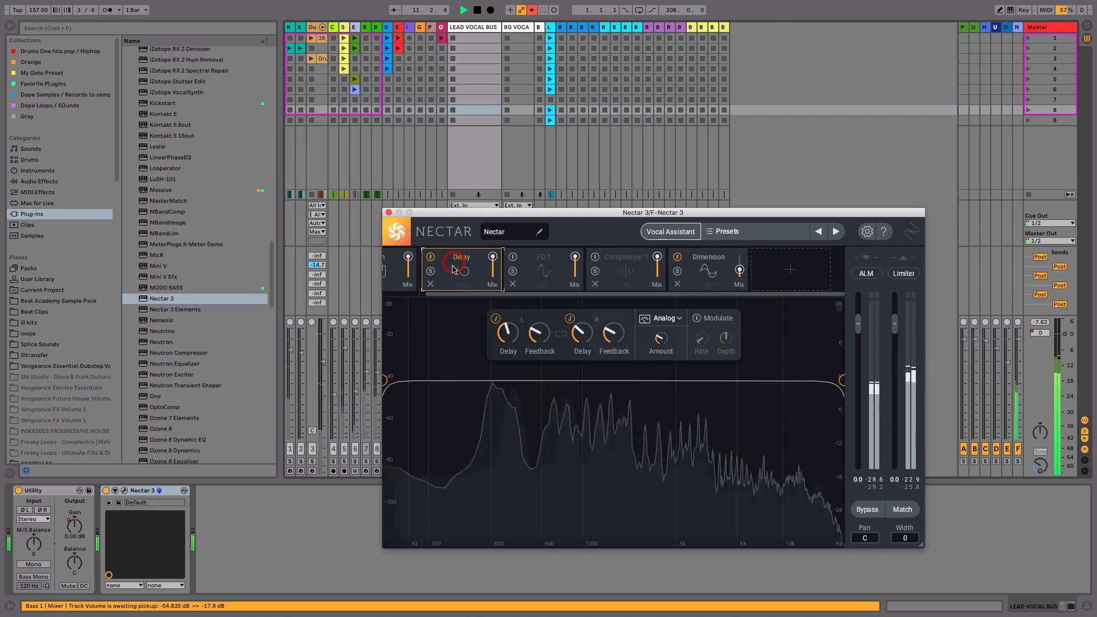
{"action": "left_click", "coordinate": [385, 382]}
{"action": "left_click_drag", "start_coordinate": [385, 384], "coordinate": [523, 407]}
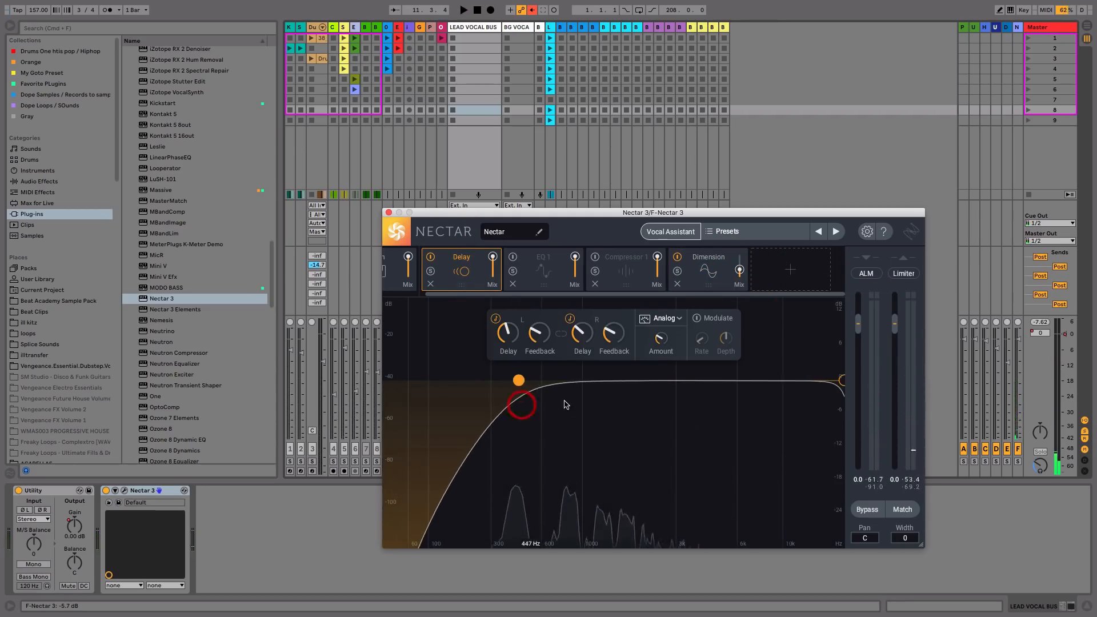
{"action": "left_click_drag", "start_coordinate": [842, 380], "coordinate": [698, 380]}
{"action": "key", "text": "space"}
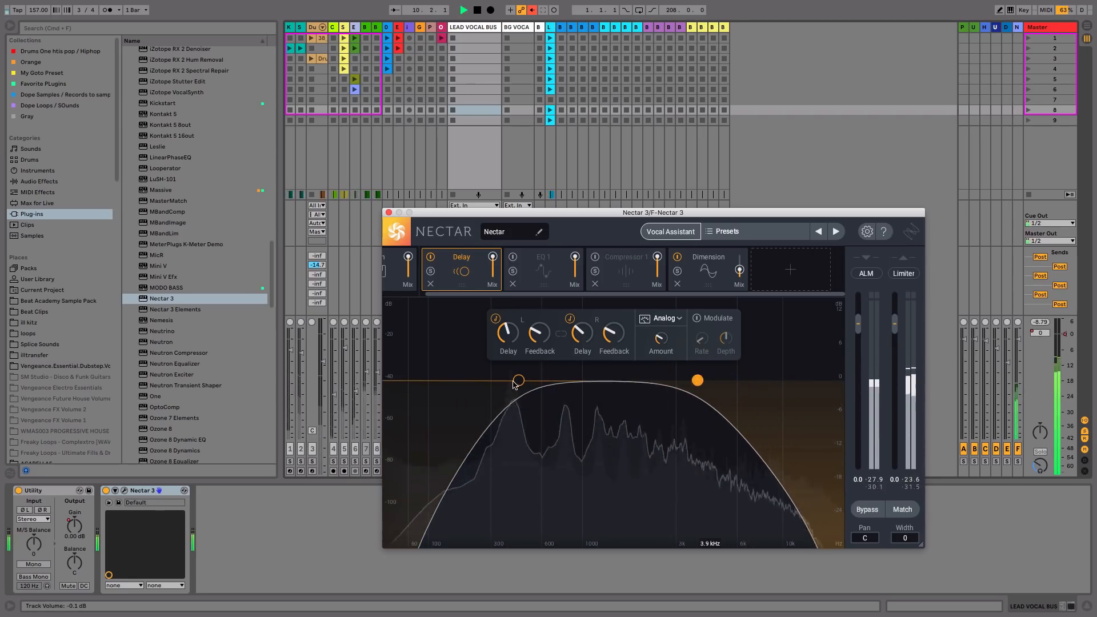
{"action": "left_click_drag", "start_coordinate": [518, 380], "coordinate": [551, 380]}
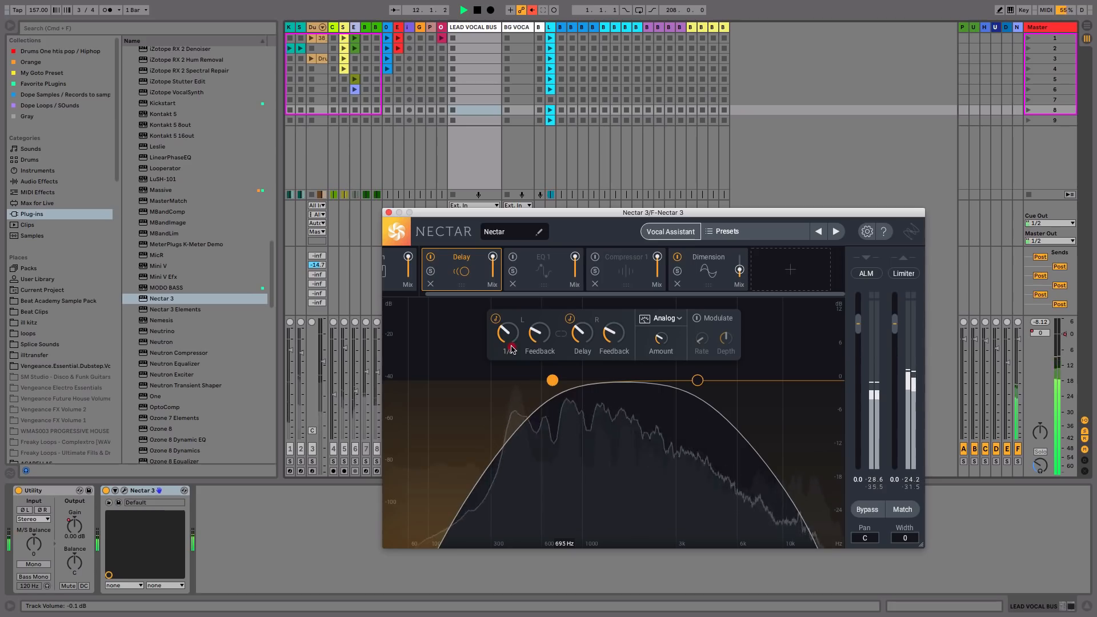
Set the left delay time to 1/8, the right feedback to 27 % and the right delay time to 1/8T.
{"action": "left_click", "coordinate": [518, 337]}
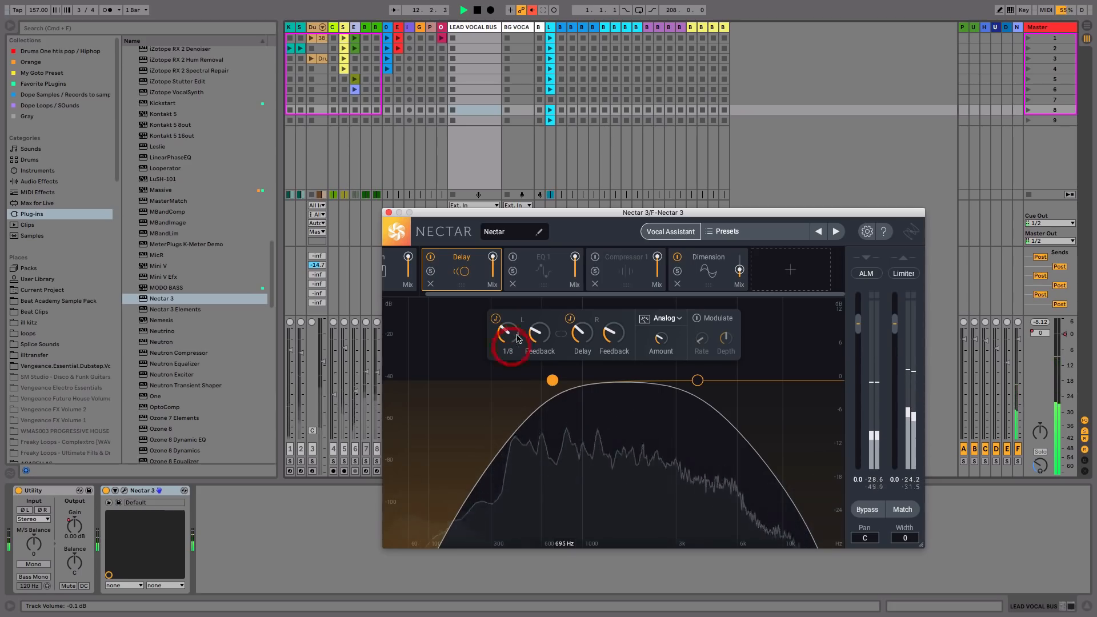
{"action": "left_click", "coordinate": [617, 345]}
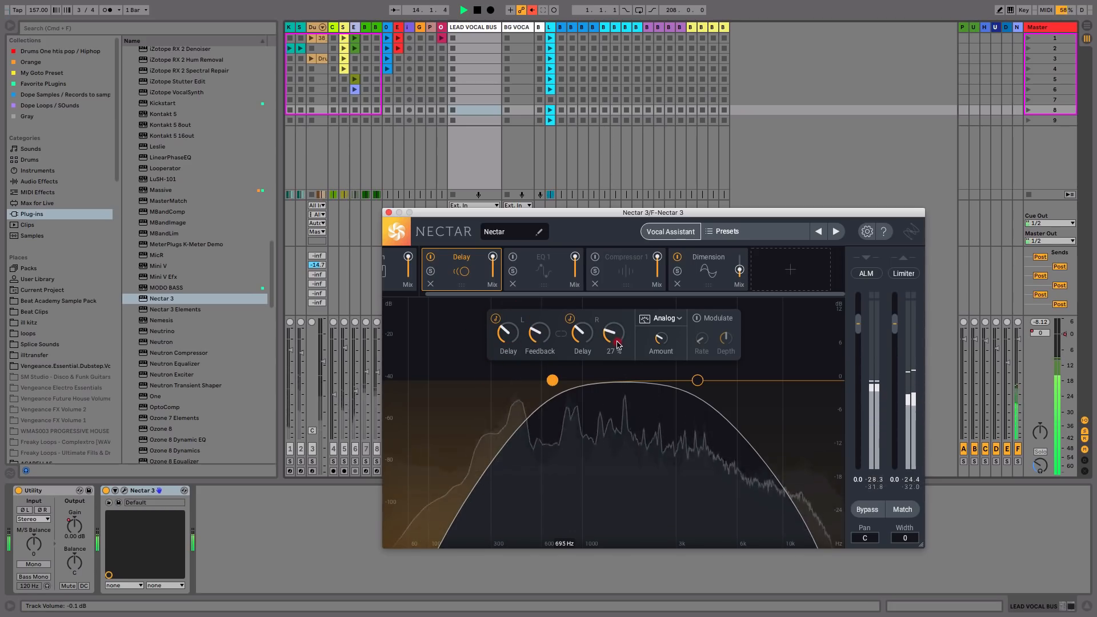
{"action": "left_click", "coordinate": [580, 336]}
{"action": "key", "text": "space"}
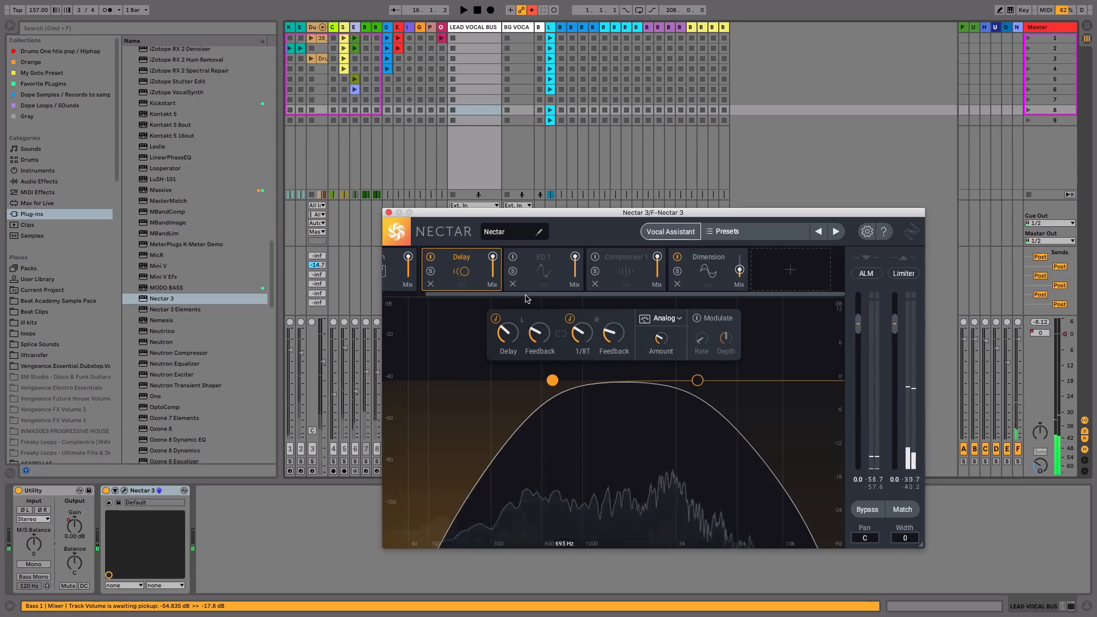
Close the plug-in window and set the lead vocal bus's send F to -20.3 dB while auditioning.
{"action": "left_click", "coordinate": [388, 214]}
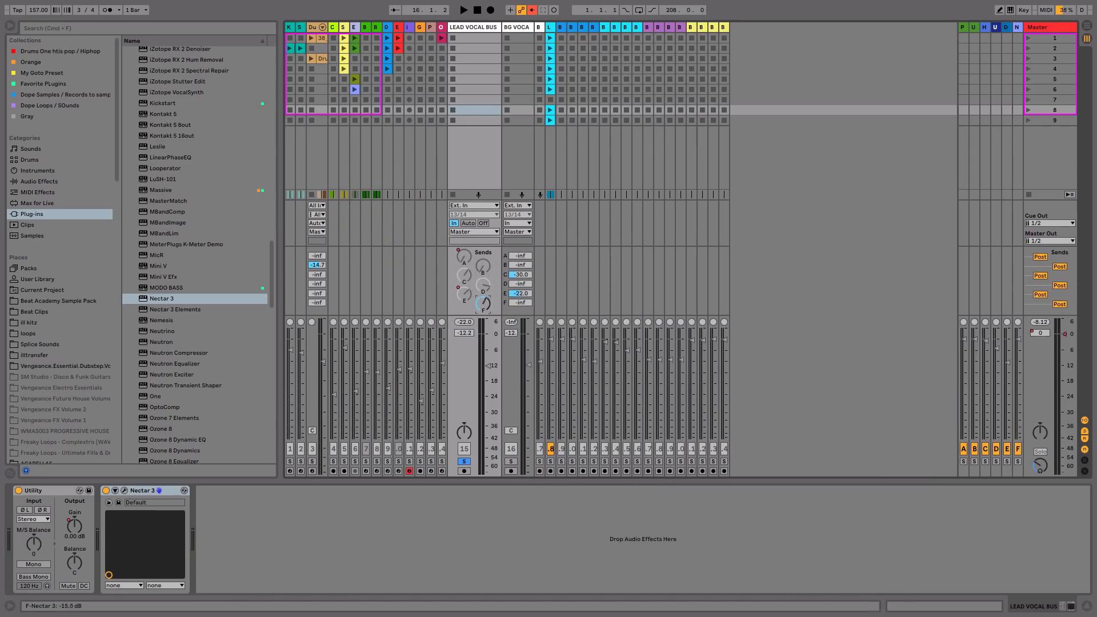
{"action": "key", "text": "space"}
{"action": "left_click_drag", "start_coordinate": [484, 306], "coordinate": [485, 300]}
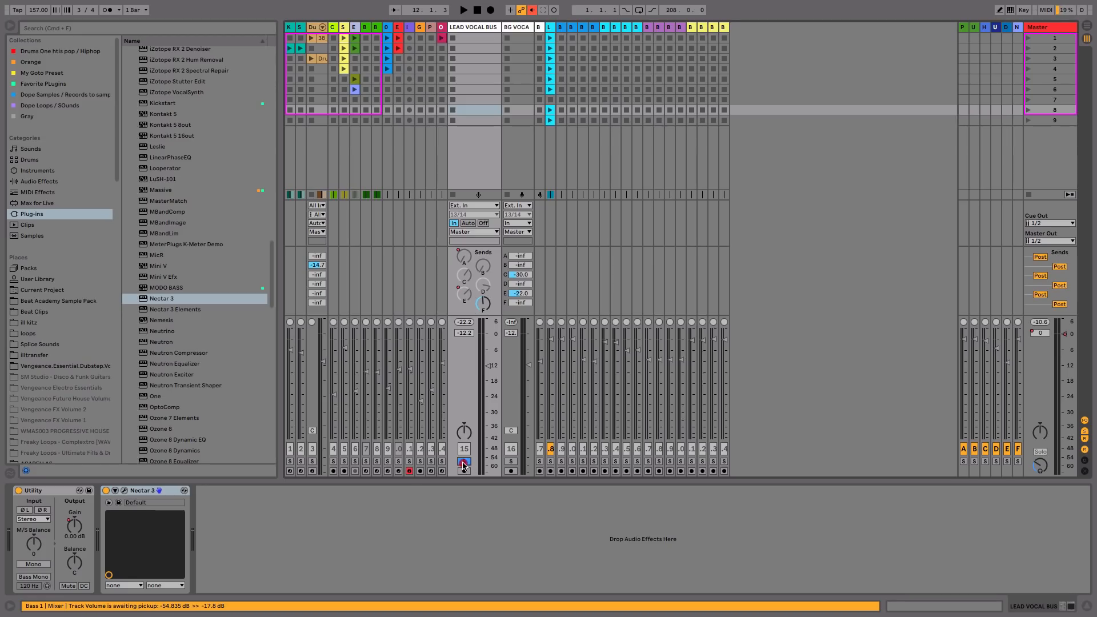
{"action": "left_click_drag", "start_coordinate": [483, 304], "coordinate": [483, 300]}
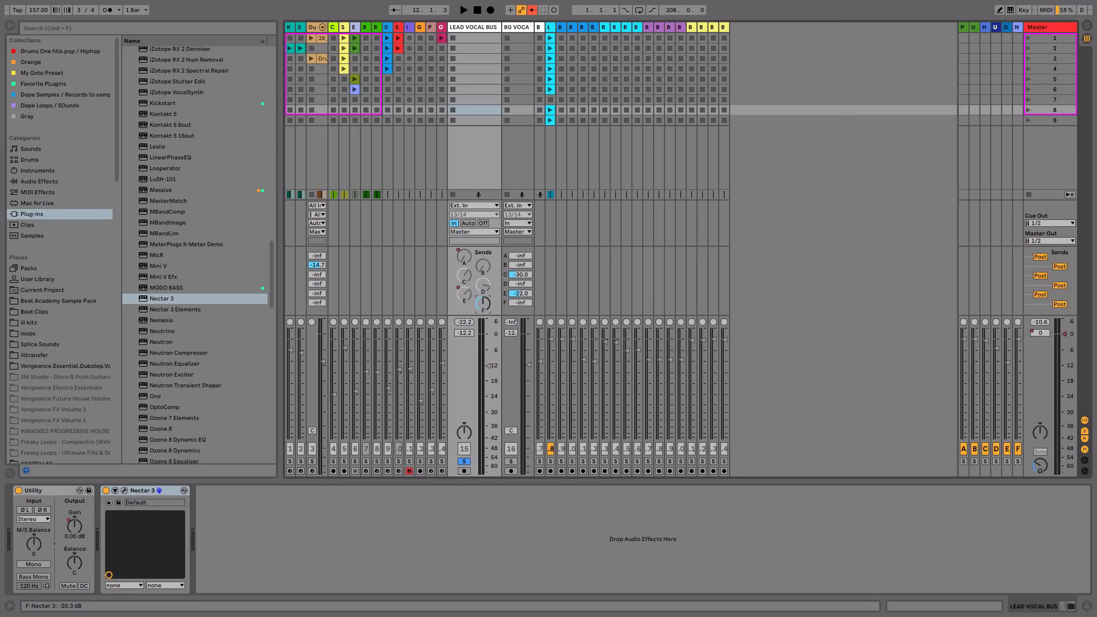
Unsolo the lead vocal bus, then readjust its send F and set its volume to -14.9 dB against the full mix.
{"action": "left_click", "coordinate": [465, 464]}
{"action": "key", "text": "space"}
{"action": "left_click_drag", "start_coordinate": [486, 309], "coordinate": [486, 306]}
{"action": "left_click_drag", "start_coordinate": [489, 366], "coordinate": [489, 373]}
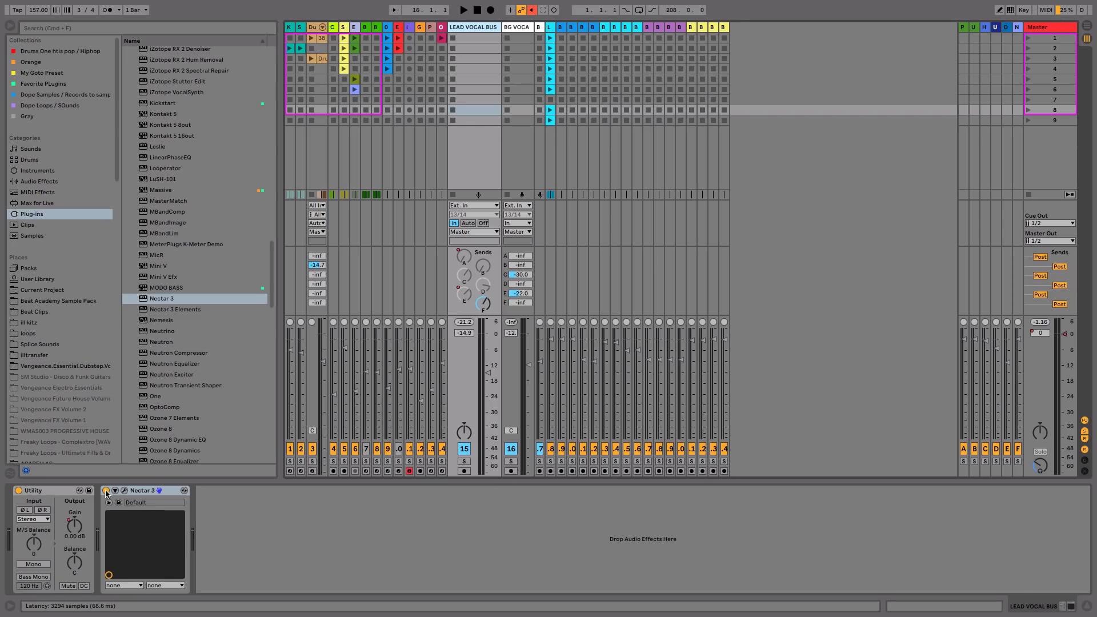
Compare the full mix with the lead vocal bus's Nectar 3 switched off and on during playback.
{"action": "key", "text": "space"}
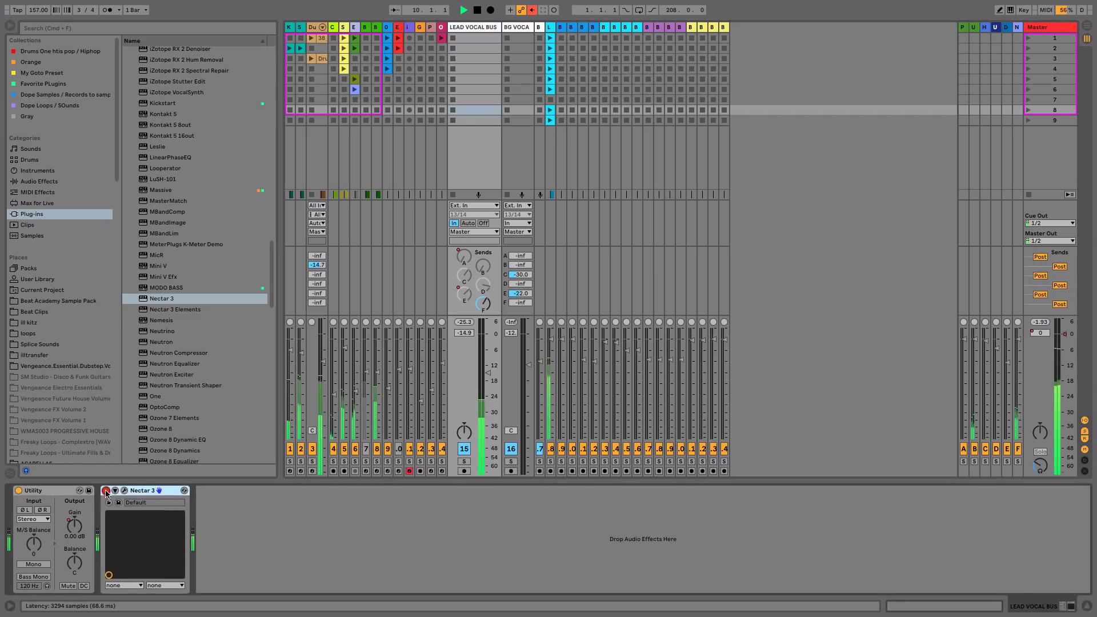
{"action": "left_click", "coordinate": [106, 491]}
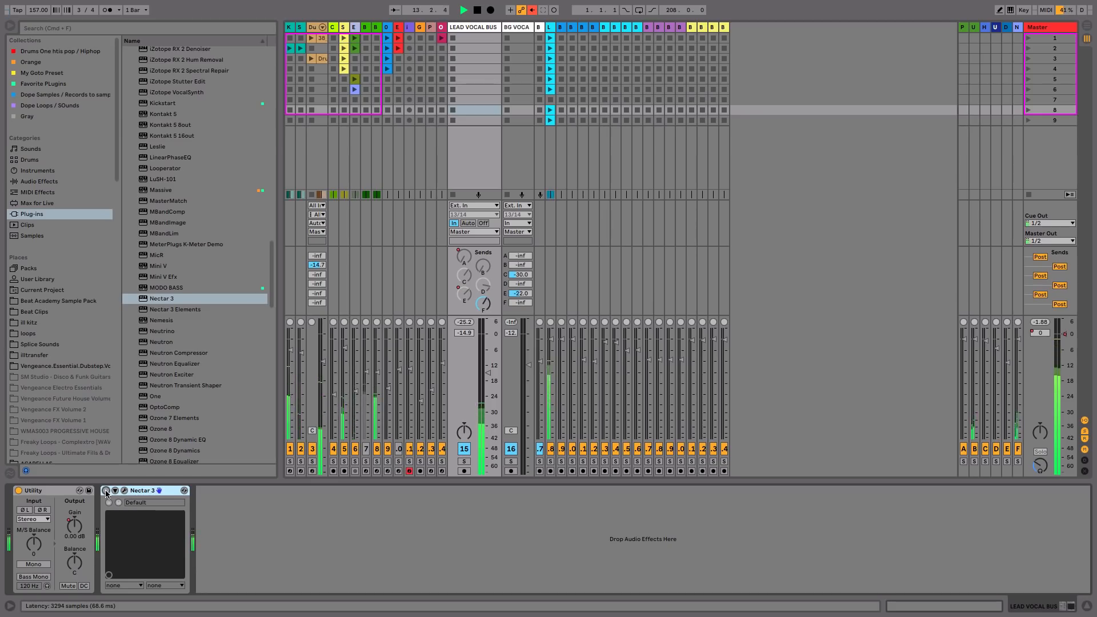
{"action": "left_click", "coordinate": [106, 491]}
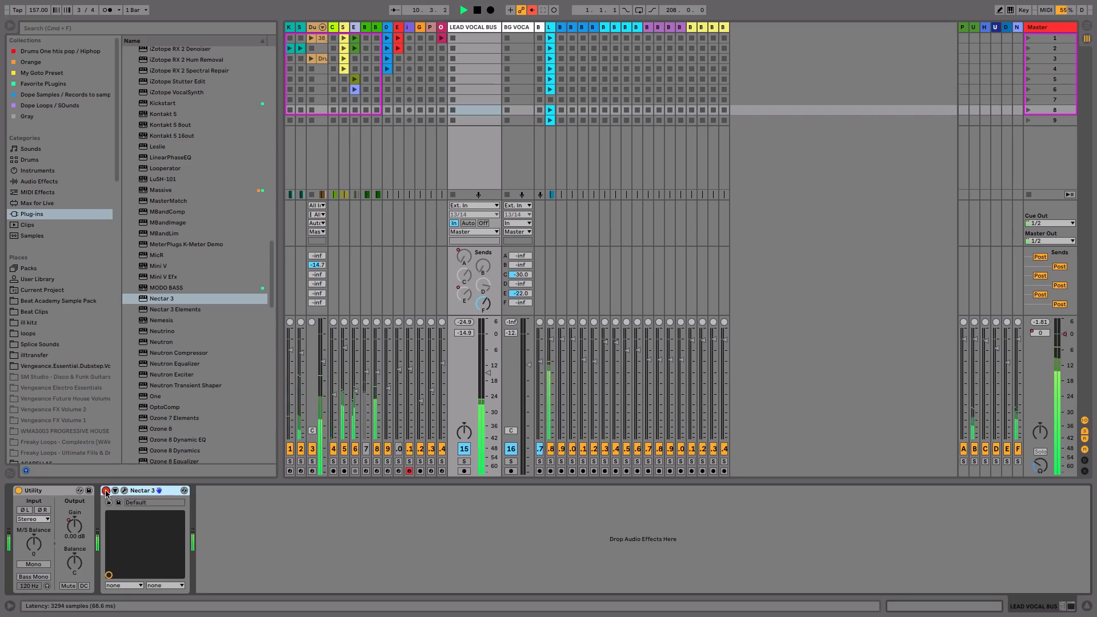
Finish the on/off comparison of the lead vocal bus's Nectar 3, then reopen it to review EQ 1 and the module chain.
{"action": "left_click", "coordinate": [106, 490]}
{"action": "left_click", "coordinate": [105, 490]}
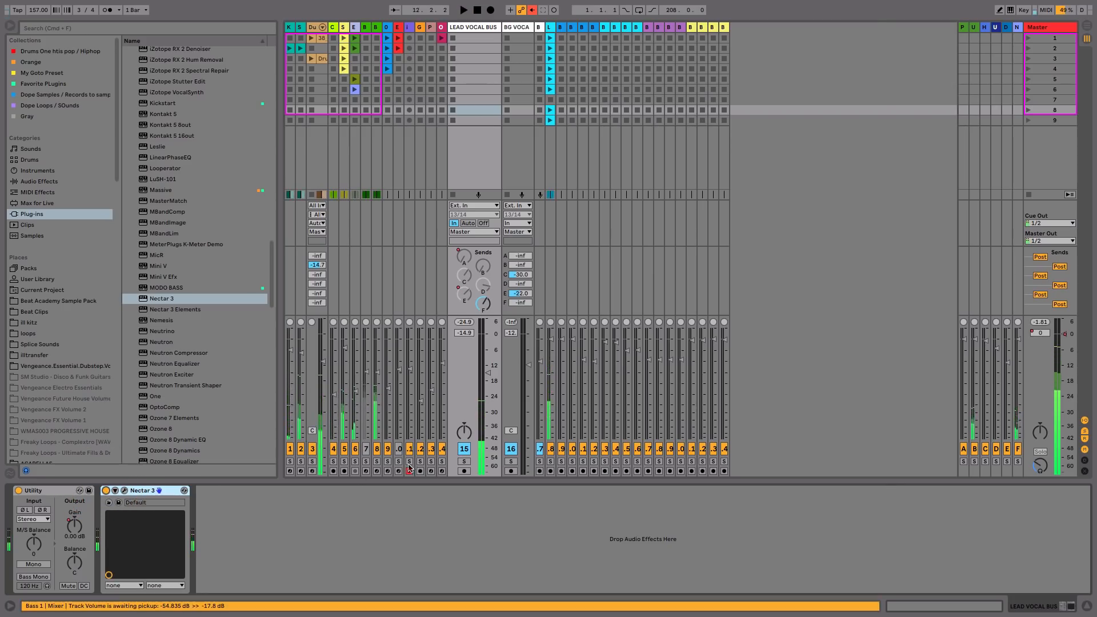
{"action": "left_click", "coordinate": [124, 490]}
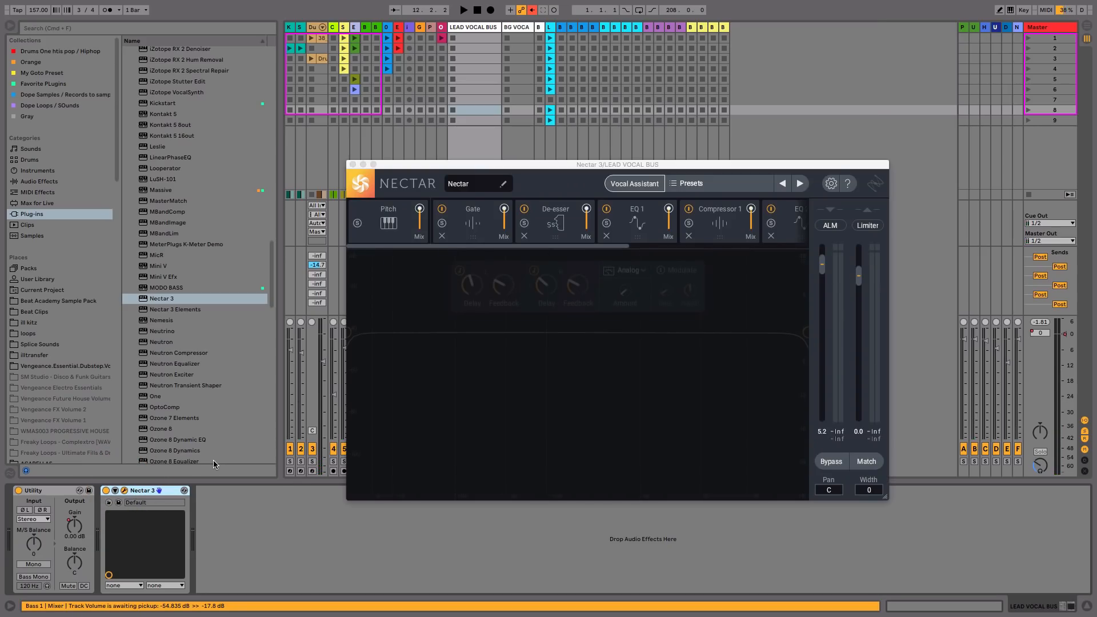
{"action": "mouse_move", "coordinate": [481, 246]}
{"action": "left_mouse_down"}
{"action": "mouse_move", "coordinate": [705, 241]}
{"action": "mouse_move", "coordinate": [500, 245]}
{"action": "left_mouse_up"}
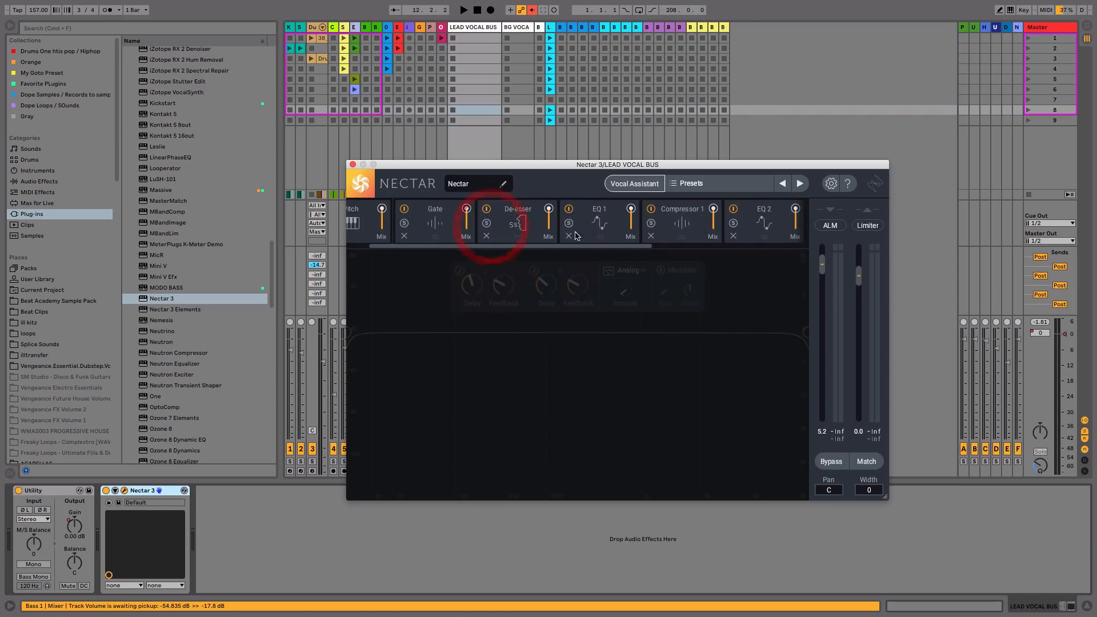
{"action": "left_click", "coordinate": [596, 221]}
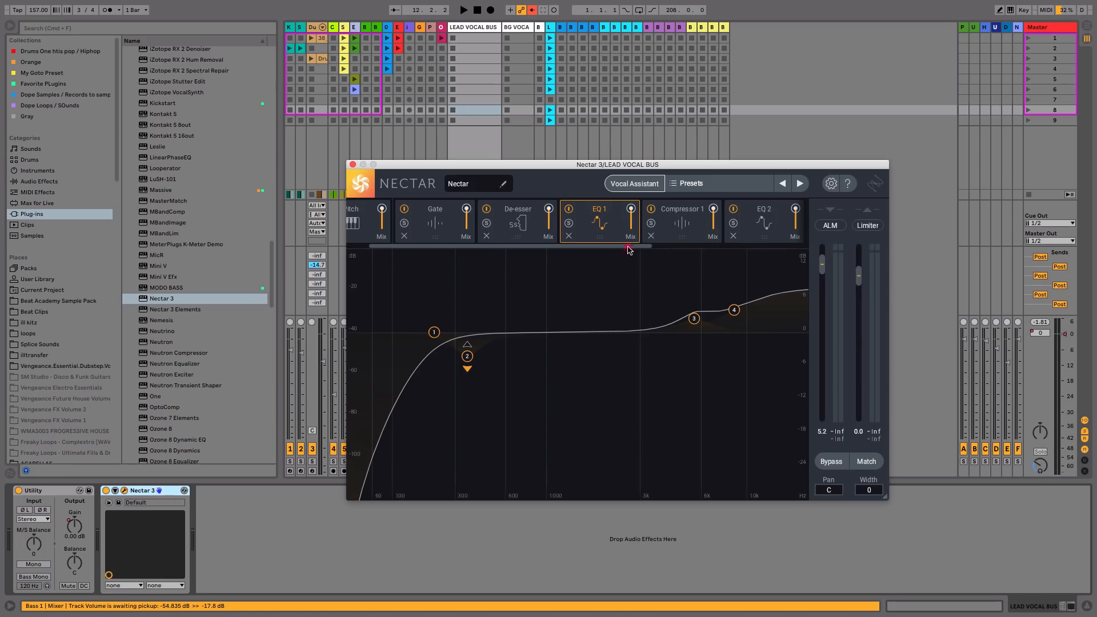
{"action": "left_click_drag", "start_coordinate": [631, 246], "coordinate": [815, 250]}
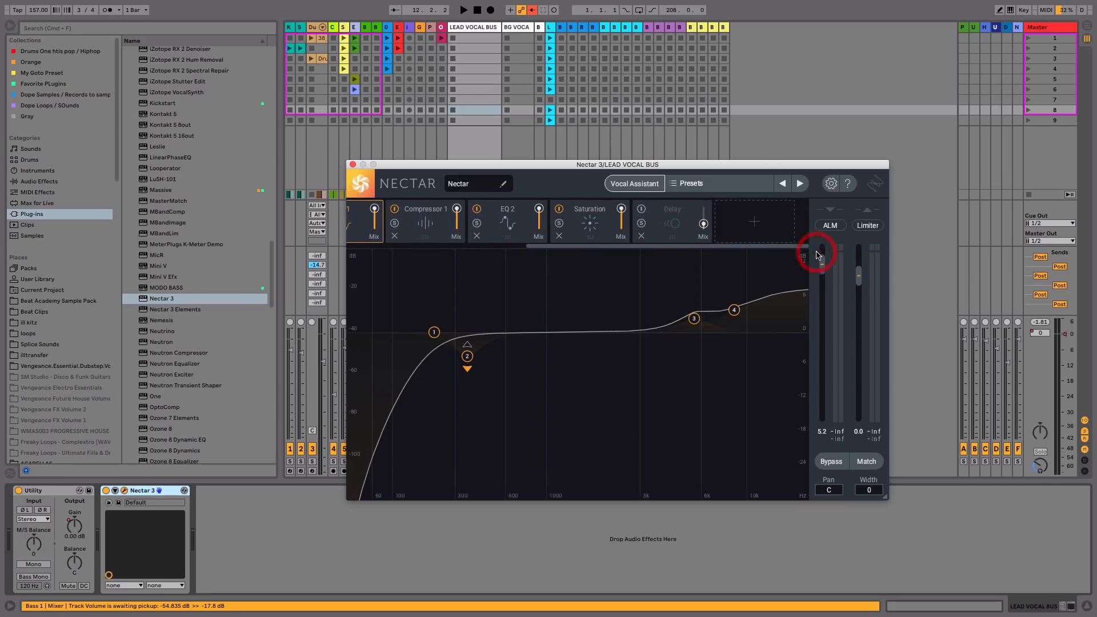
Add a Harmony module at the end of the lead vocal chain and lower its mix while auditioning.
{"action": "left_click", "coordinate": [759, 226]}
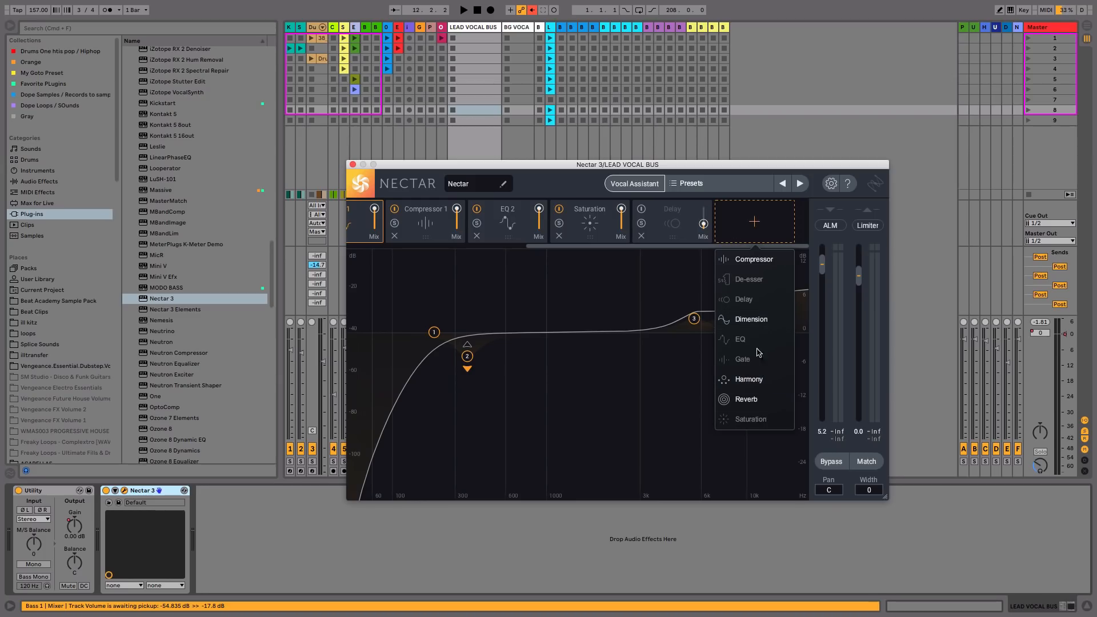
{"action": "left_click", "coordinate": [763, 380]}
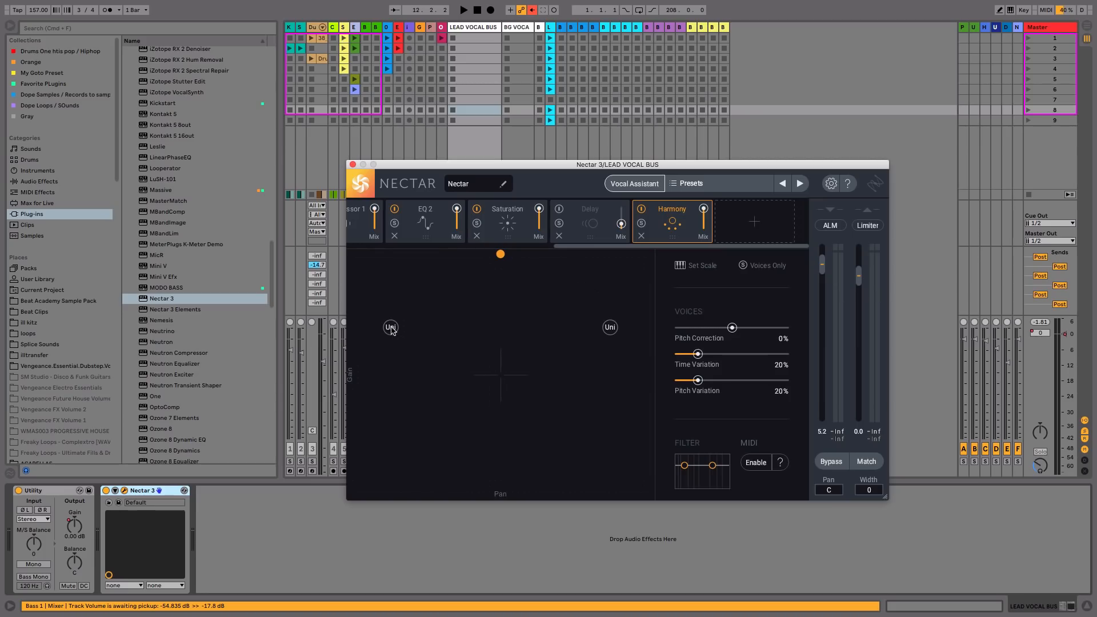
{"action": "key", "text": "space"}
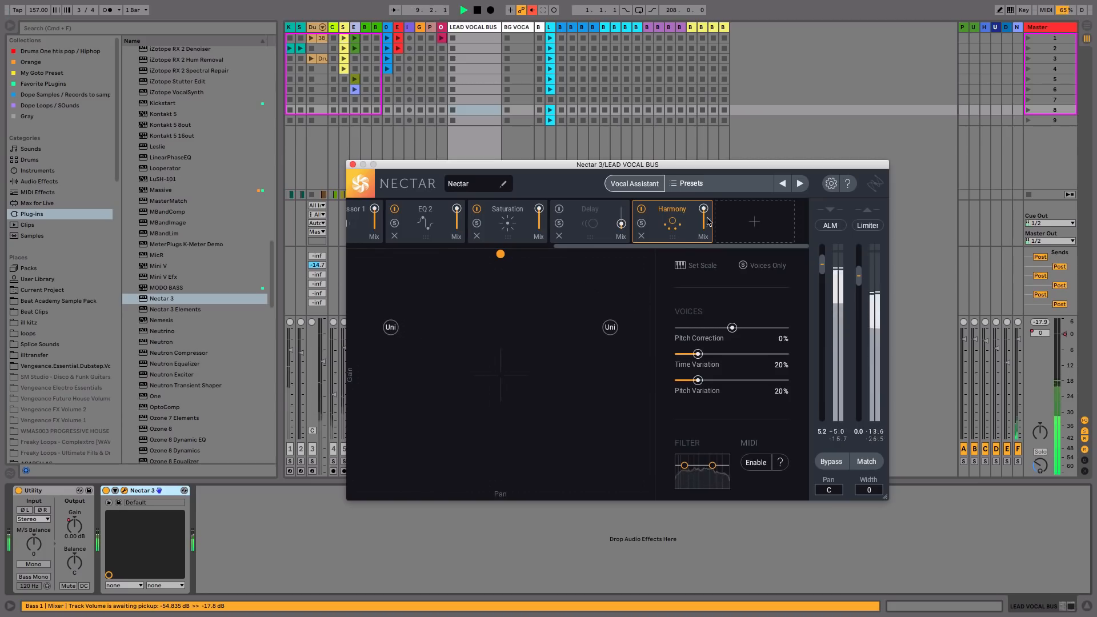
{"action": "mouse_move", "coordinate": [703, 209]}
{"action": "left_mouse_down"}
{"action": "mouse_move", "coordinate": [704, 243]}
{"action": "mouse_move", "coordinate": [706, 217]}
{"action": "left_mouse_up"}
{"action": "key", "text": "space"}
{"action": "key", "text": "space"}
{"action": "key", "text": "space"}
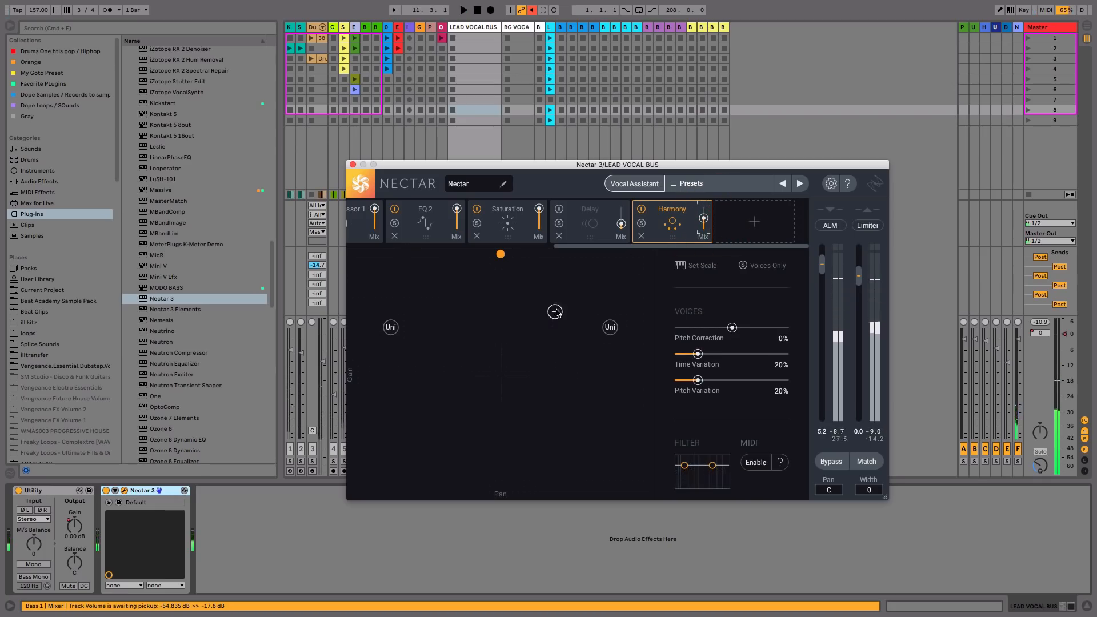
Add a third harmony voice set to Superoctave and place it at about -4.2 gain and 27.0 pan.
{"action": "left_click", "coordinate": [560, 304]}
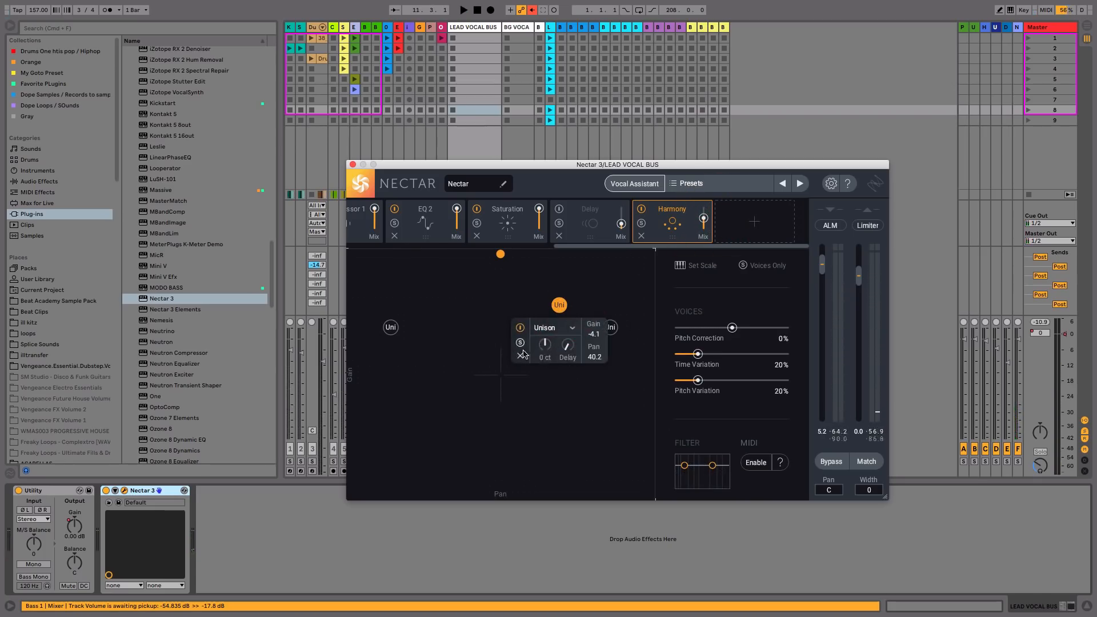
{"action": "left_click", "coordinate": [563, 330]}
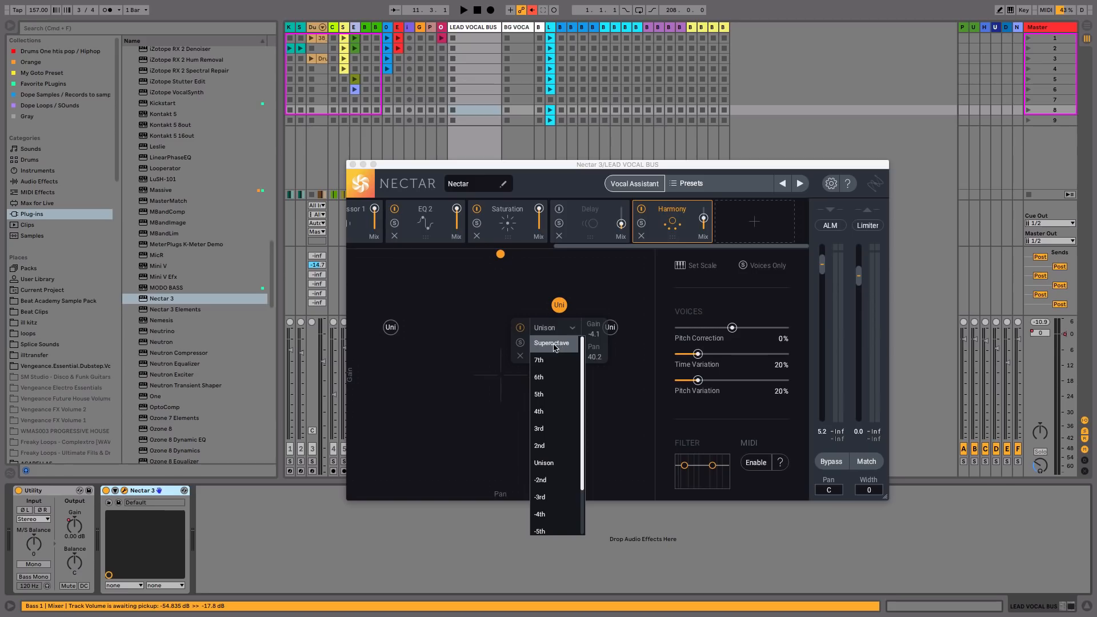
{"action": "left_click", "coordinate": [548, 343]}
{"action": "key", "text": "space"}
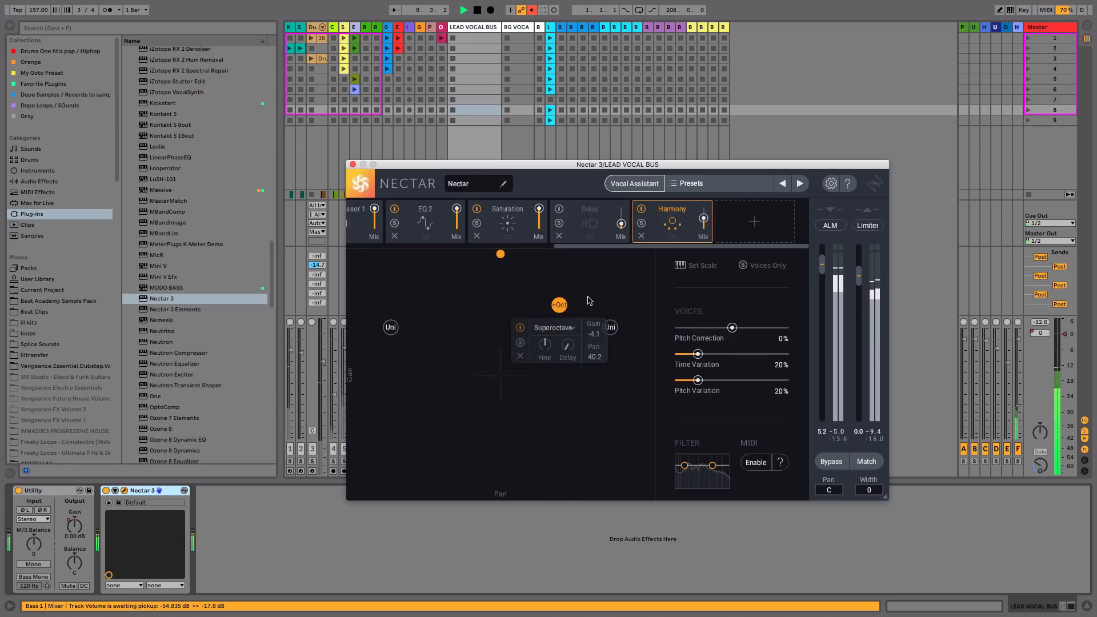
{"action": "left_click", "coordinate": [584, 301]}
{"action": "left_click_drag", "start_coordinate": [559, 305], "coordinate": [541, 309]}
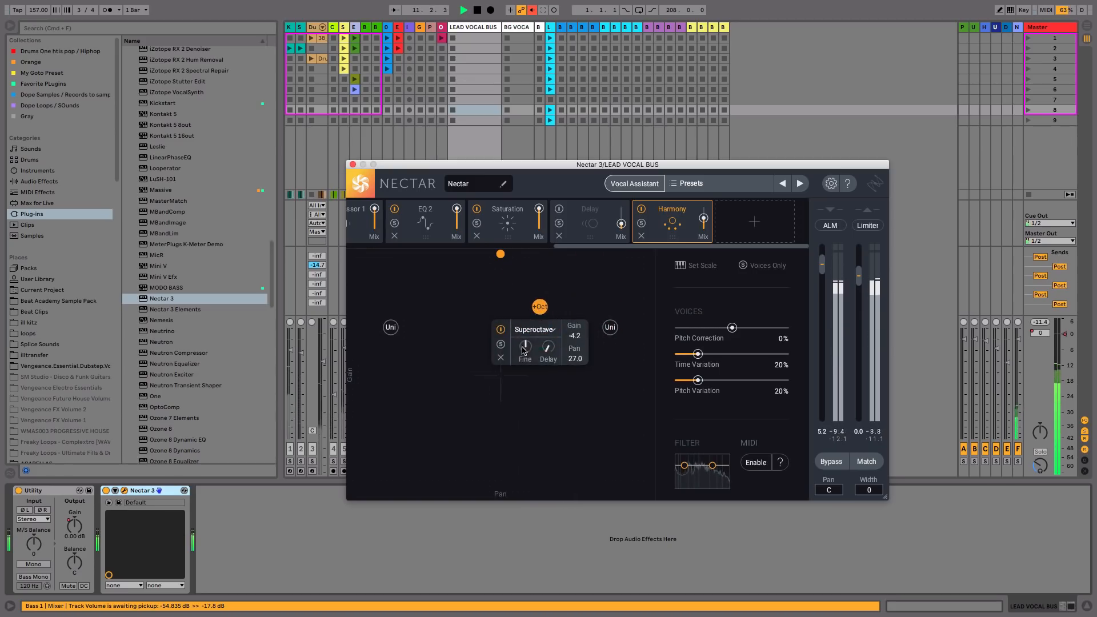
Raise the Harmony mix to full and move the Superoctave voice to centre pan at about -1.8 gain.
{"action": "left_click", "coordinate": [703, 209]}
{"action": "left_click_drag", "start_coordinate": [539, 306], "coordinate": [504, 286]}
{"action": "key", "text": "space"}
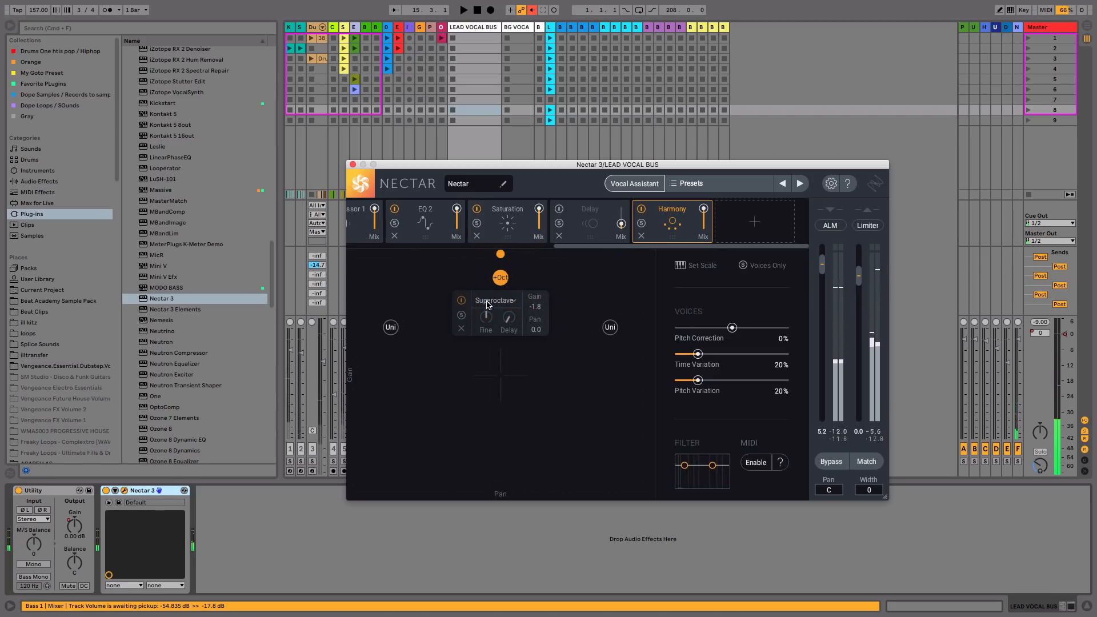
Try the third harmony voice as a 7th, placed at about -4.0 gain and 37.1 pan during playback.
{"action": "left_click", "coordinate": [489, 300]}
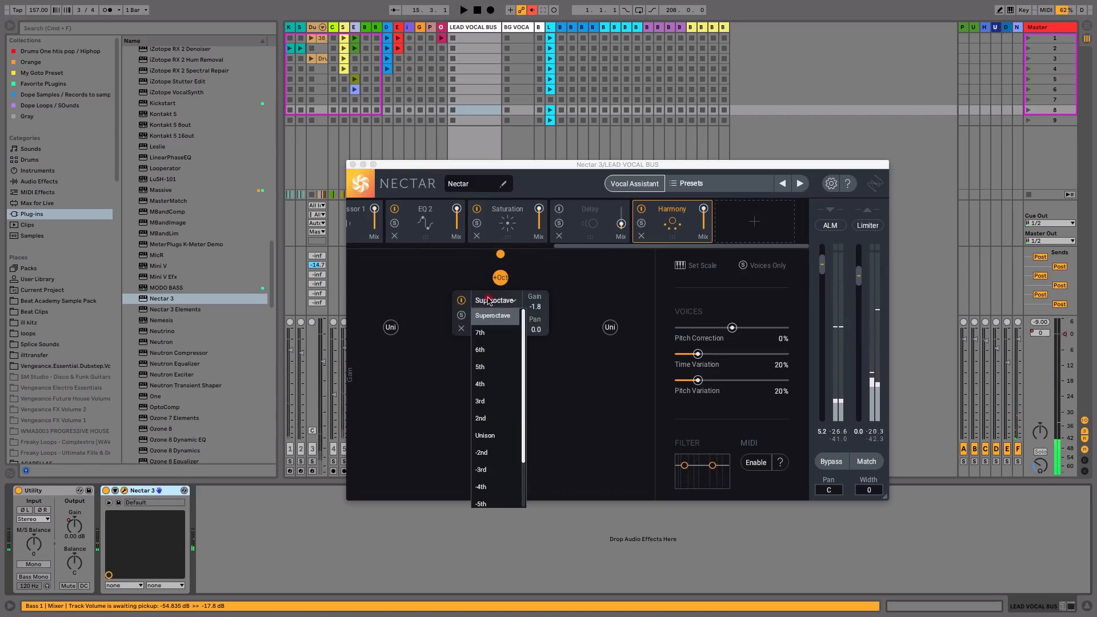
{"action": "left_click", "coordinate": [496, 333]}
{"action": "key", "text": "space"}
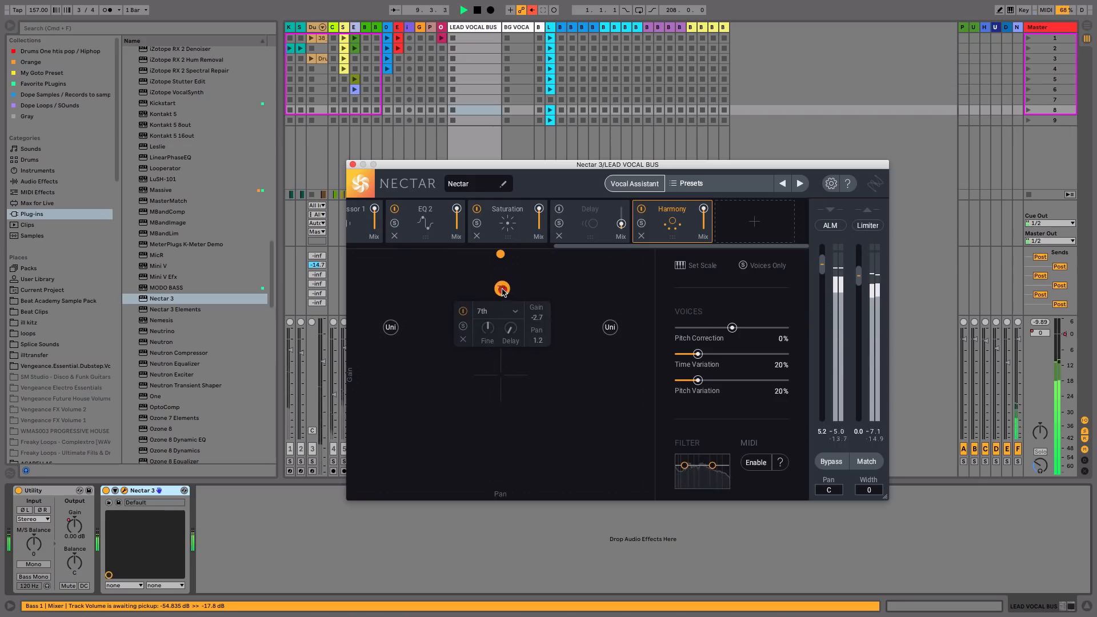
{"action": "left_click_drag", "start_coordinate": [501, 280], "coordinate": [554, 306]}
Set the third harmony voice to a 5th and place it at about -6.7 gain and 41.4 pan.
{"action": "left_click", "coordinate": [551, 325]}
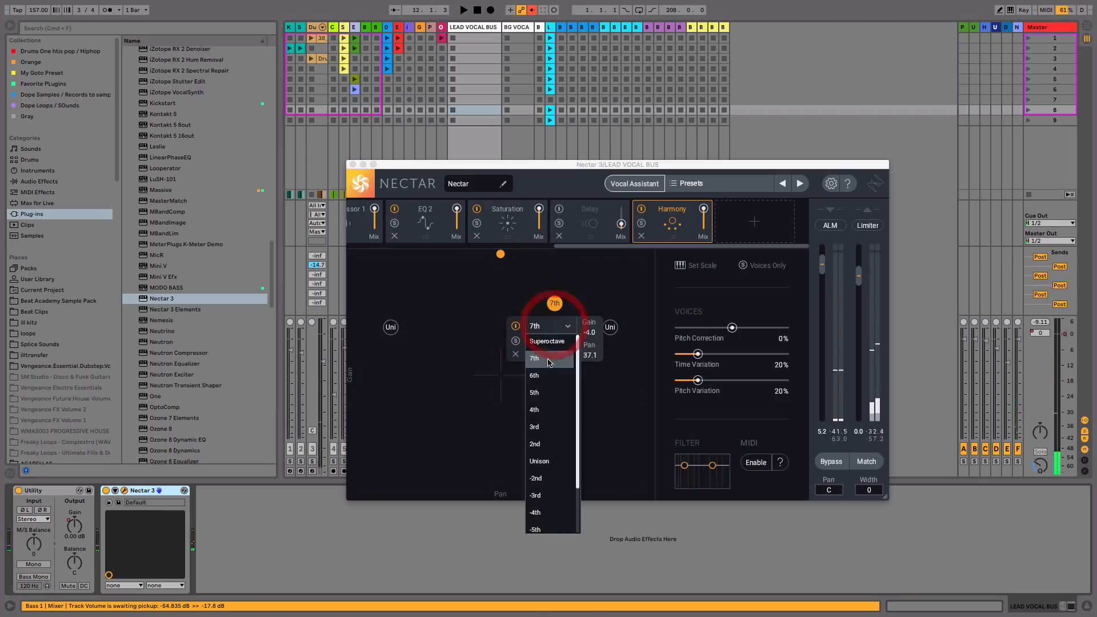
{"action": "left_click", "coordinate": [551, 390]}
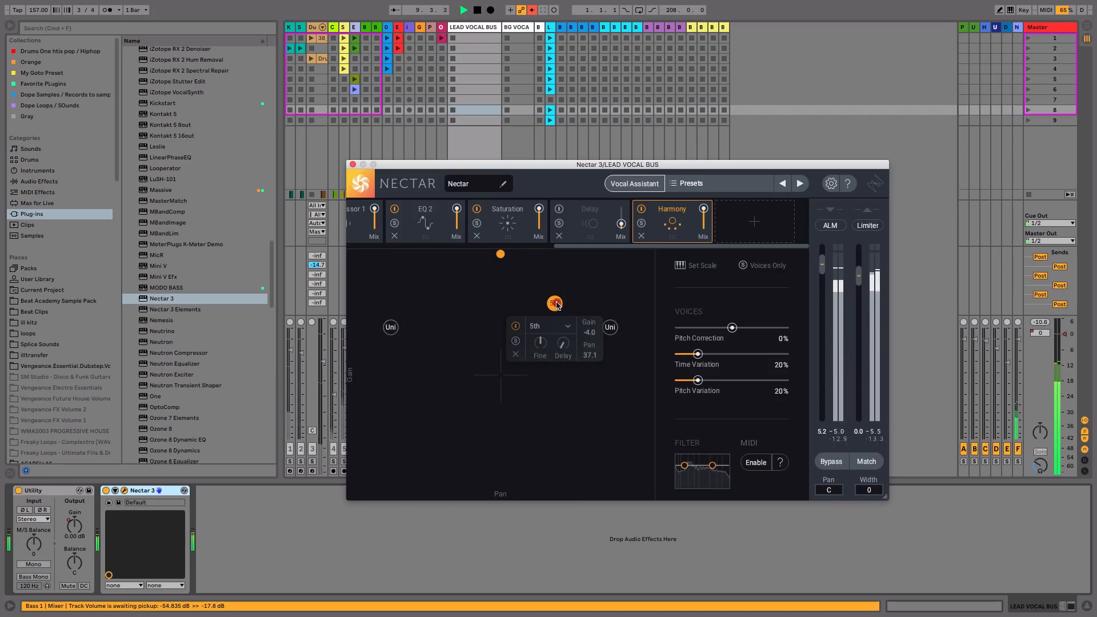
{"action": "left_click_drag", "start_coordinate": [555, 305], "coordinate": [551, 389]}
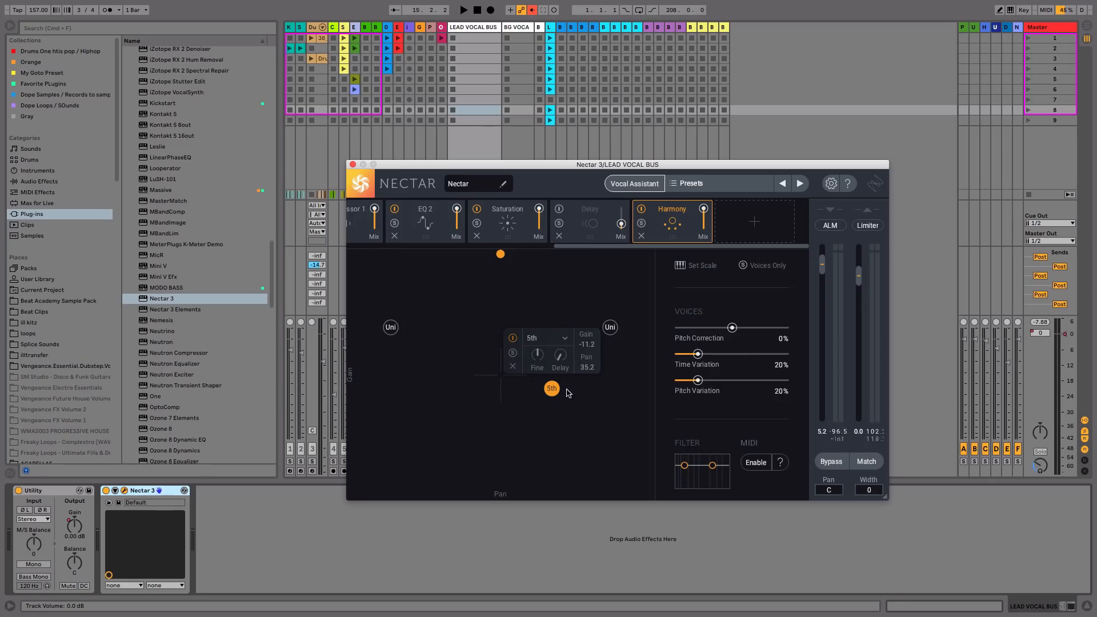
{"action": "left_click_drag", "start_coordinate": [553, 395], "coordinate": [562, 339]}
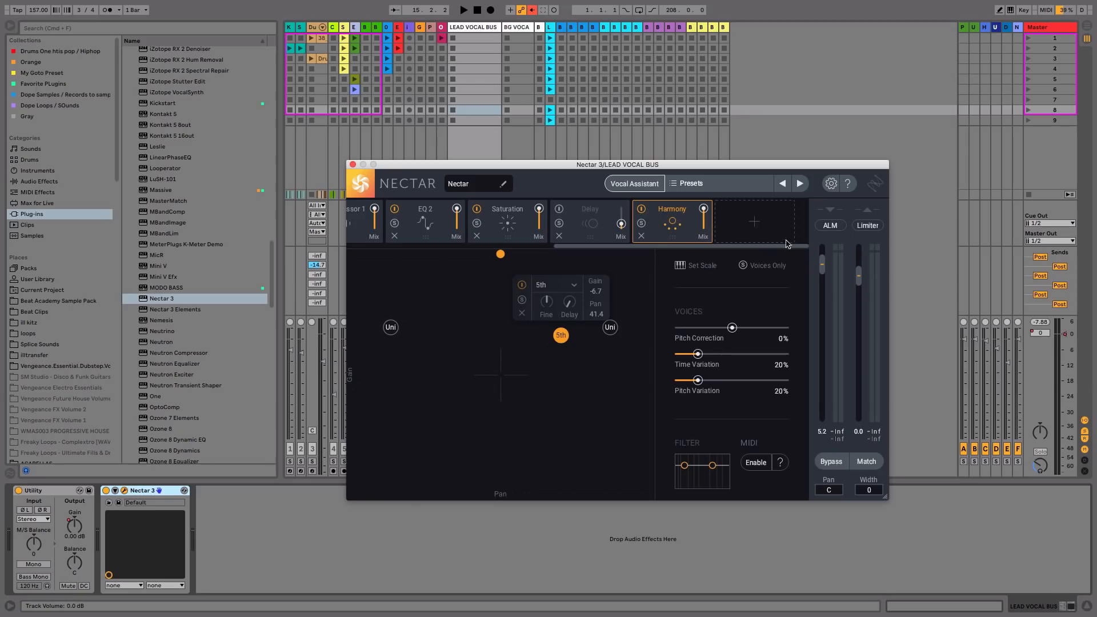
Add a Reverb module at the end of the chain and bypass the Harmony module.
{"action": "left_click", "coordinate": [755, 221]}
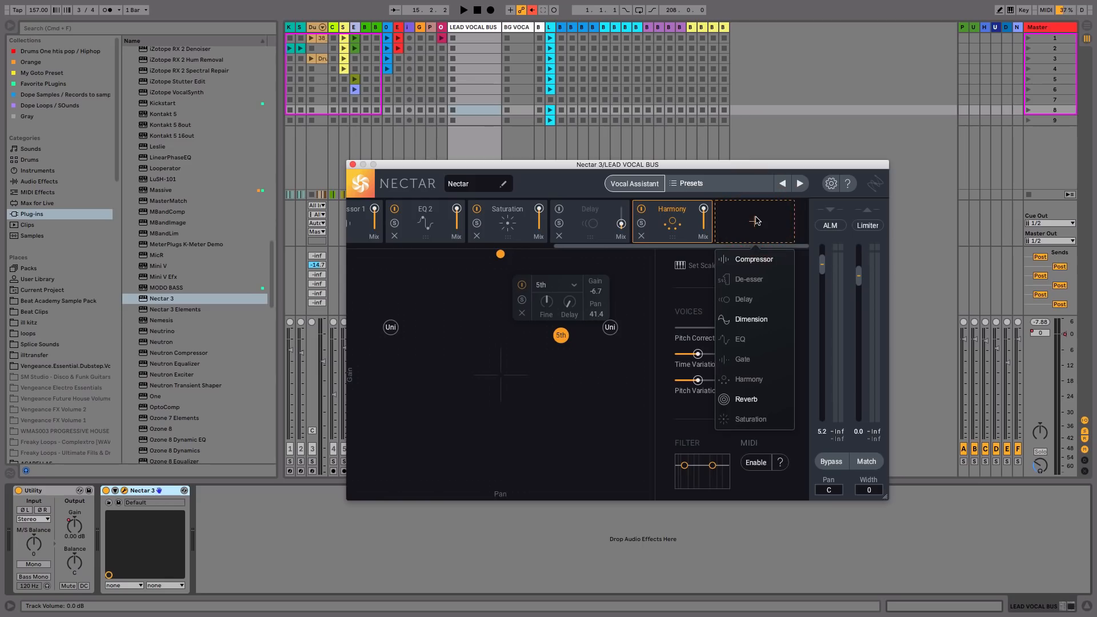
{"action": "left_click", "coordinate": [747, 400]}
{"action": "left_click", "coordinate": [559, 209]}
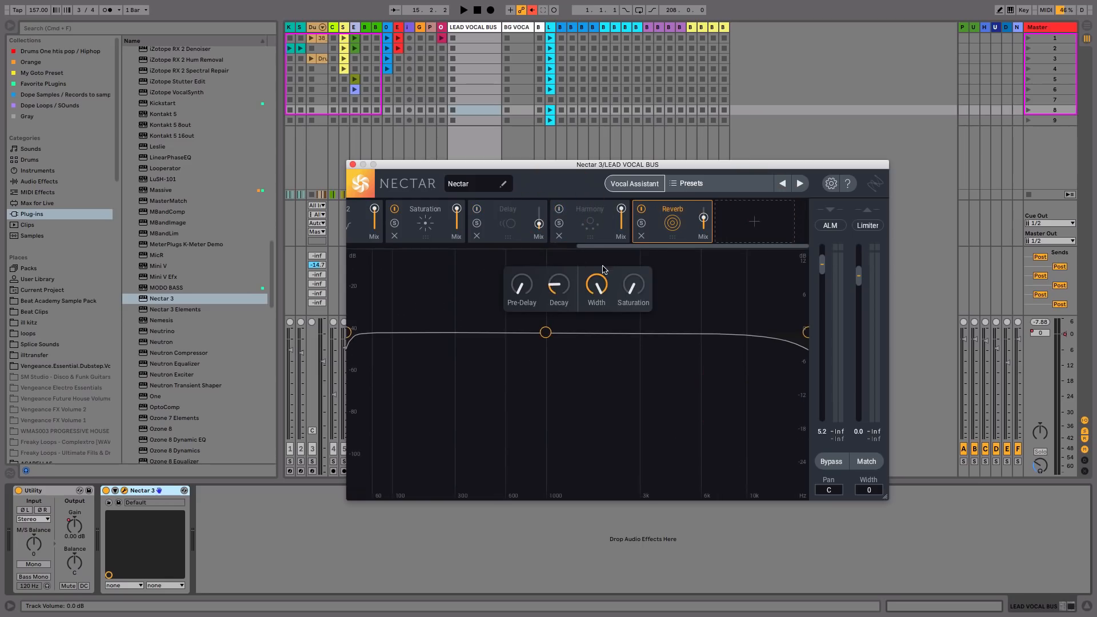
Filter the reverb with a low cut at about 609 Hz and a high cut at about 2.0 kHz, and set its pre-delay to 68 ms.
{"action": "key", "text": "space"}
{"action": "left_click_drag", "start_coordinate": [348, 331], "coordinate": [499, 332]}
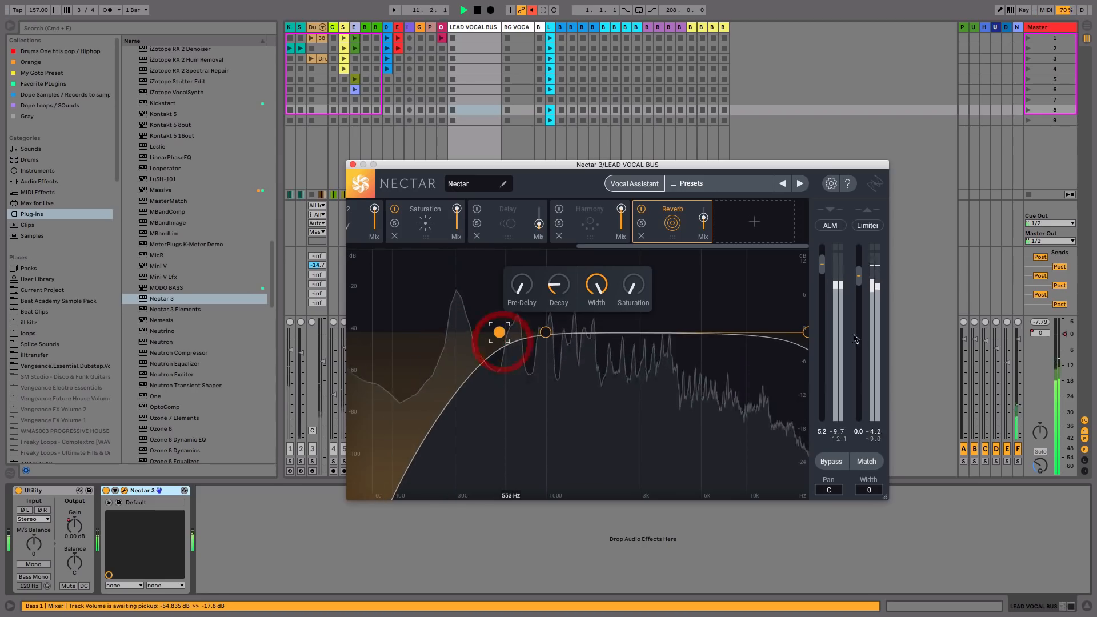
{"action": "left_click", "coordinate": [710, 345]}
{"action": "left_click", "coordinate": [805, 332]}
{"action": "left_click_drag", "start_coordinate": [805, 333], "coordinate": [597, 370]}
{"action": "left_click_drag", "start_coordinate": [522, 288], "coordinate": [543, 247]}
{"action": "key", "text": "space"}
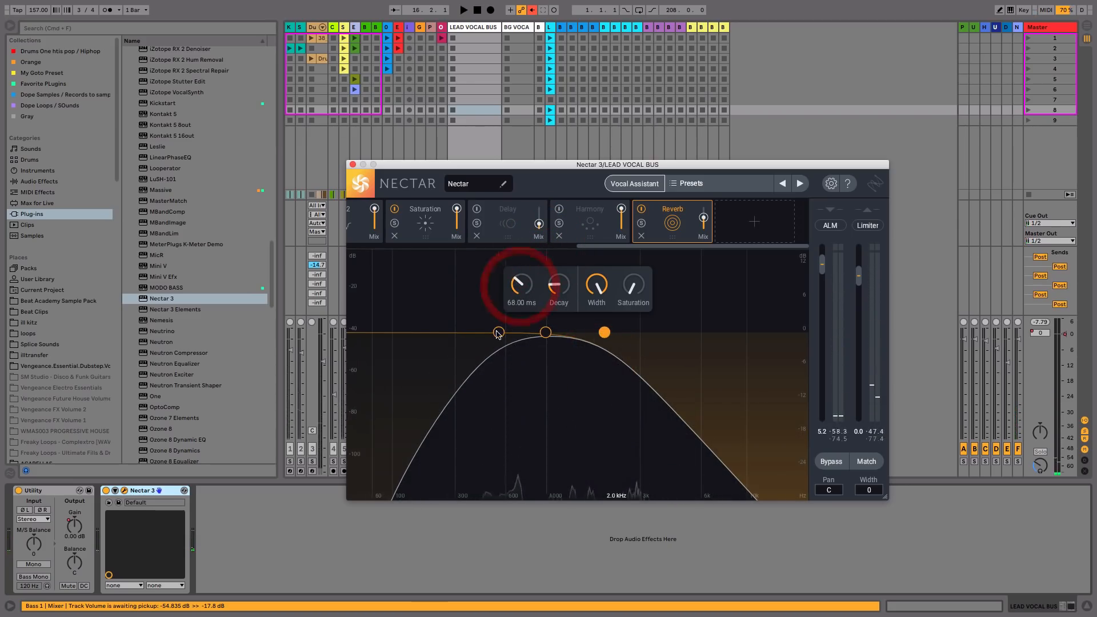
{"action": "left_click_drag", "start_coordinate": [499, 332], "coordinate": [506, 332]}
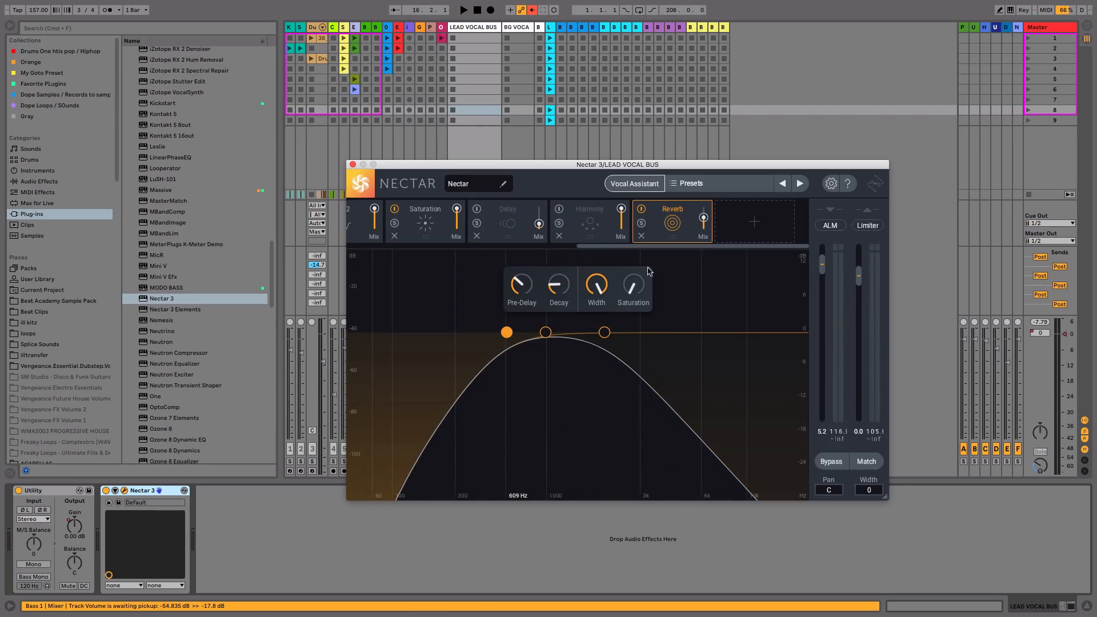
Set the reverb's saturation to 54 % and lower its mix to about 36 while auditioning.
{"action": "mouse_move", "coordinate": [600, 287]}
{"action": "mouse_move", "coordinate": [635, 291]}
{"action": "left_mouse_down"}
{"action": "mouse_move", "coordinate": [641, 252]}
{"action": "mouse_move", "coordinate": [640, 279]}
{"action": "left_mouse_up"}
{"action": "key", "text": "space"}
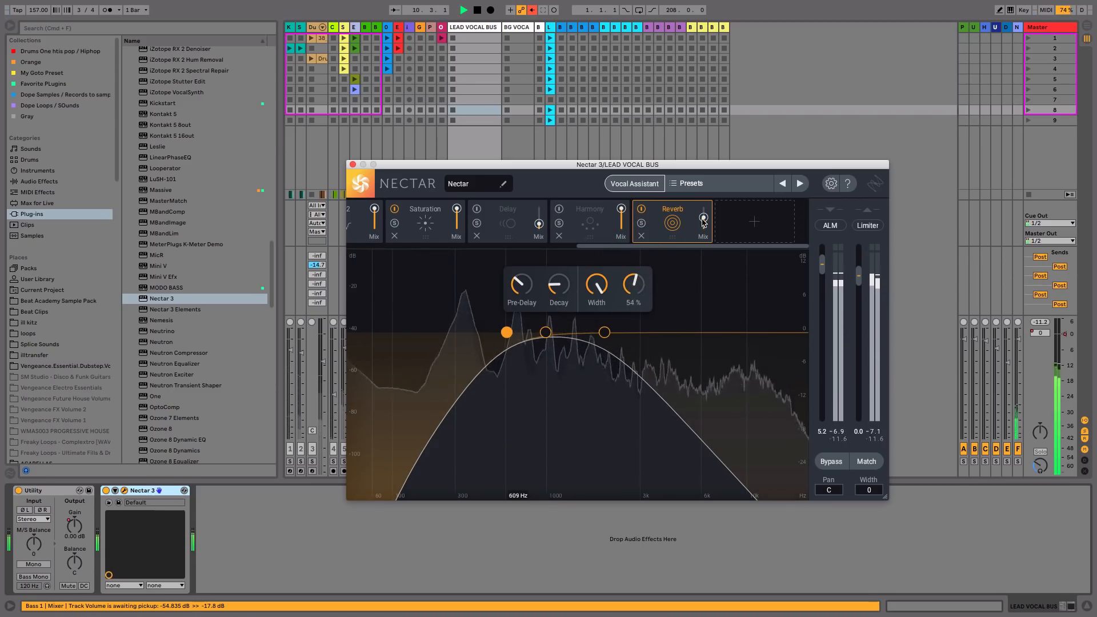
{"action": "left_click_drag", "start_coordinate": [703, 218], "coordinate": [703, 221]}
{"action": "key", "text": "space"}
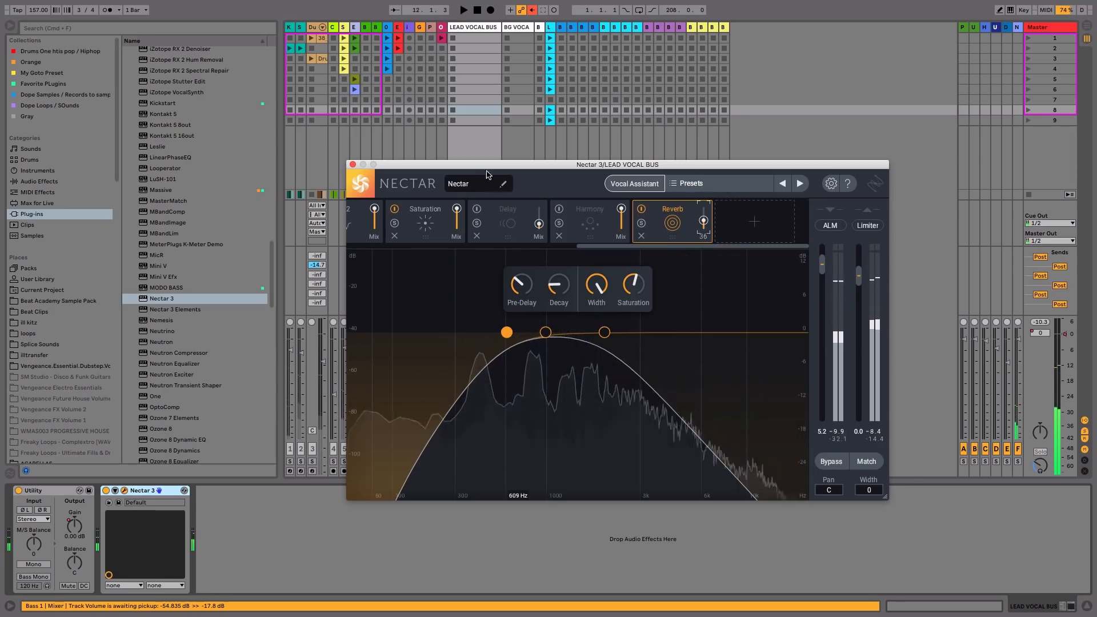
Unsolo the lead vocal bus and lower the reverb mix to about 12 against the full mix.
{"action": "left_click_drag", "start_coordinate": [486, 165], "coordinate": [641, 96]}
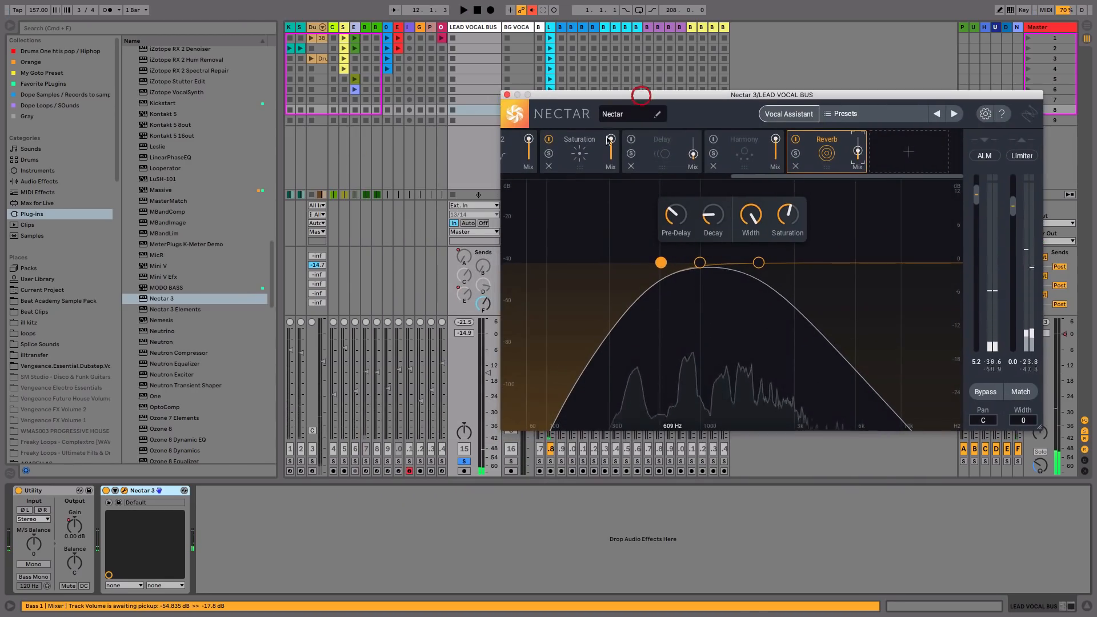
{"action": "left_click", "coordinate": [464, 460]}
{"action": "key", "text": "space"}
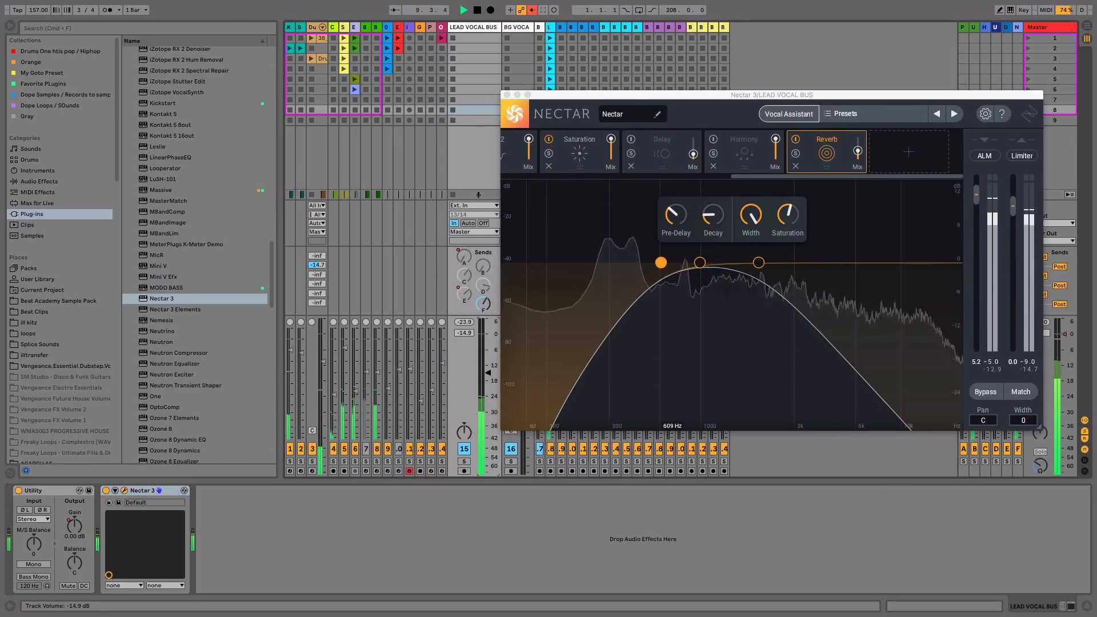
{"action": "left_click_drag", "start_coordinate": [857, 151], "coordinate": [857, 157]}
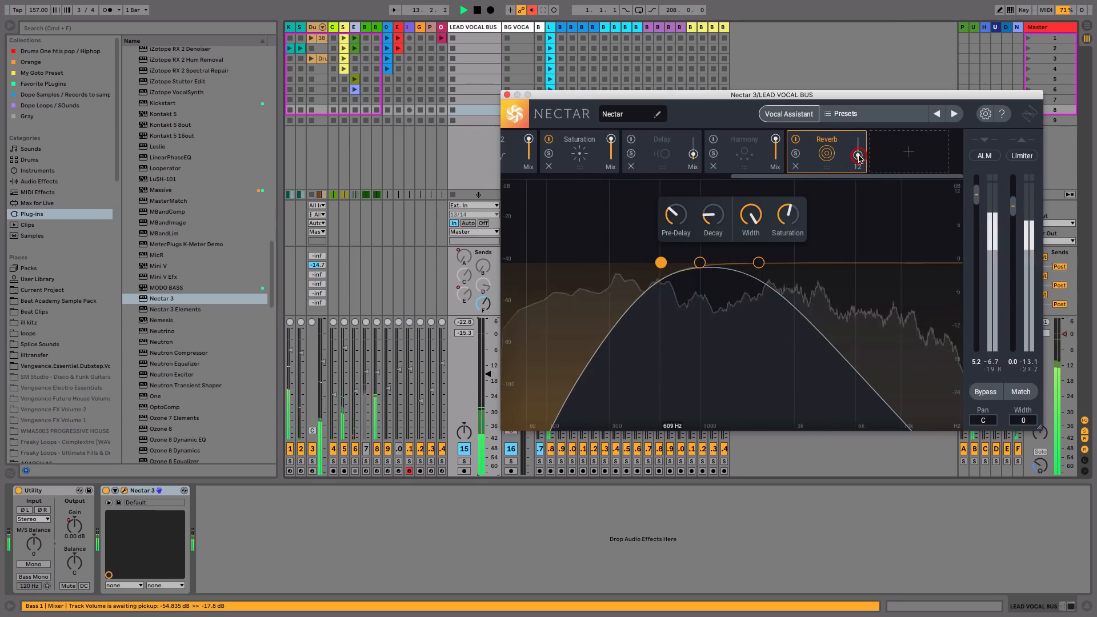
Set the lead vocal bus's send F to -12.4 dB and fine-tune the reverb with a readjusted mix, 59 % saturation and a higher low cut.
{"action": "mouse_move", "coordinate": [483, 304]}
{"action": "left_mouse_down"}
{"action": "mouse_move", "coordinate": [483, 291]}
{"action": "mouse_move", "coordinate": [484, 308]}
{"action": "left_mouse_up"}
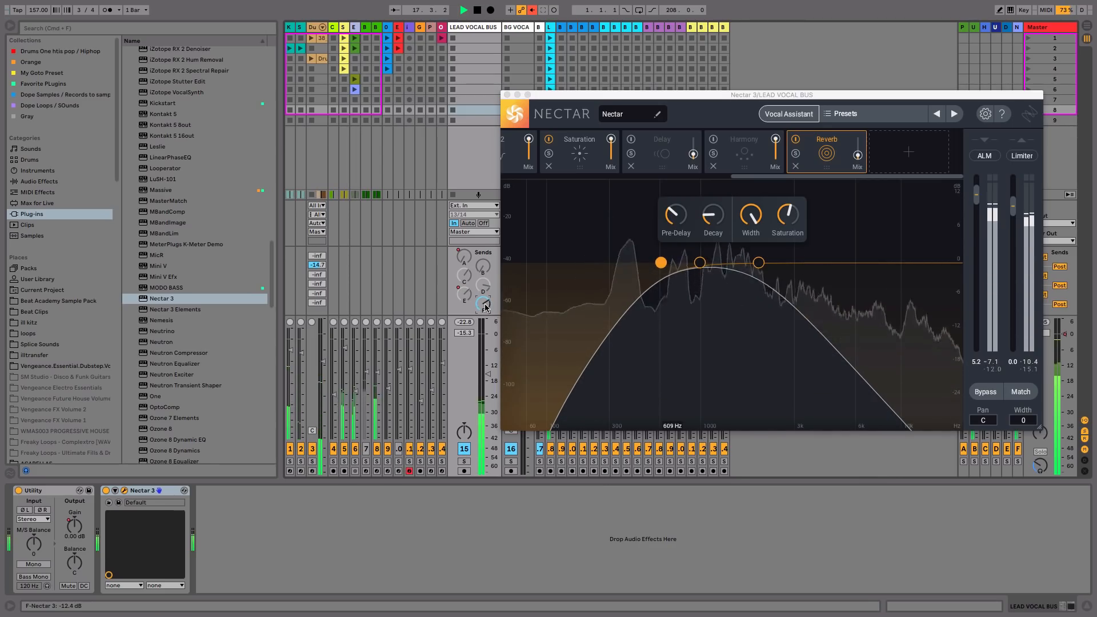
{"action": "left_click", "coordinate": [859, 162]}
{"action": "left_click_drag", "start_coordinate": [860, 162], "coordinate": [857, 152]}
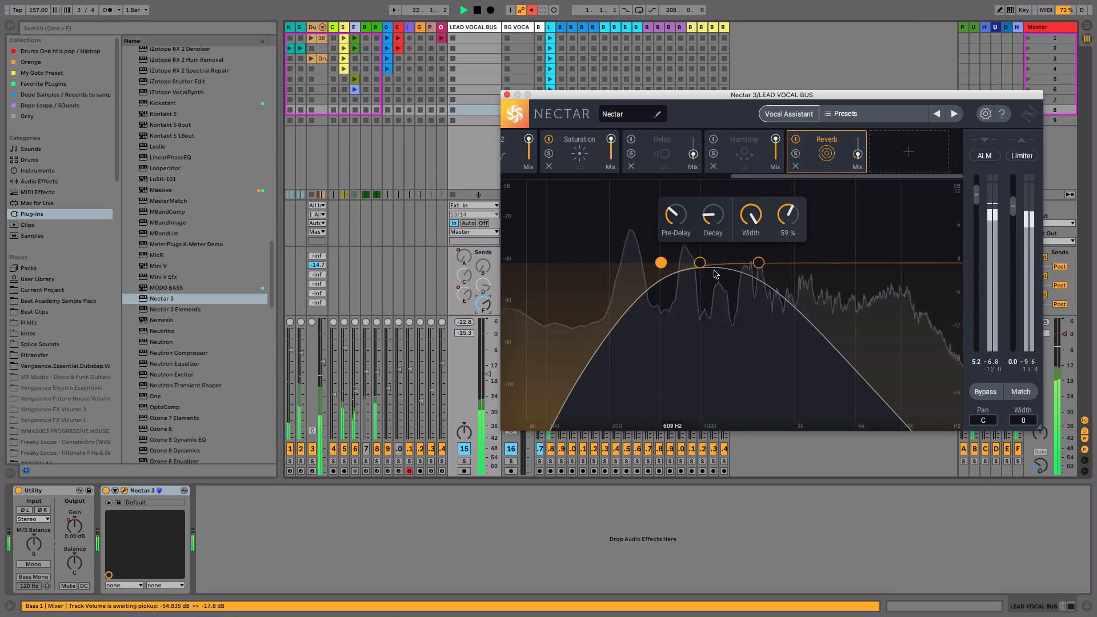
{"action": "left_click_drag", "start_coordinate": [661, 263], "coordinate": [678, 266]}
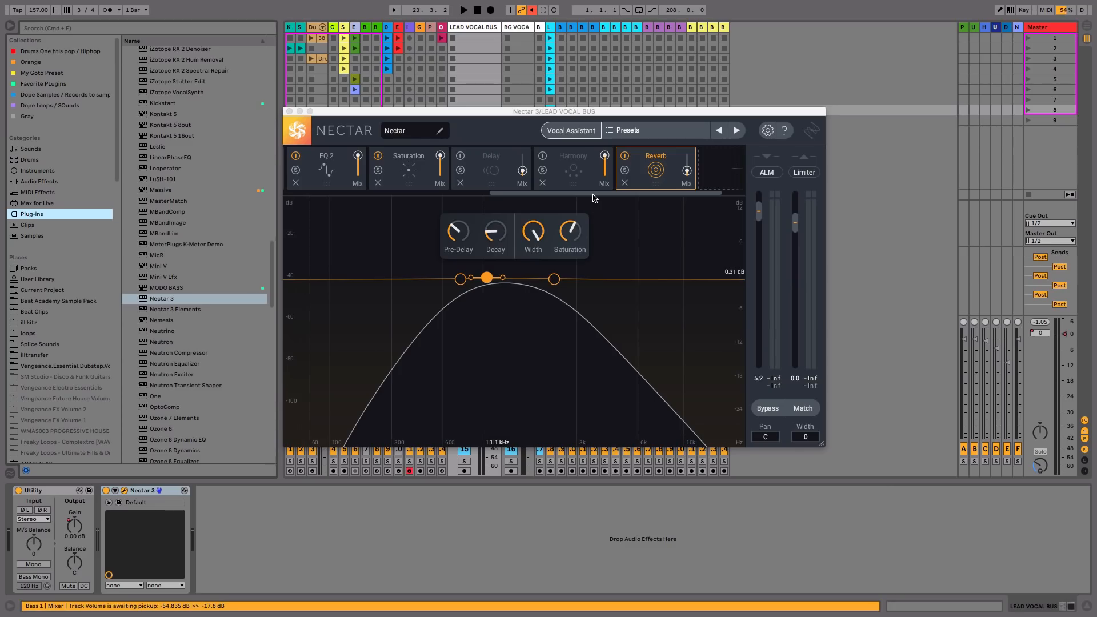
{"action": "left_click_drag", "start_coordinate": [593, 195], "coordinate": [544, 206]}
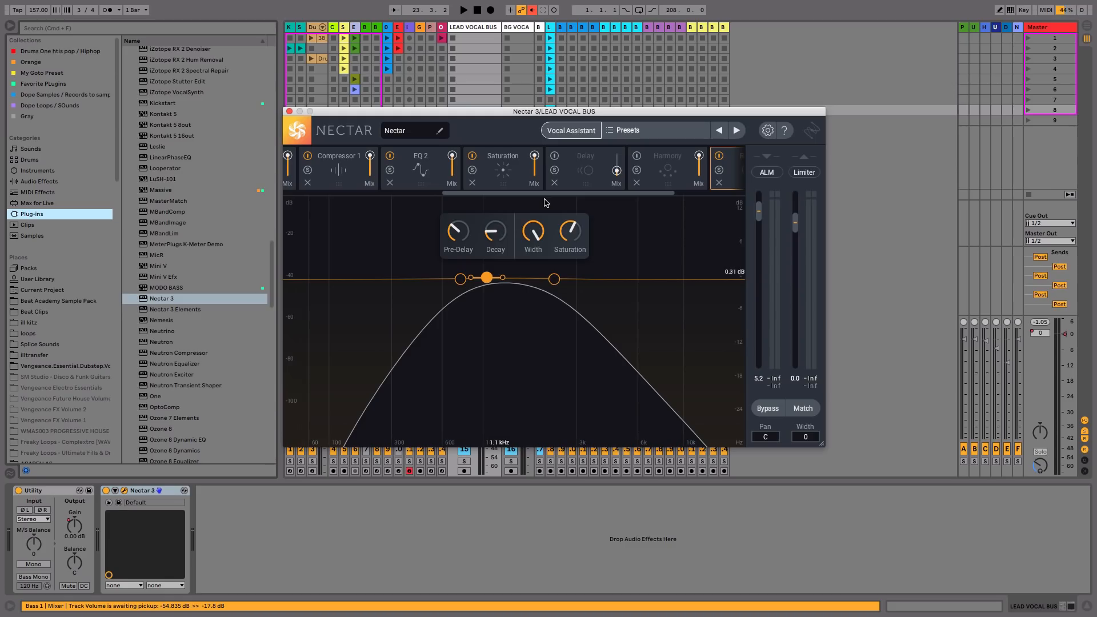
{"action": "mouse_move", "coordinate": [546, 193]}
{"action": "left_mouse_down"}
{"action": "mouse_move", "coordinate": [603, 199]}
{"action": "mouse_move", "coordinate": [565, 198]}
{"action": "left_mouse_up"}
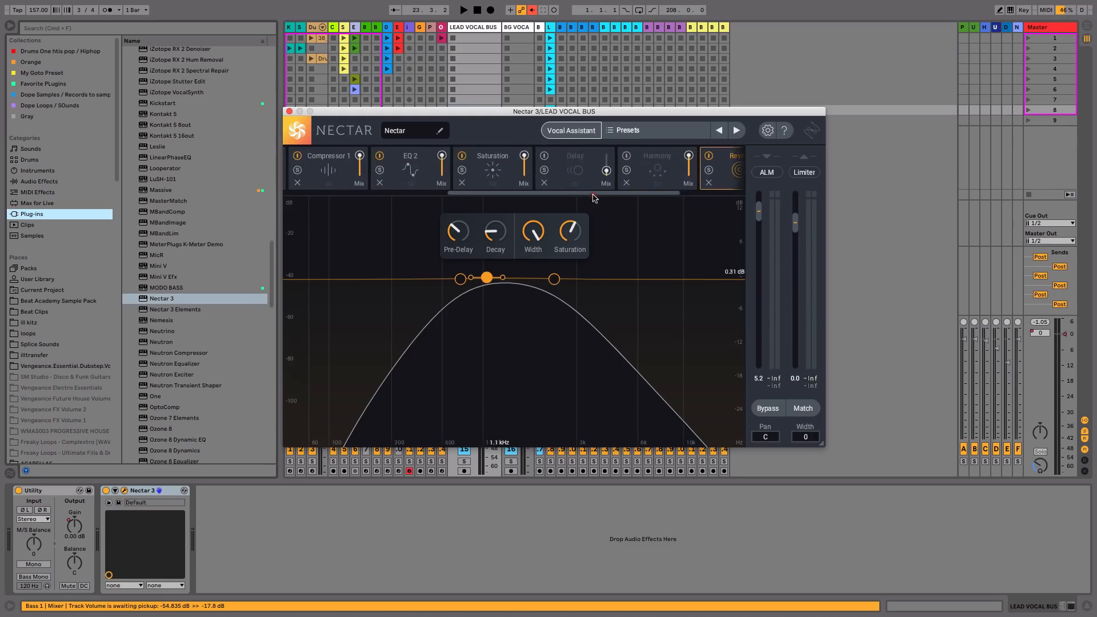
Review the Vocal Assistant's Assist and Unmask choices, exit it without running, and view the lead vocal bus's Harmony module.
{"action": "left_click", "coordinate": [571, 130]}
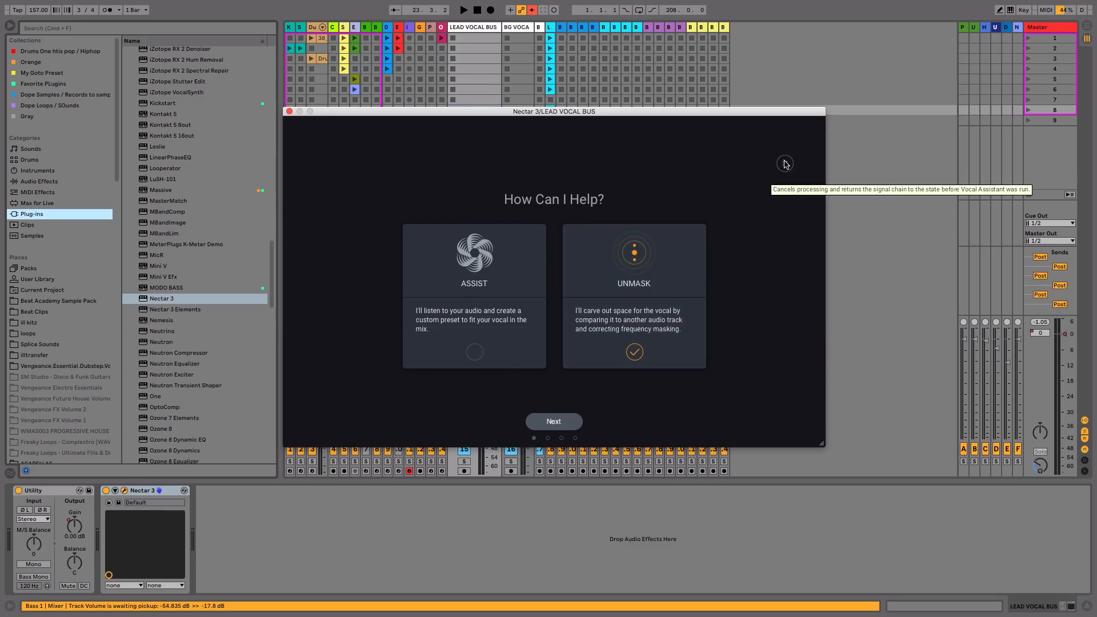
{"action": "left_click", "coordinate": [784, 164]}
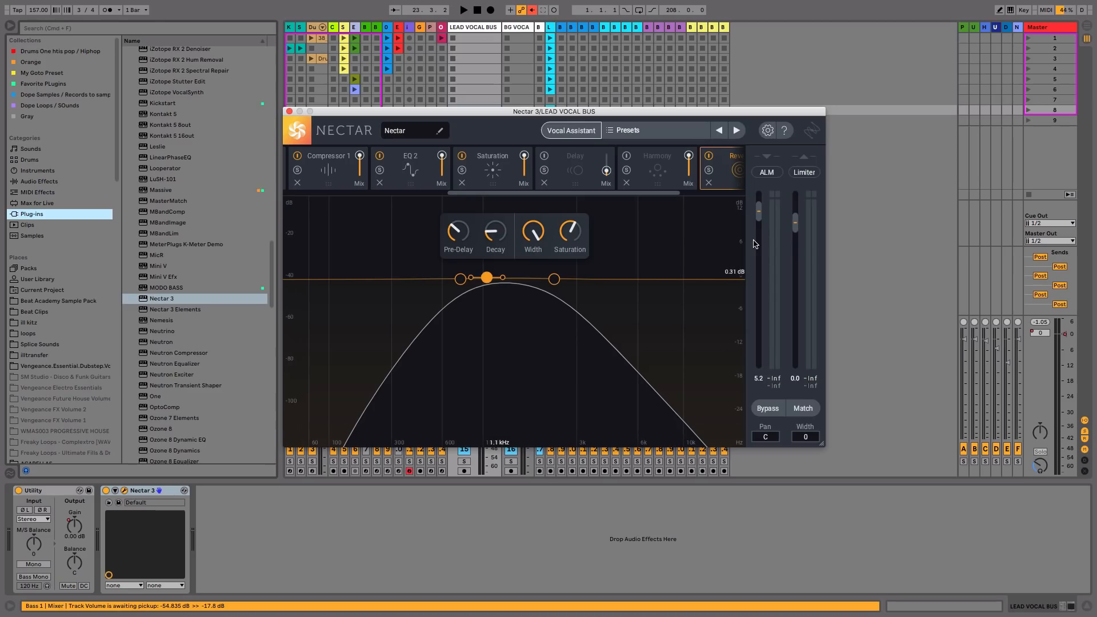
{"action": "left_click_drag", "start_coordinate": [637, 194], "coordinate": [735, 205]}
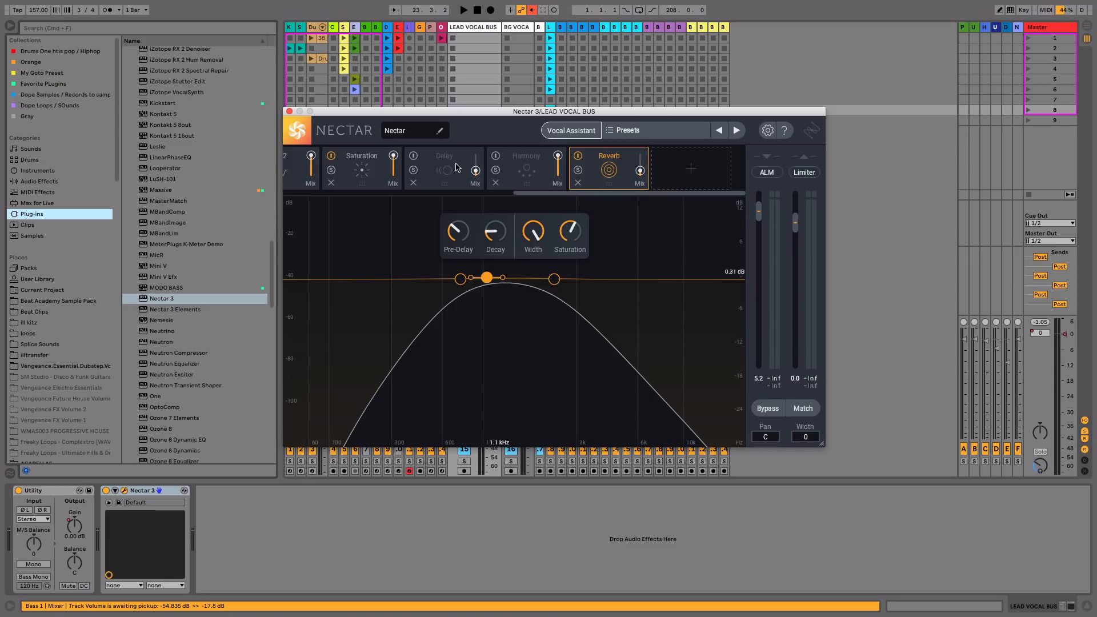
{"action": "left_click", "coordinate": [527, 167]}
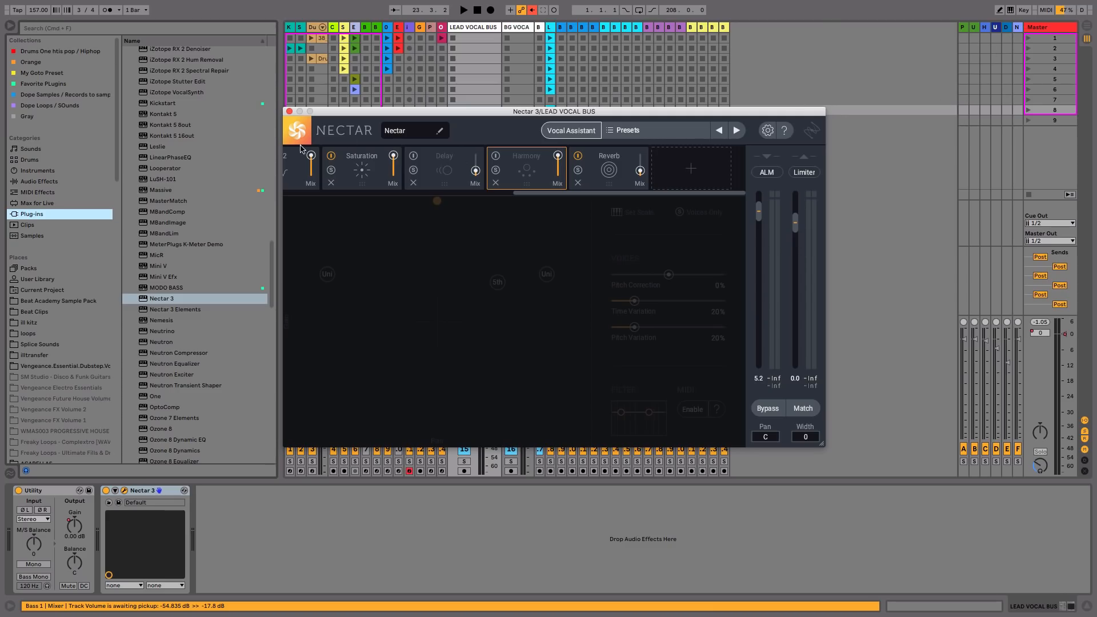
Close the Nectar 3 plug-in window and fine-tune the lead vocal bus's send F level to the Nectar 3 return.
{"action": "left_click", "coordinate": [289, 111]}
{"action": "left_click", "coordinate": [485, 303]}
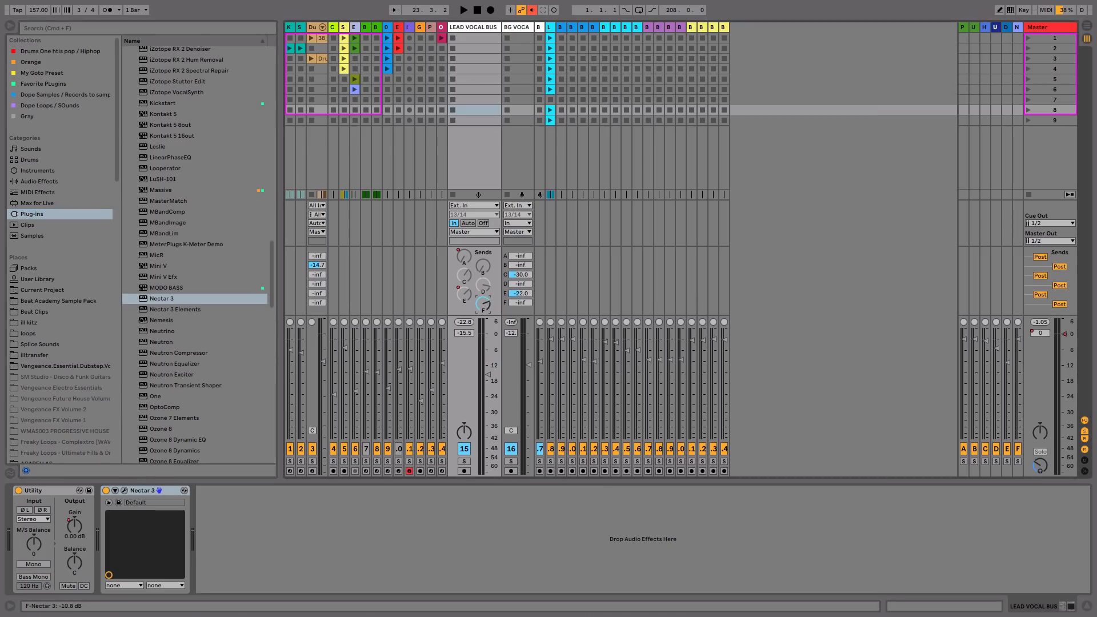
{"action": "left_click_drag", "start_coordinate": [483, 304], "coordinate": [483, 307]}
Browse the Beat Academy Sample Pack and expand its 08 Kodak Green 154 BPM Emin folder.
{"action": "left_click", "coordinate": [93, 302]}
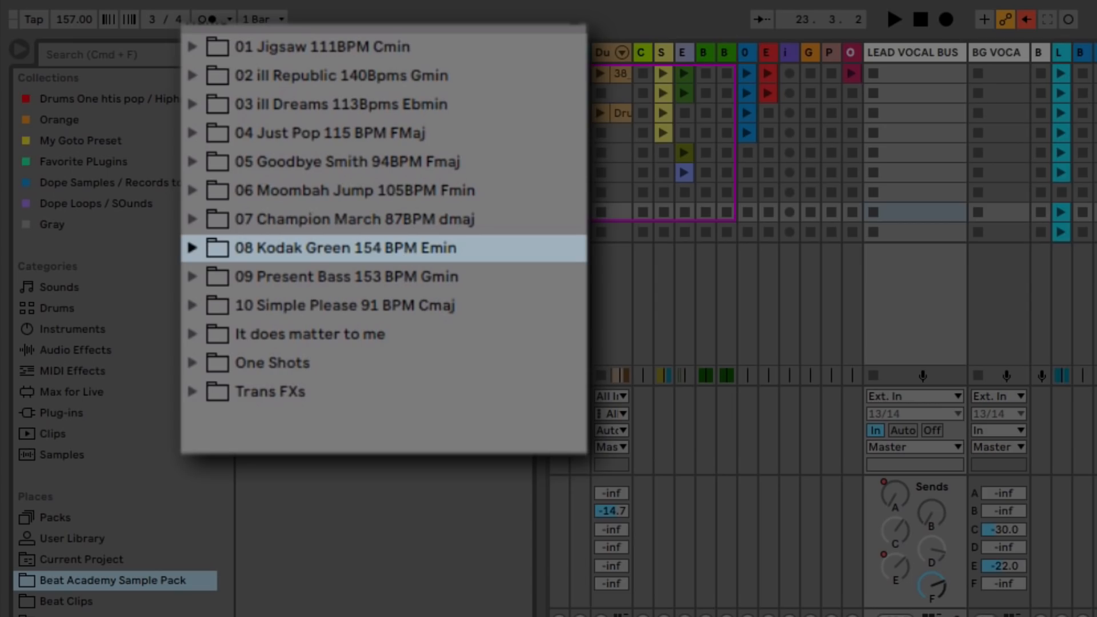
{"action": "left_click", "coordinate": [193, 249]}
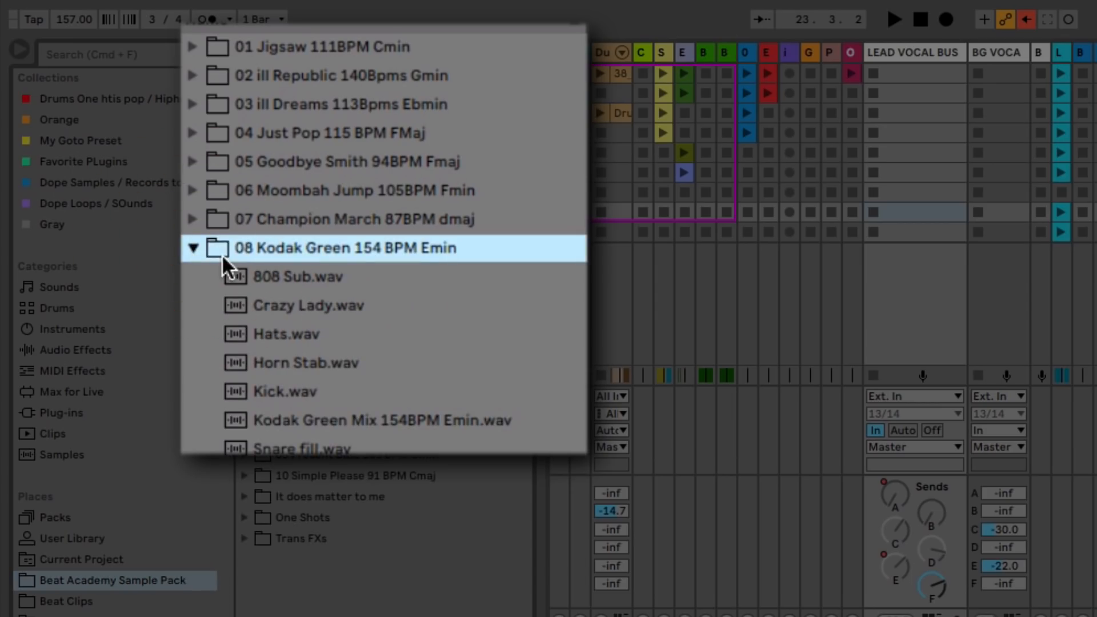